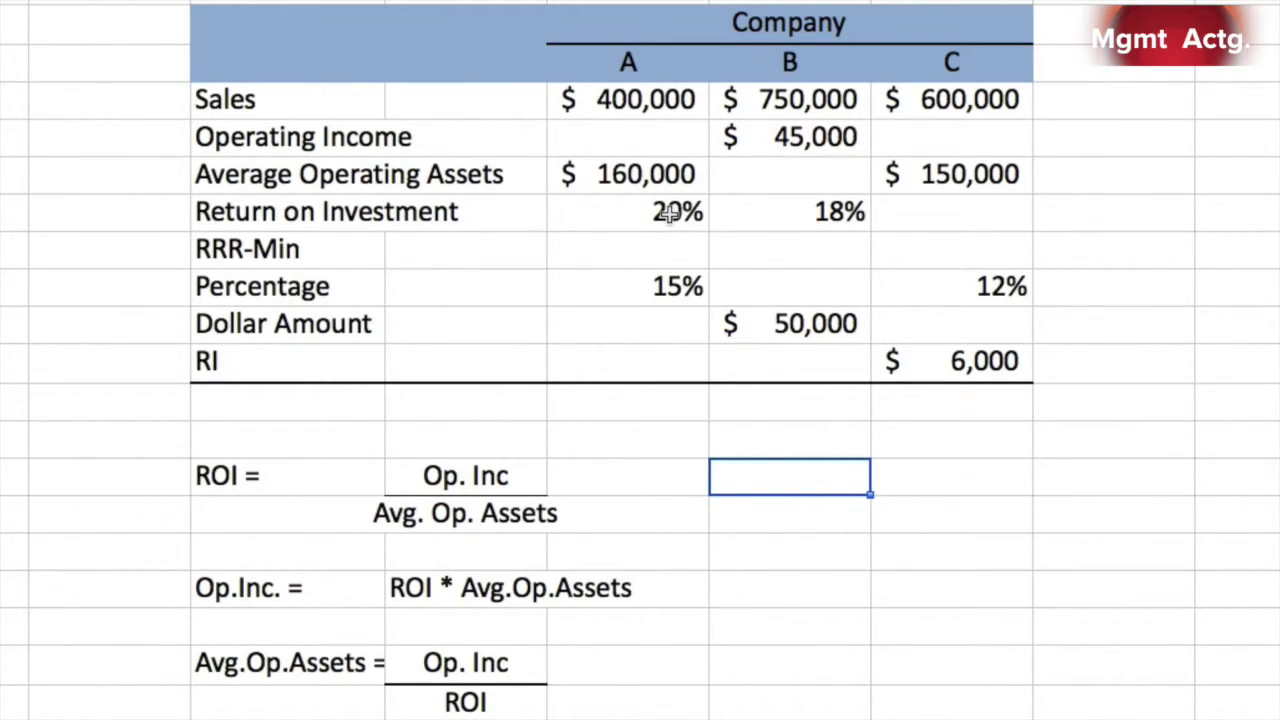
- Calculate Company A's Operating Income with a formula multiplying its Average Operating Assets (F8) by its Return on Investment
click(665, 148)
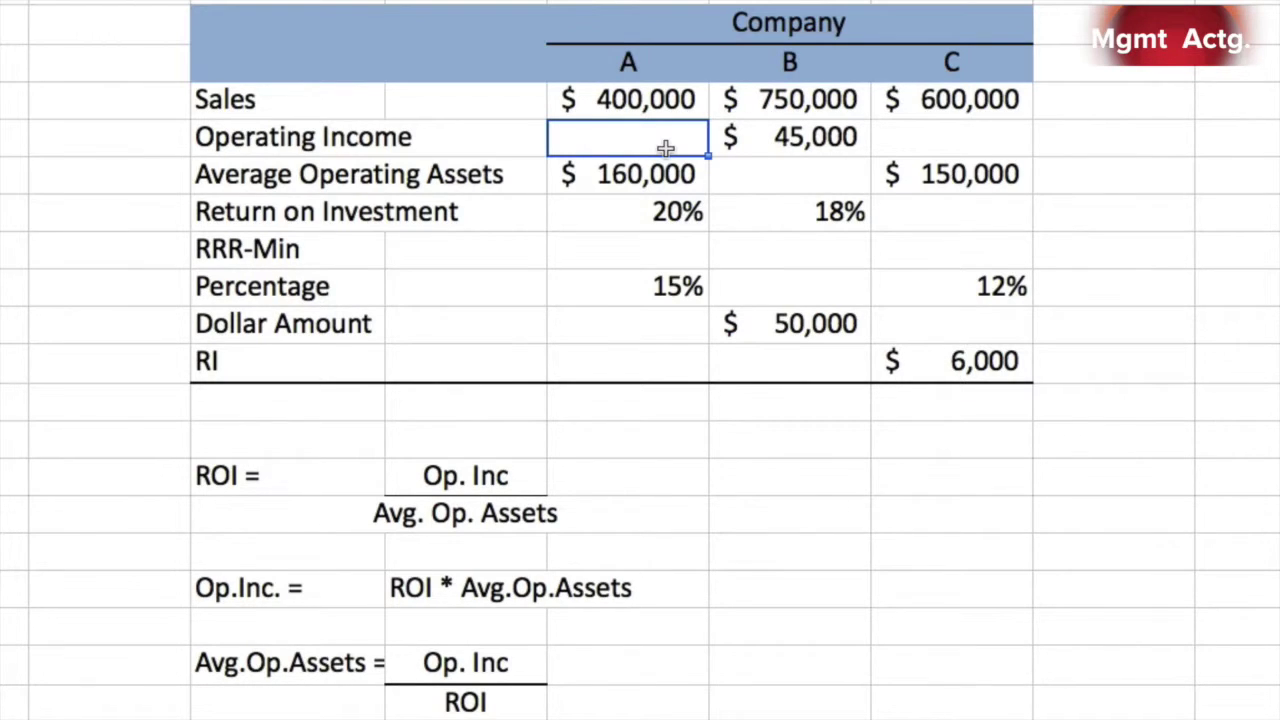
text(=)
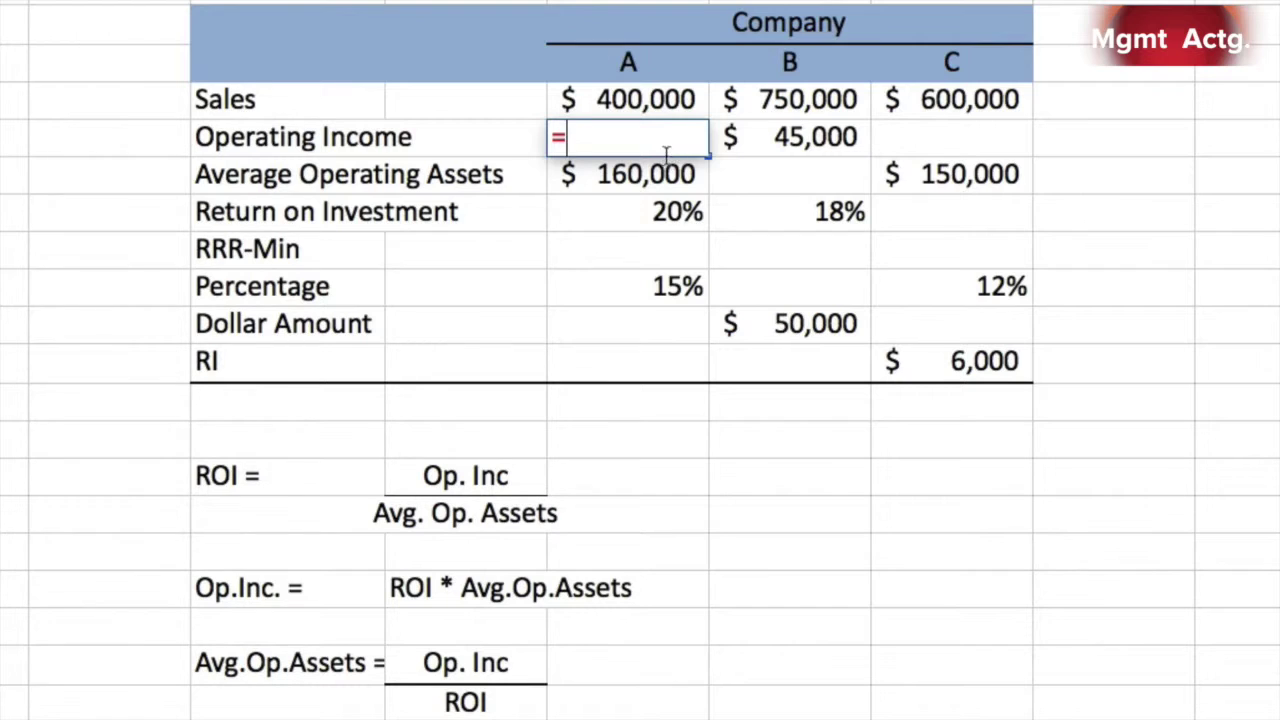
click(660, 172)
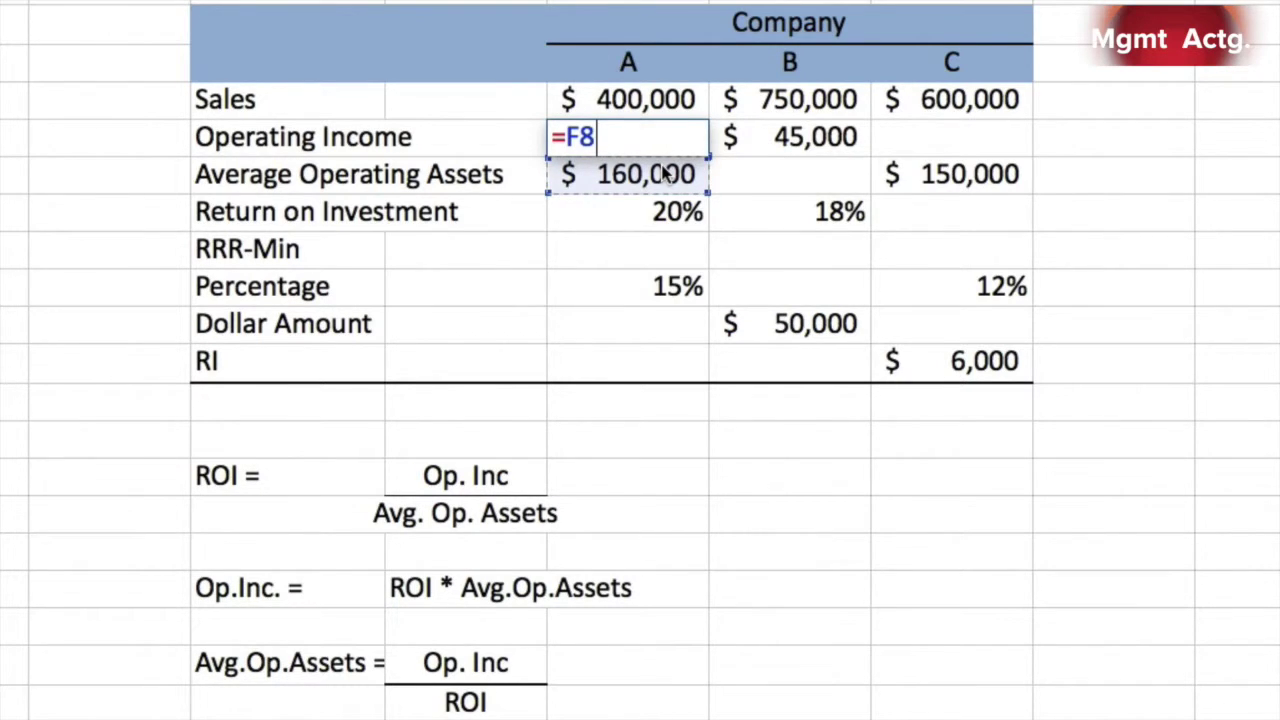
text(*)
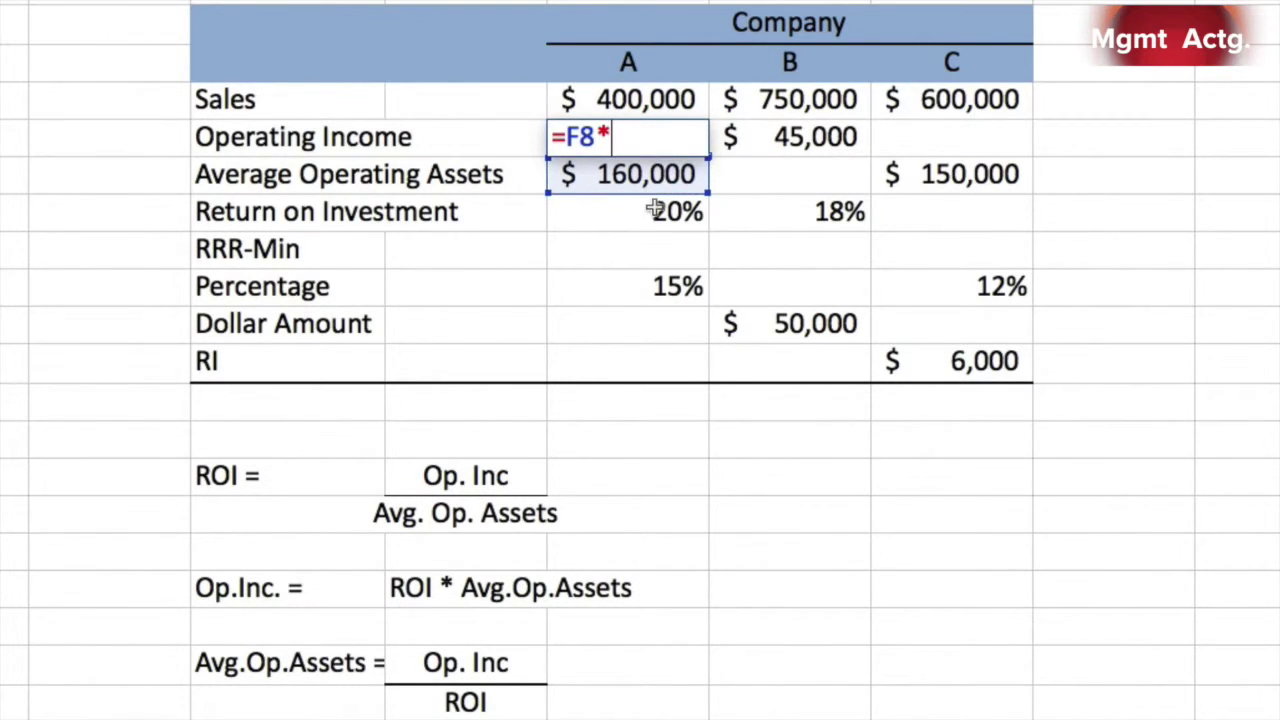
click(653, 210)
key(Return)
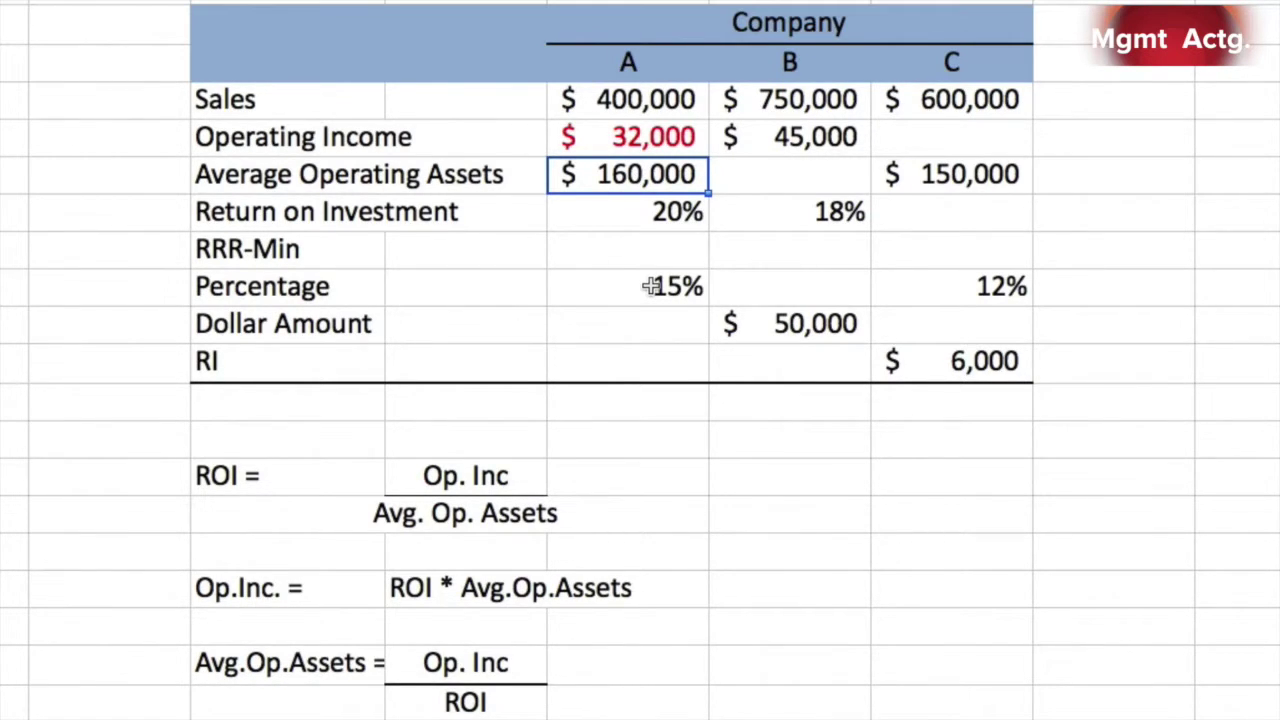
- Calculate Company A's RRR-Min Dollar Amount as its minimum percentage times Average Operating Assets, using =F11*F8
click(647, 328)
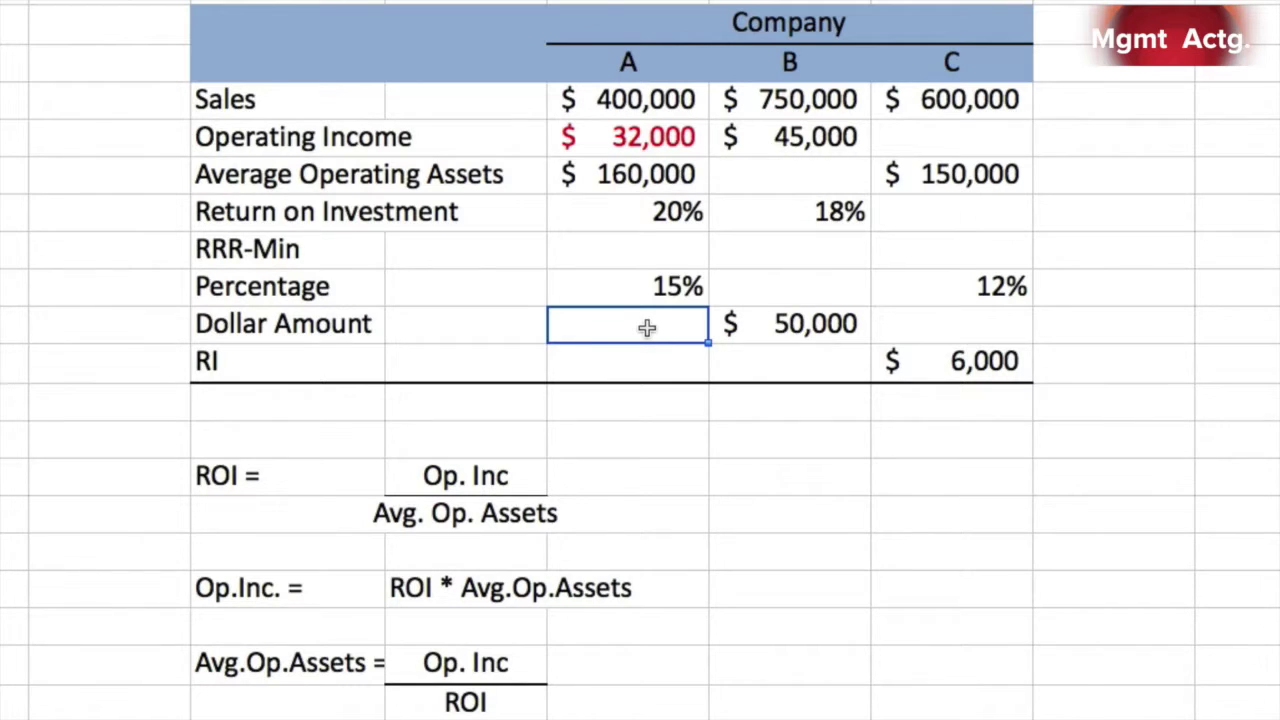
text(=)
click(668, 287)
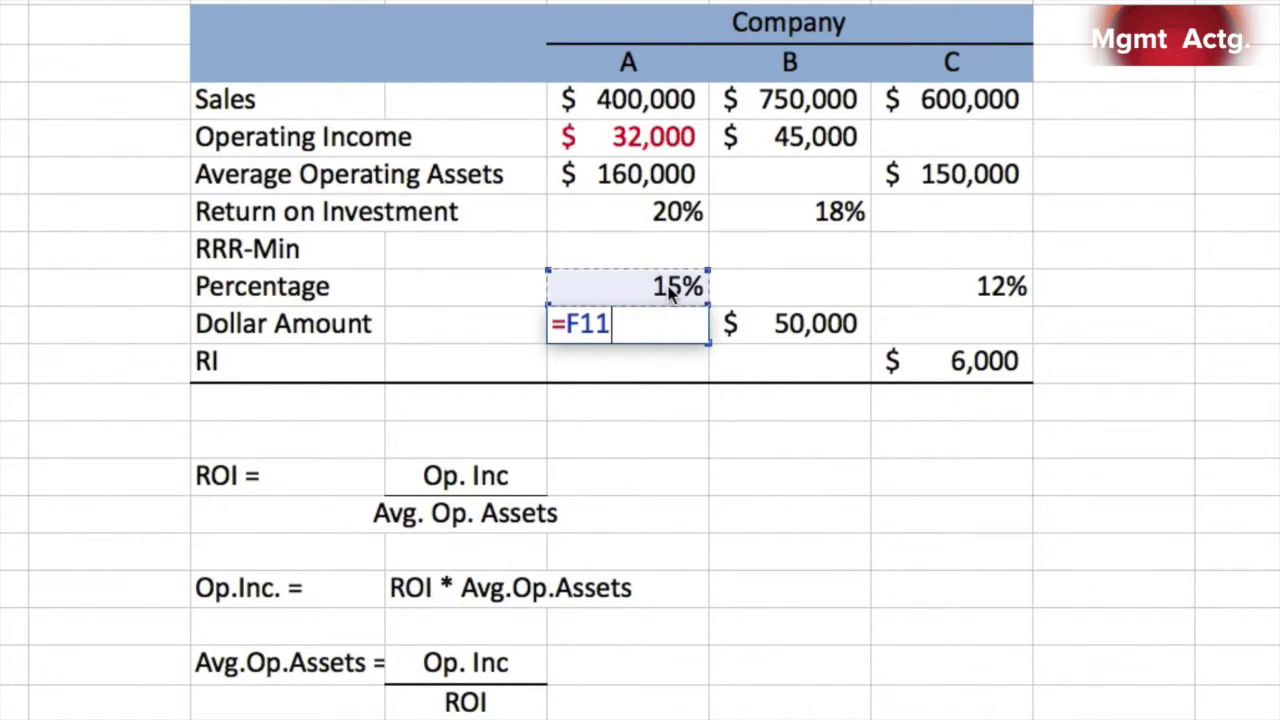
text(*)
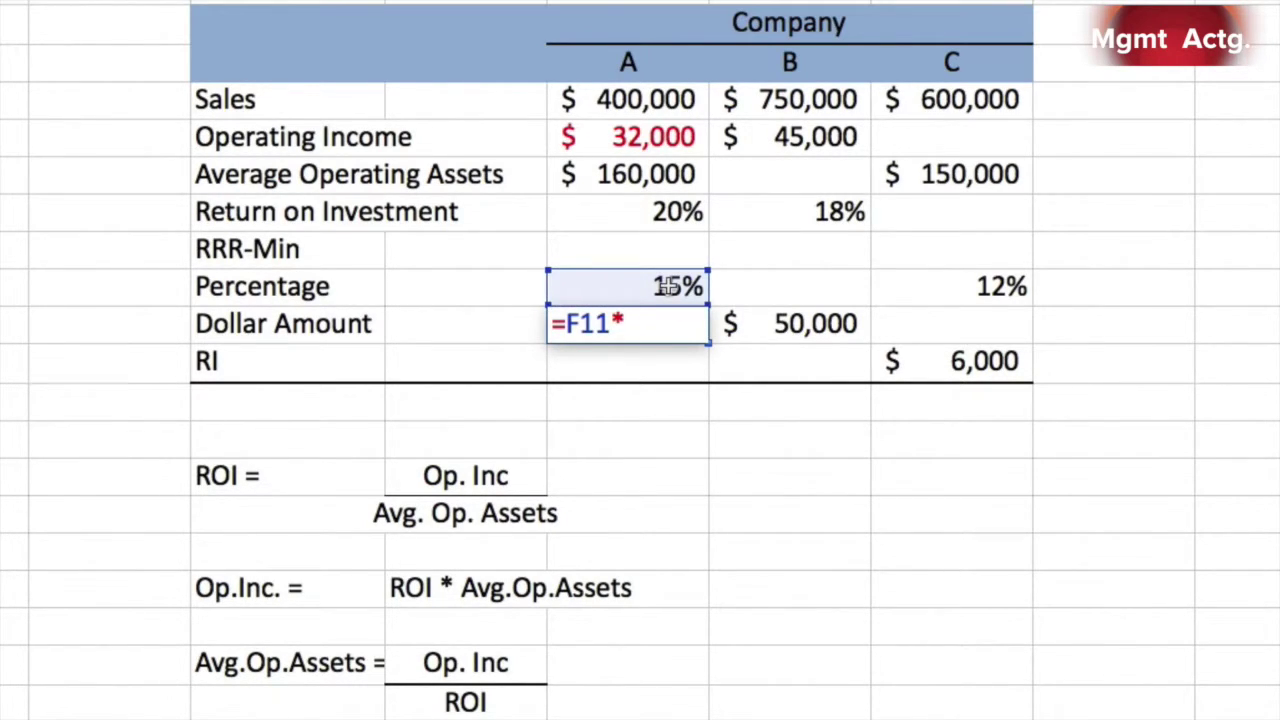
click(680, 175)
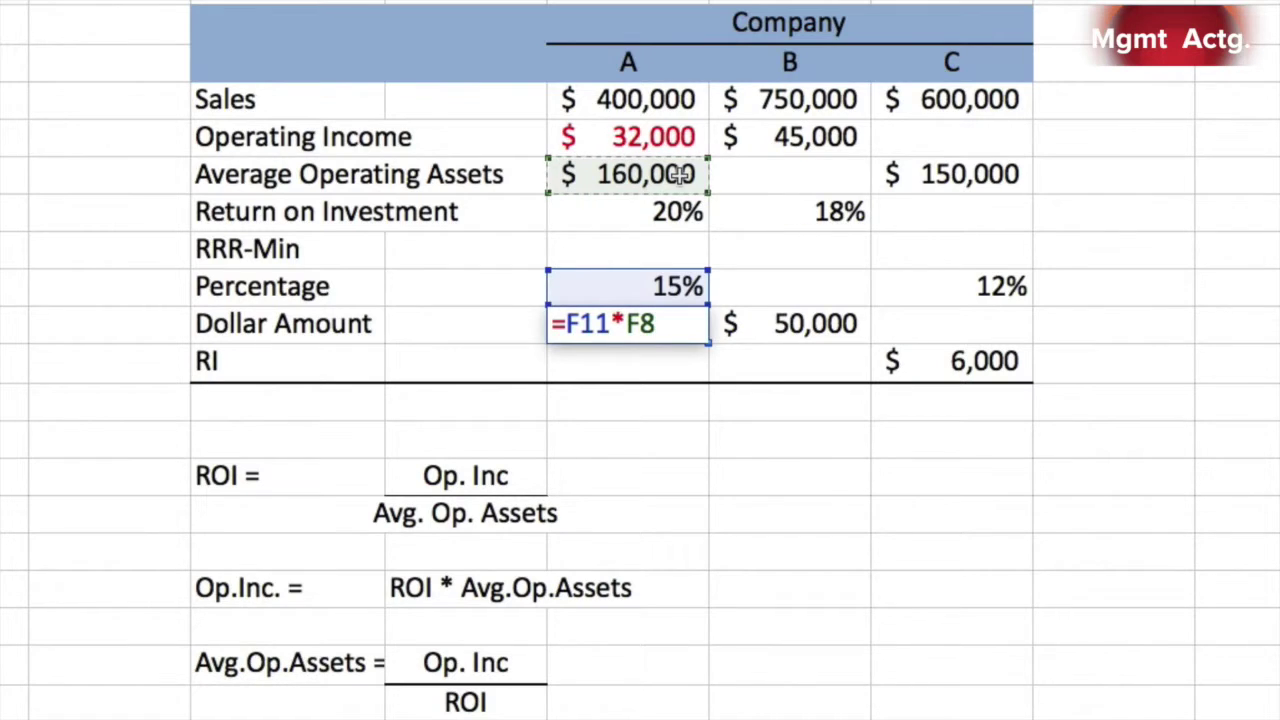
key(Return)
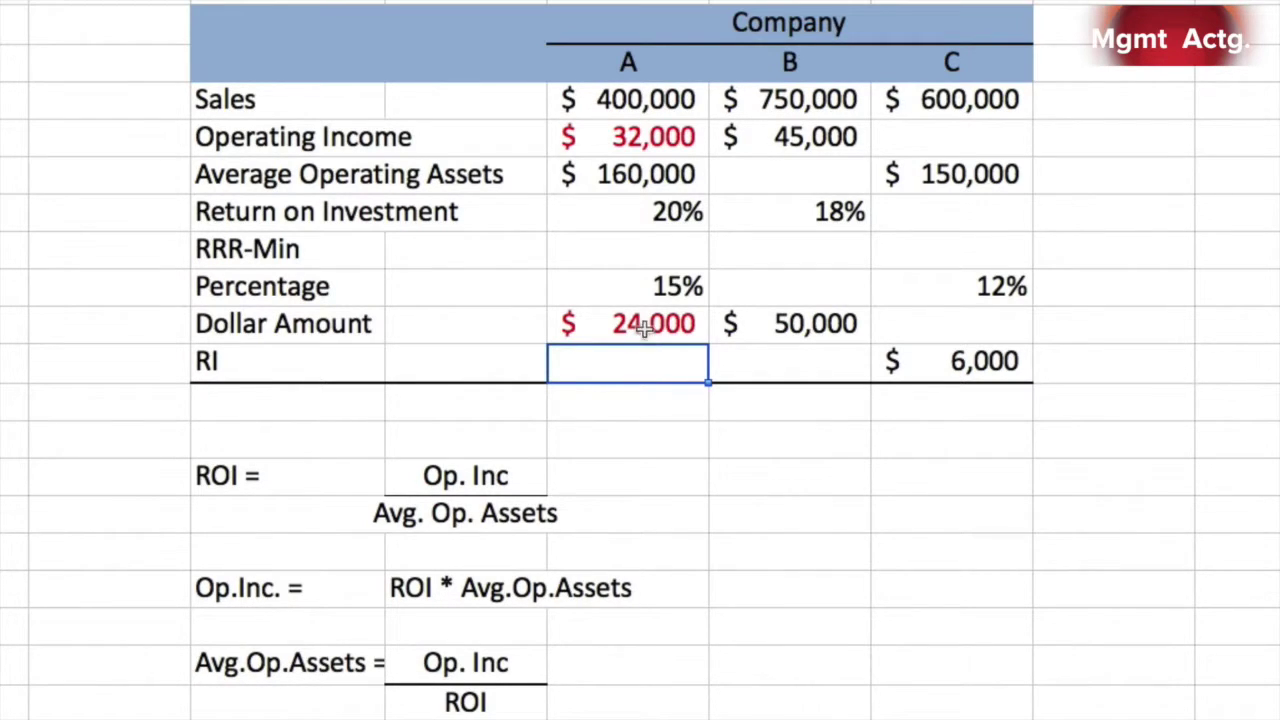
- Calculate Company A's RI with a formula subtracting its RRR-Min Dollar Amount from its Operating Income (F7)
text(=)
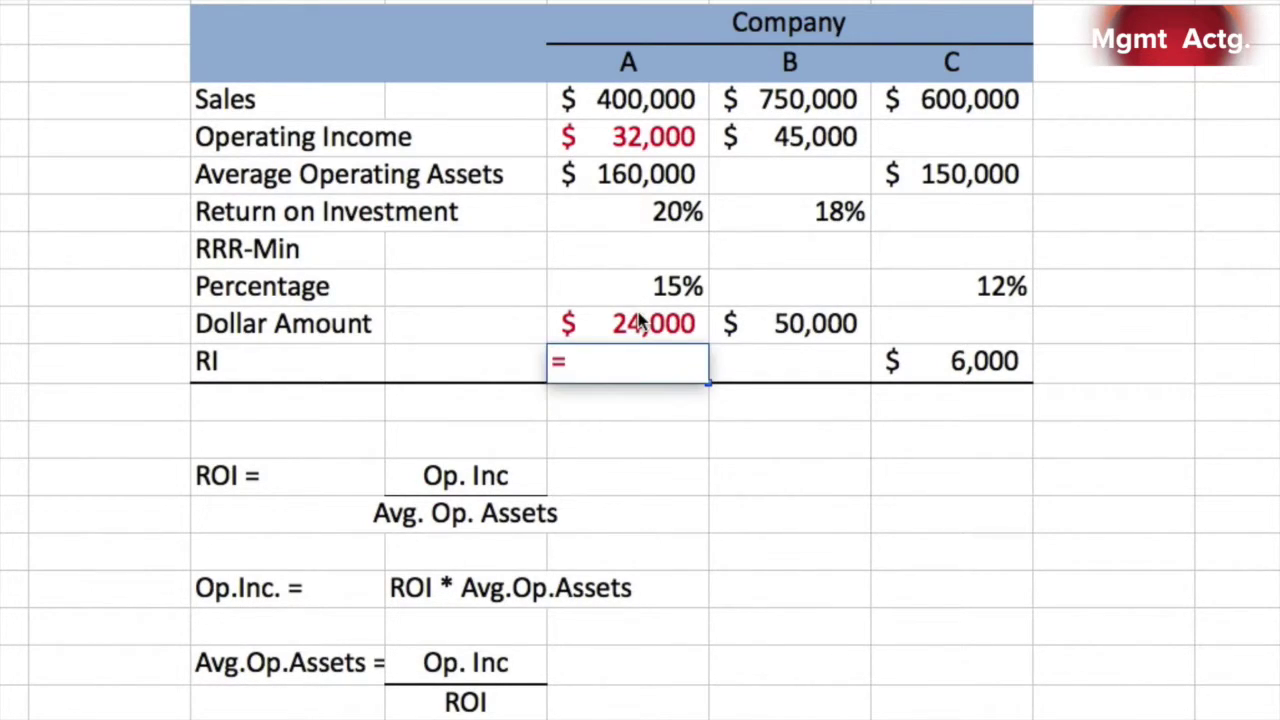
click(696, 137)
text(-)
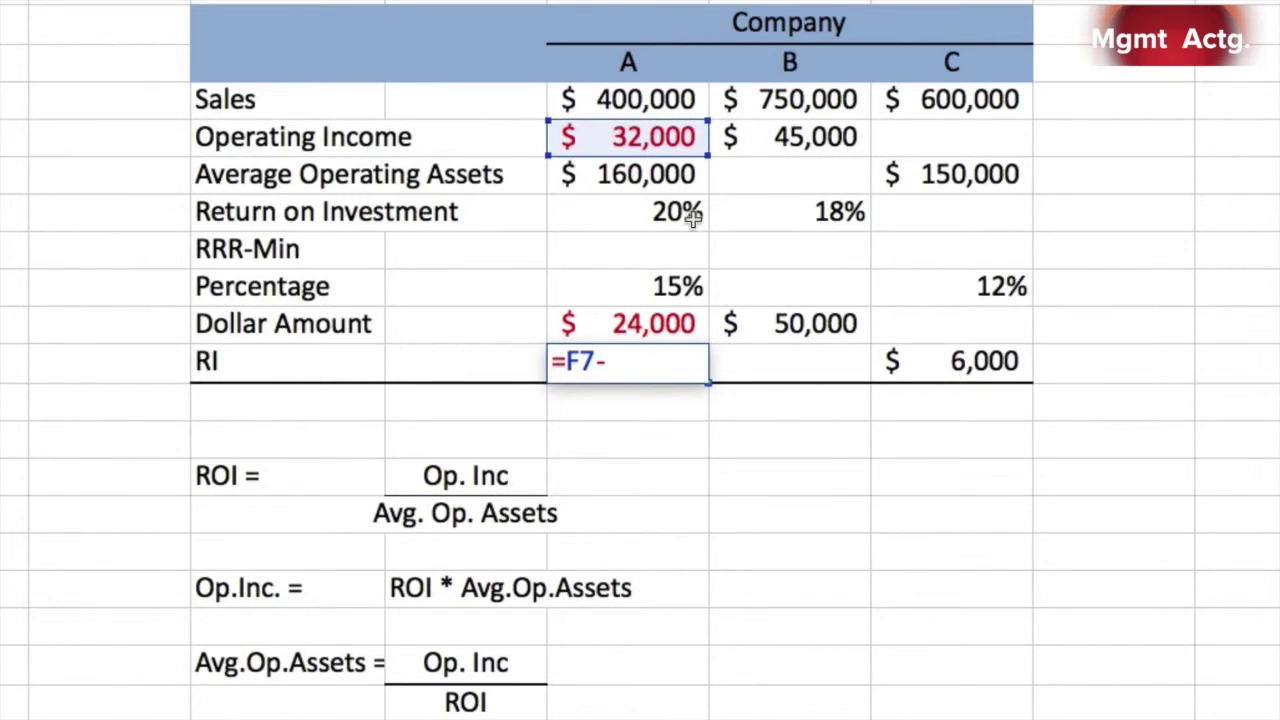
click(675, 326)
key(Return)
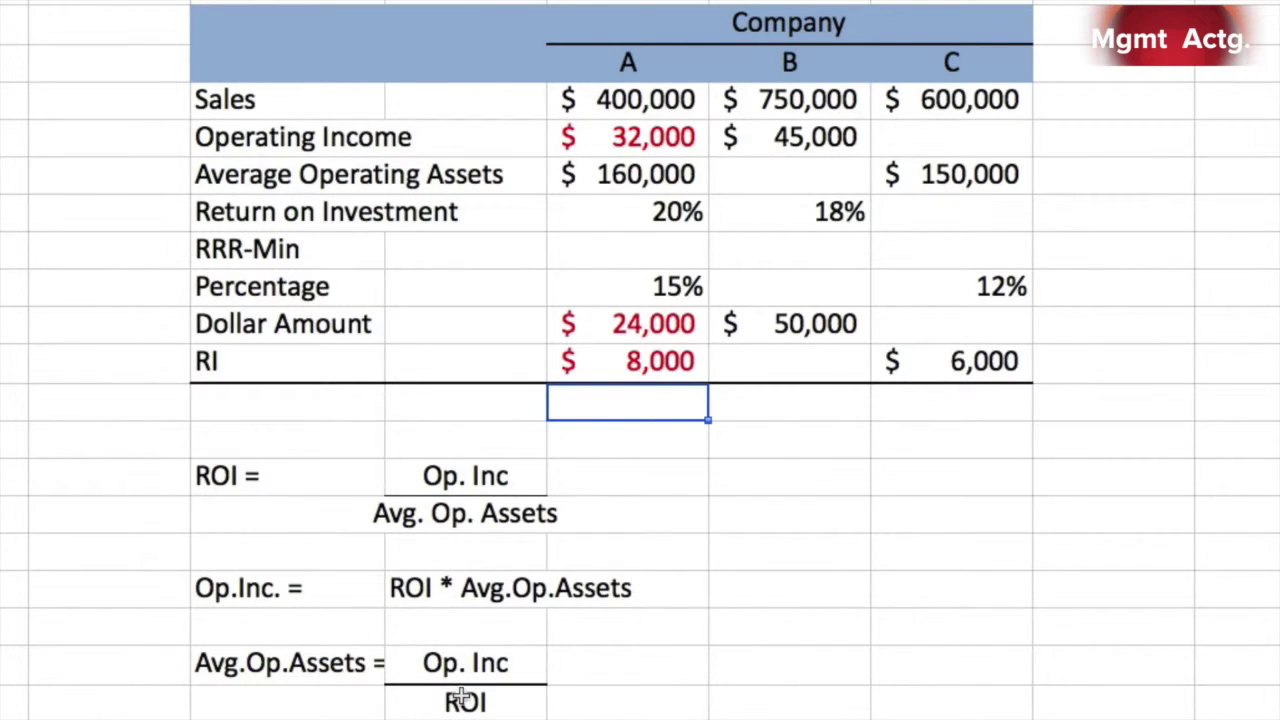
- Calculate Company B's Average Operating Assets with a formula dividing its Operating Income (G7) by its Return on Investment
click(810, 176)
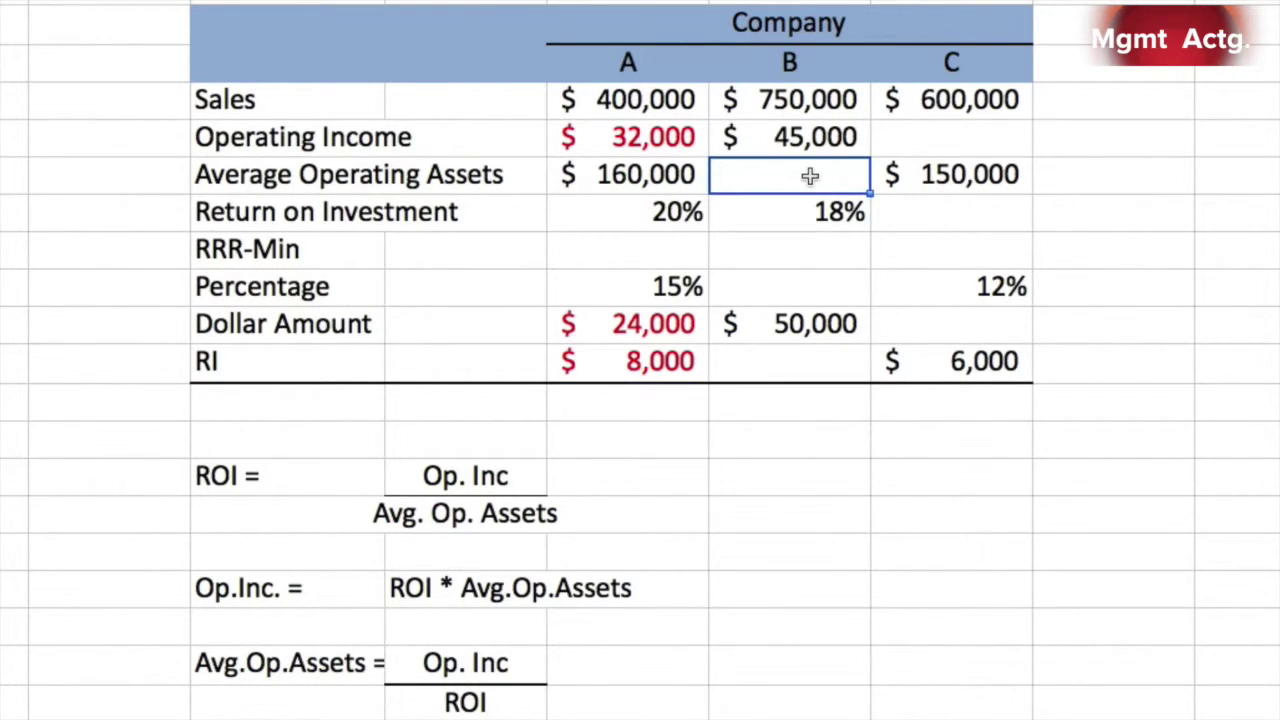
text(=)
click(817, 139)
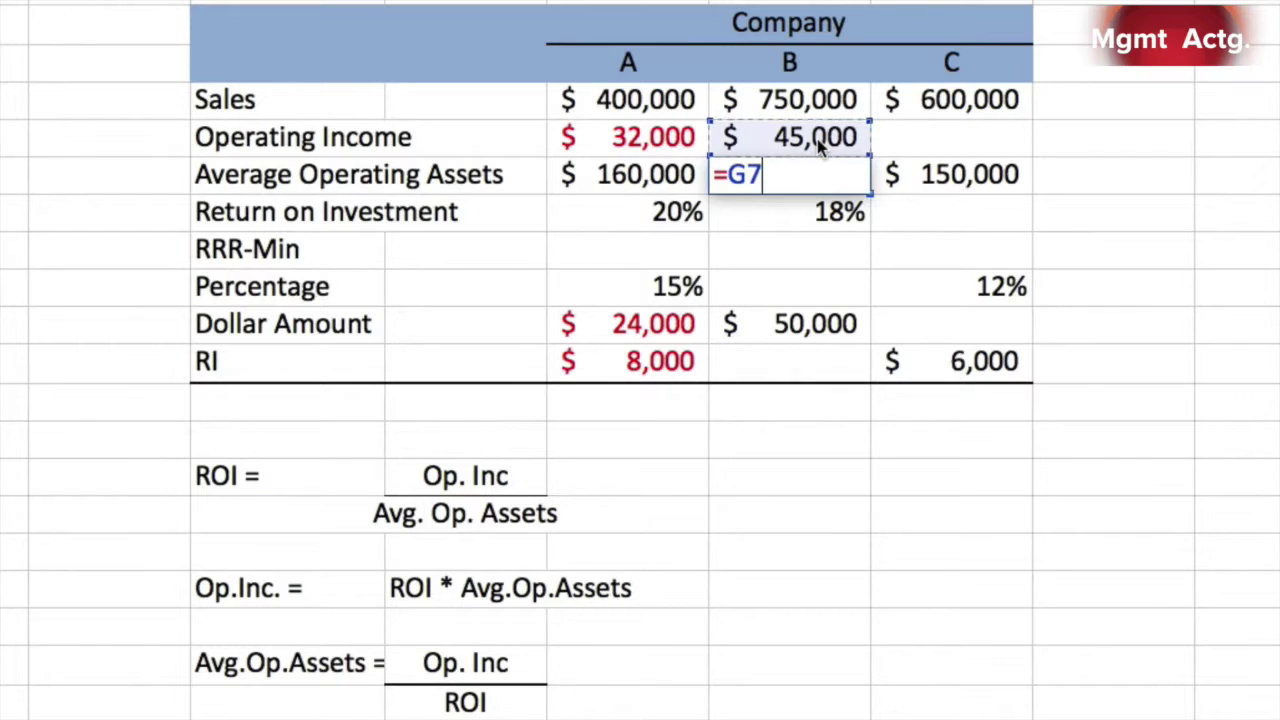
text(/)
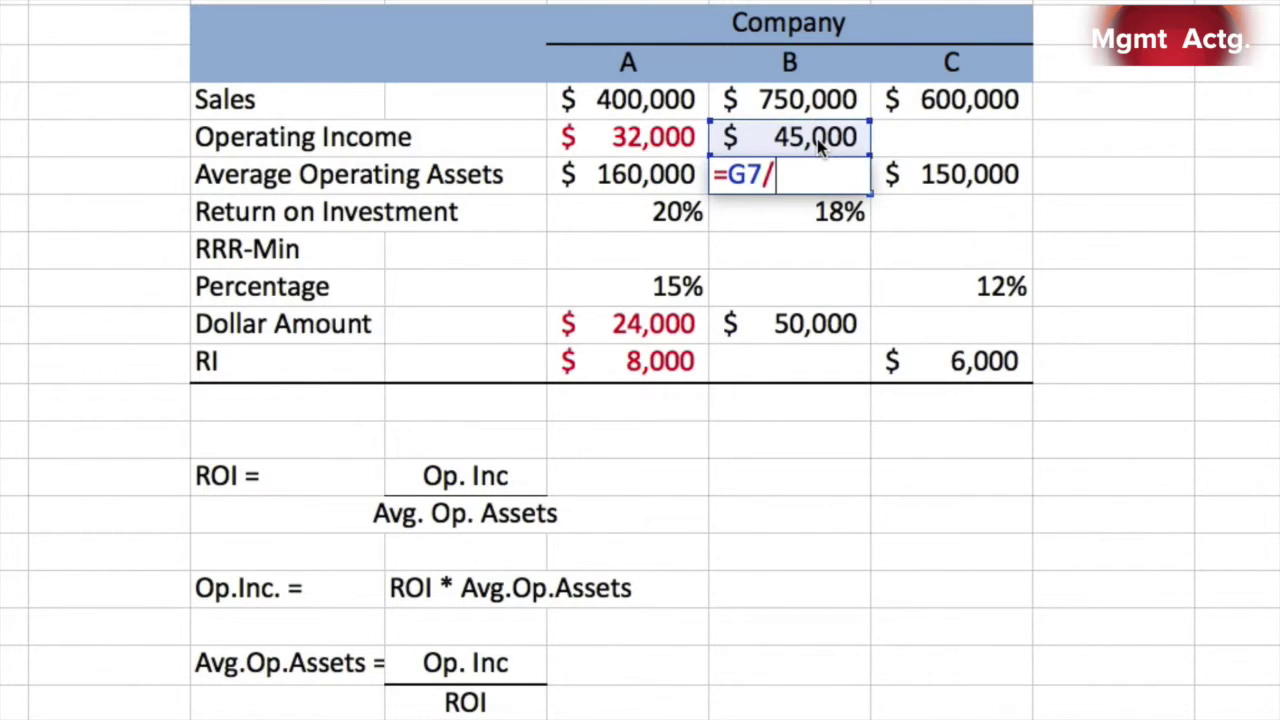
click(822, 210)
key(Return)
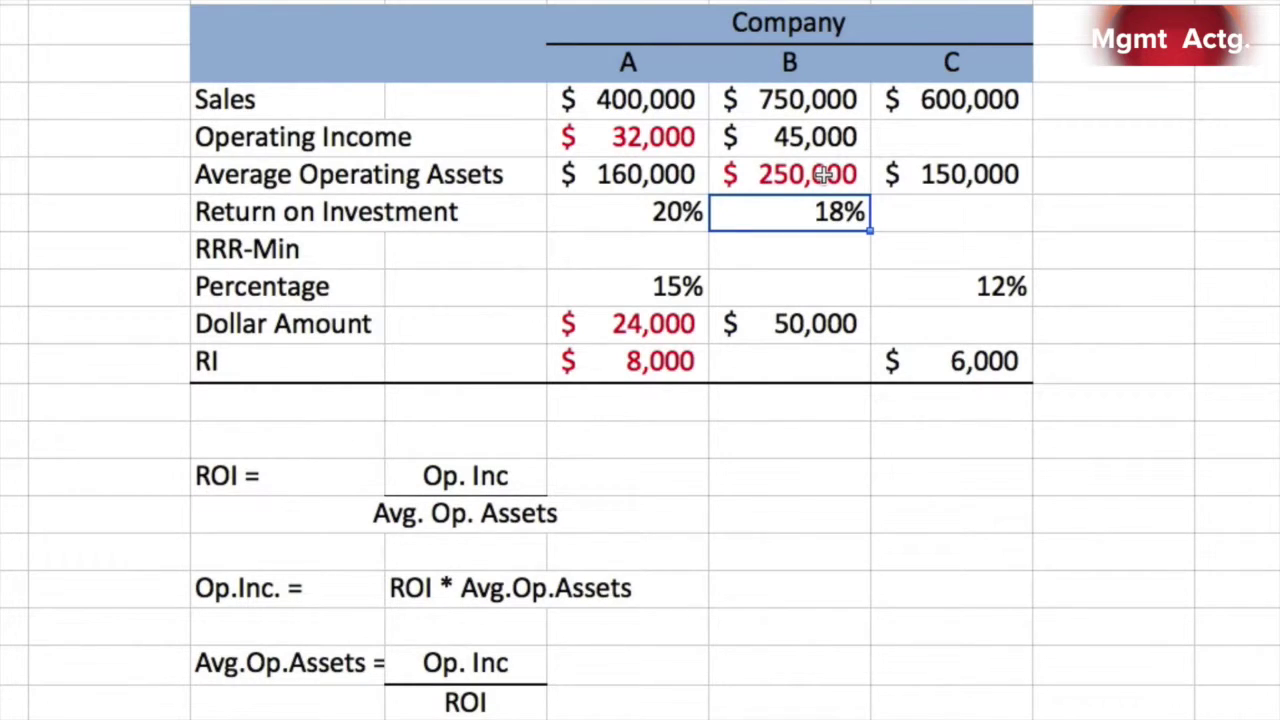
- Calculate Company B's RRR-Min Percentage with a formula dividing its Dollar Amount (G12) by its Average Operating Assets
click(814, 299)
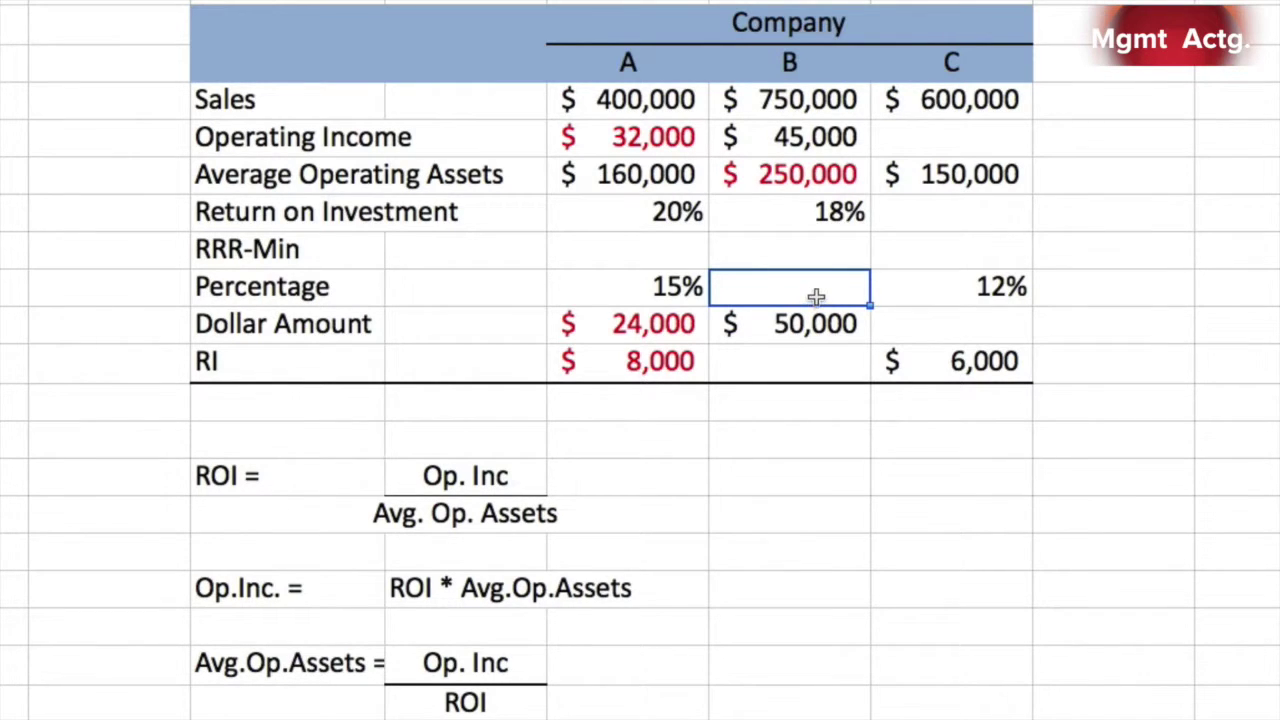
click(816, 322)
text(=)
click(815, 325)
text(/)
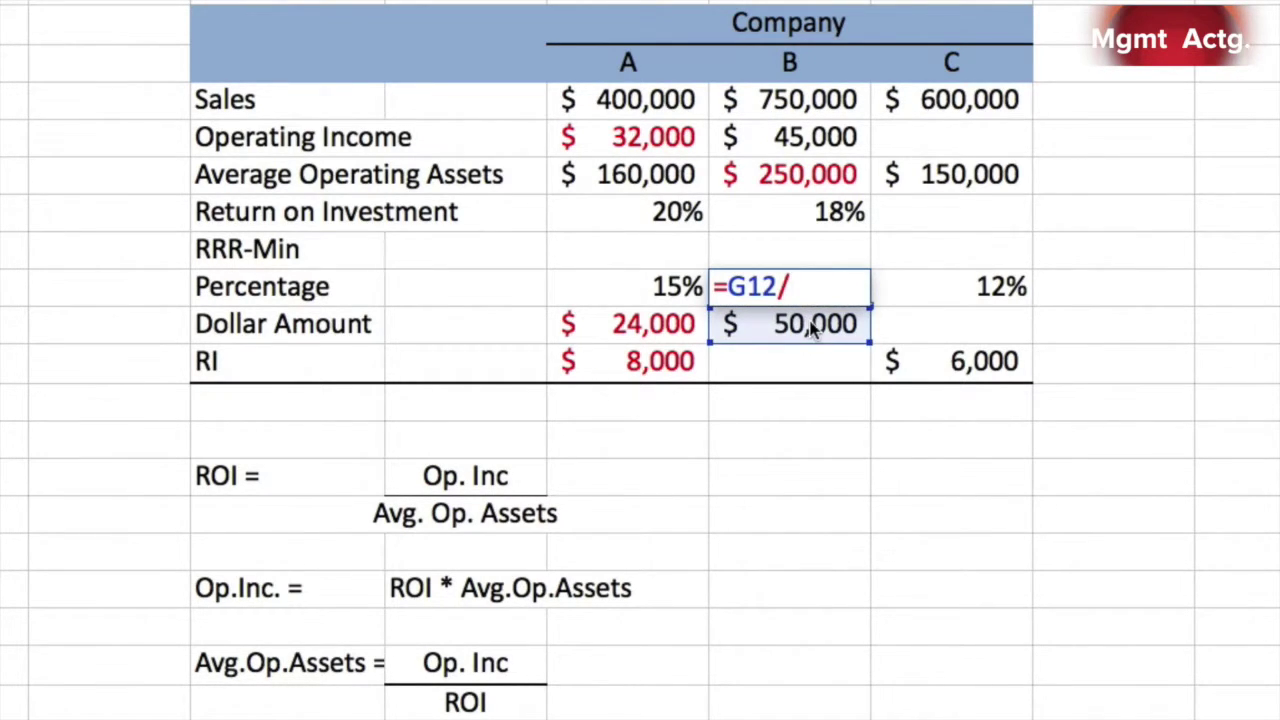
click(822, 174)
key(Return)
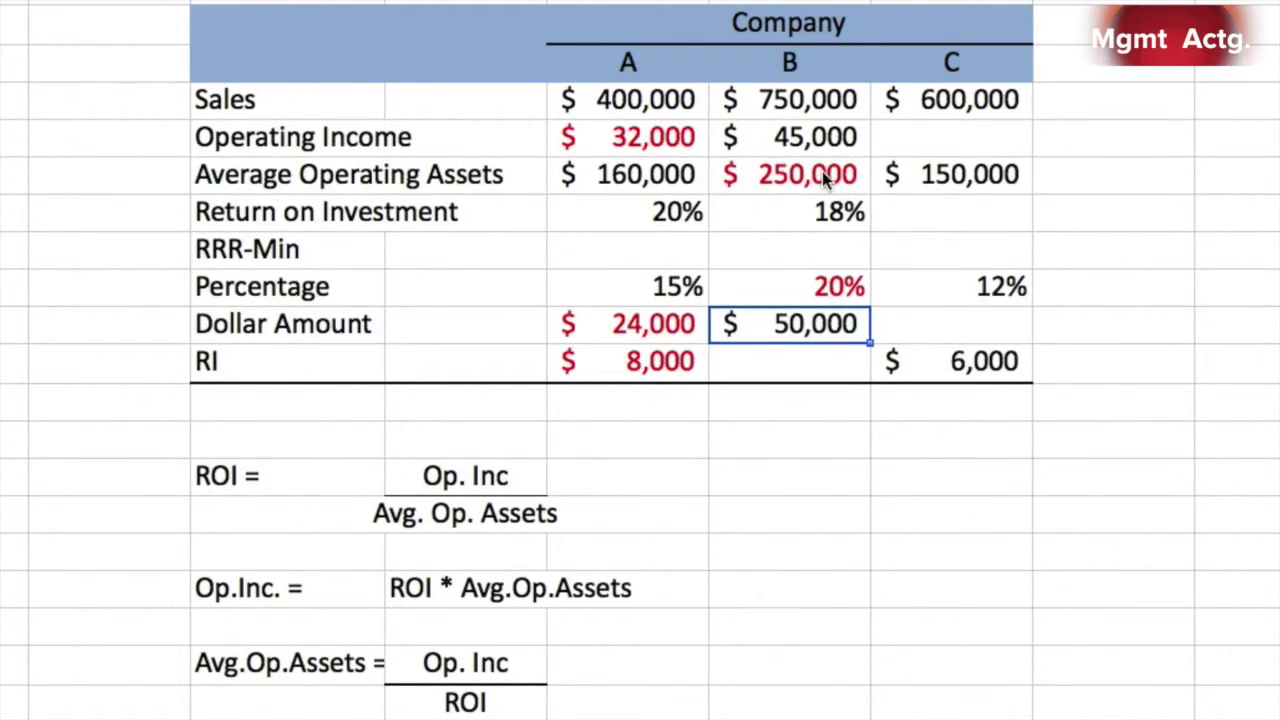
click(803, 291)
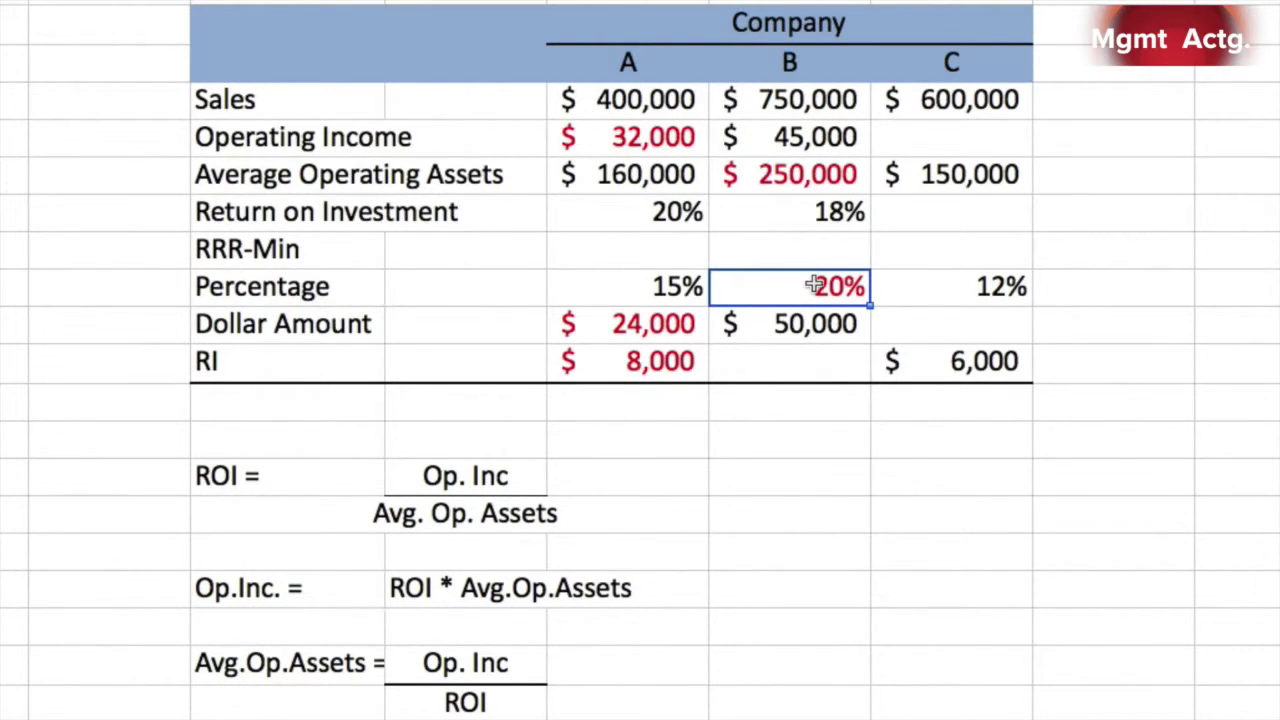
- Calculate Company B's RI as Operating Income minus the RRR-Min Dollar Amount, using =G7-G12
click(808, 348)
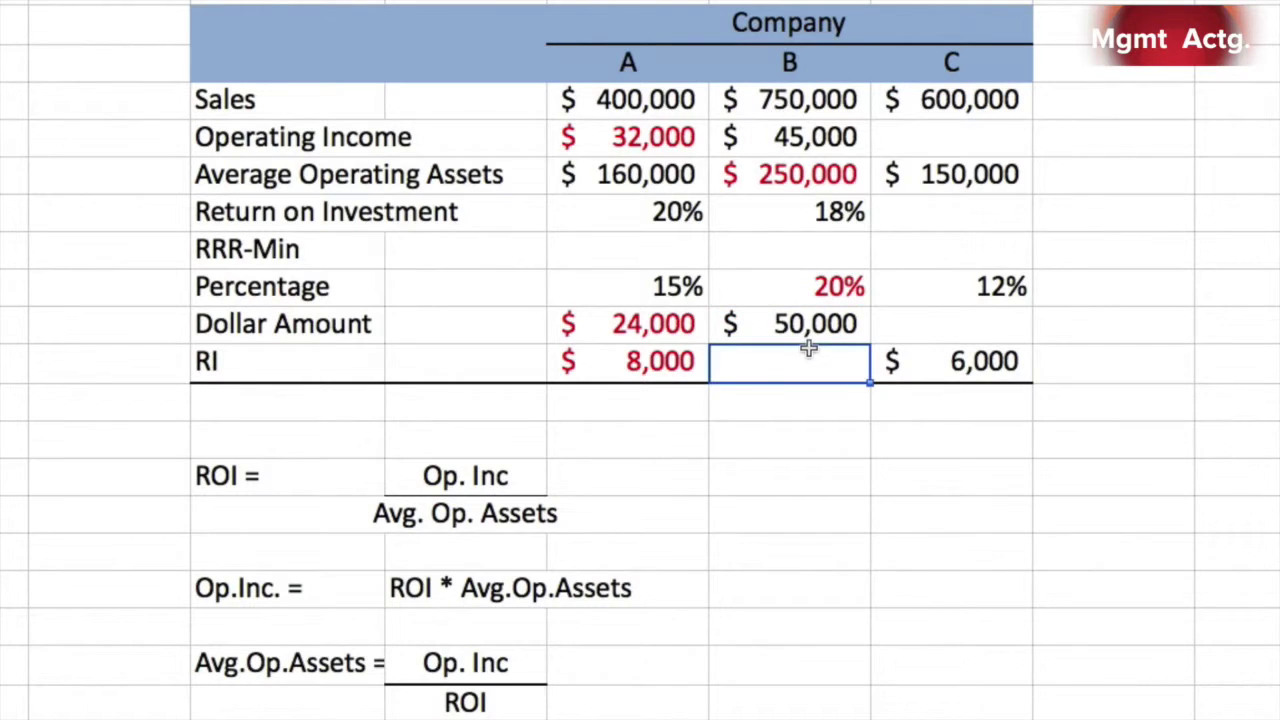
text(=)
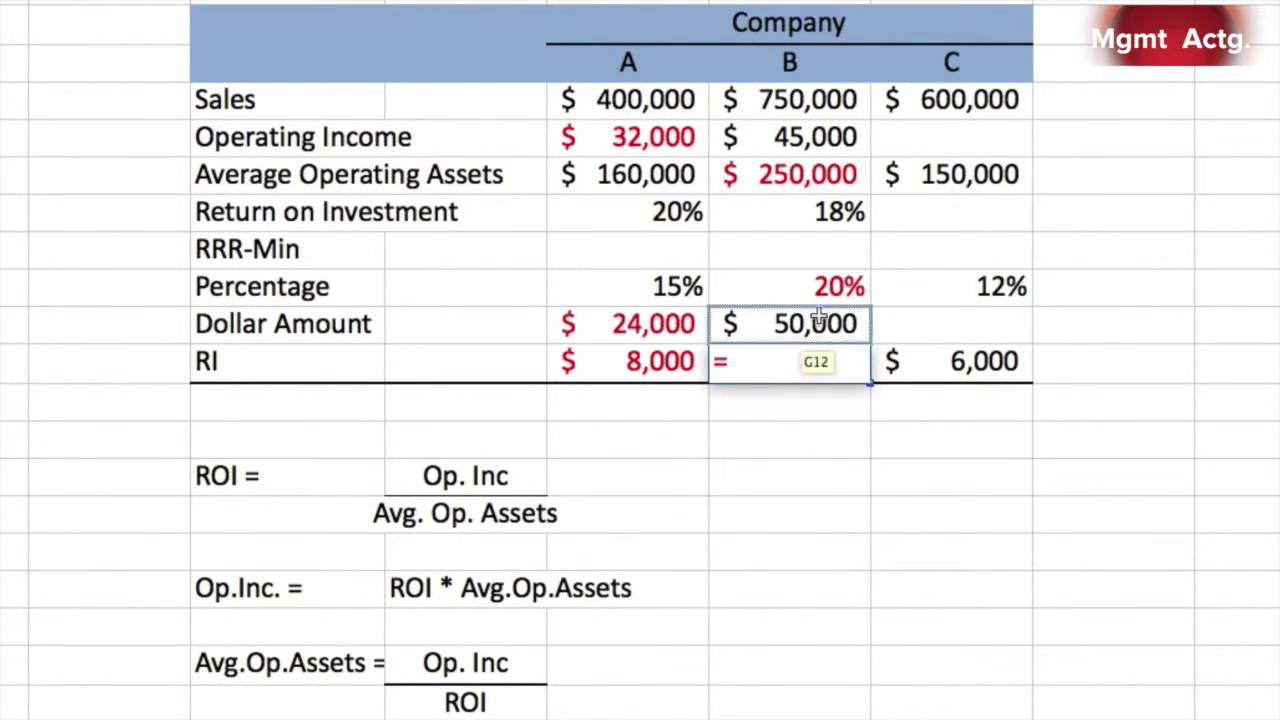
click(826, 148)
text(-)
click(808, 323)
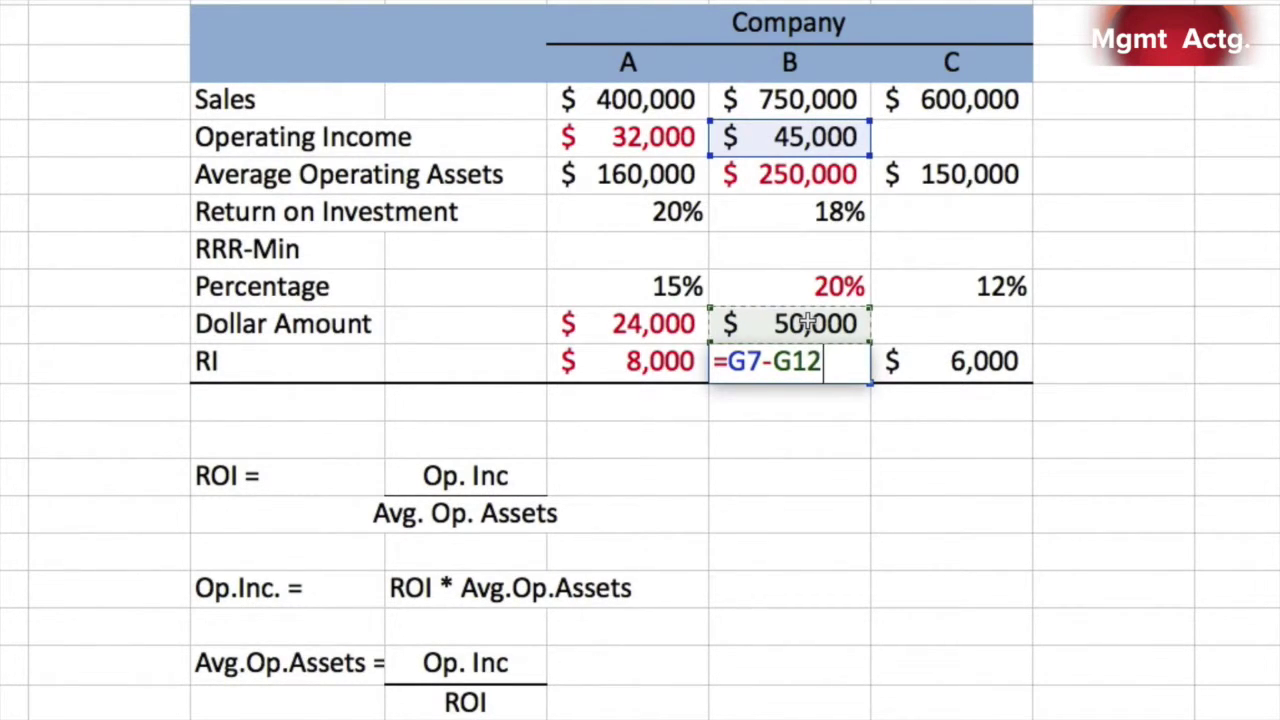
key(Return)
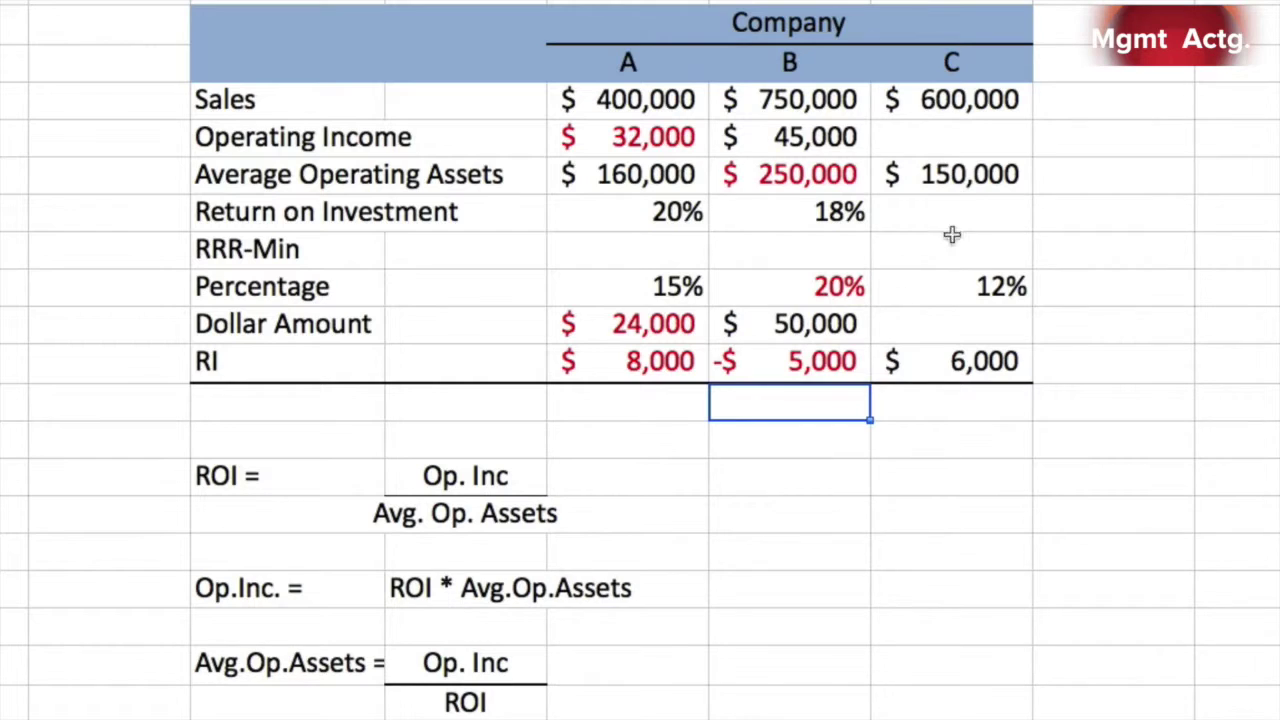
click(968, 145)
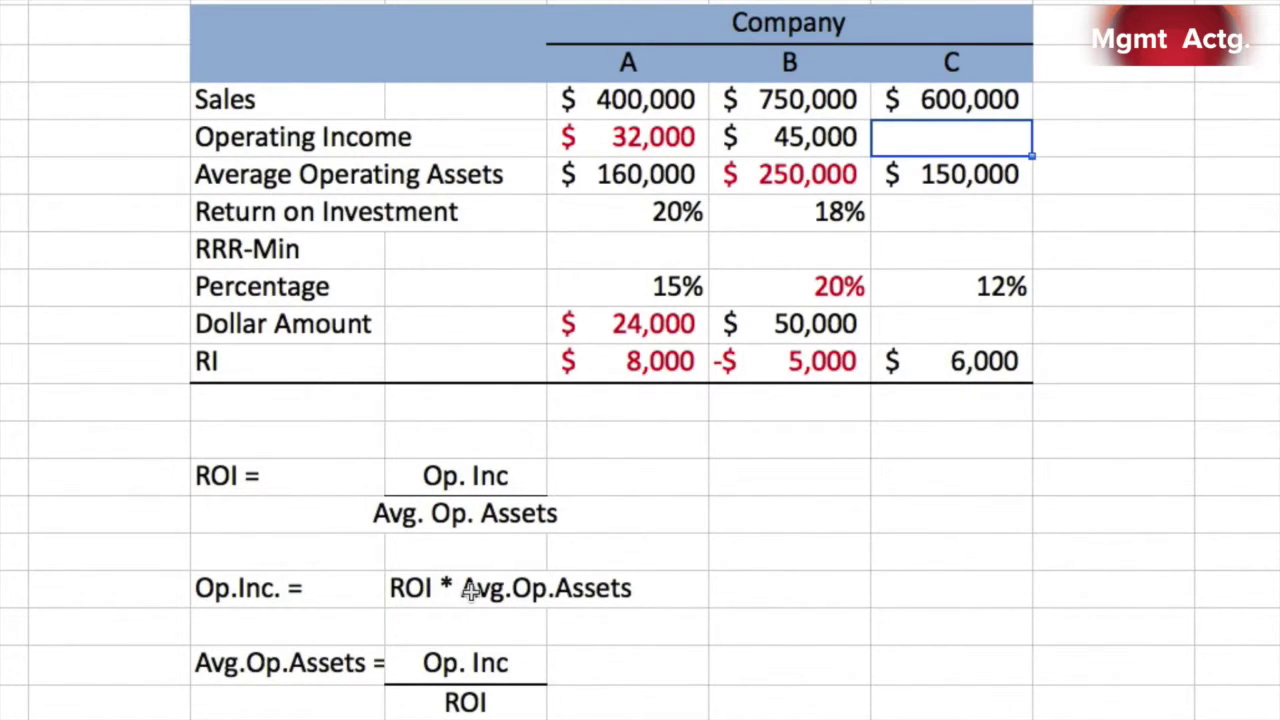
click(987, 216)
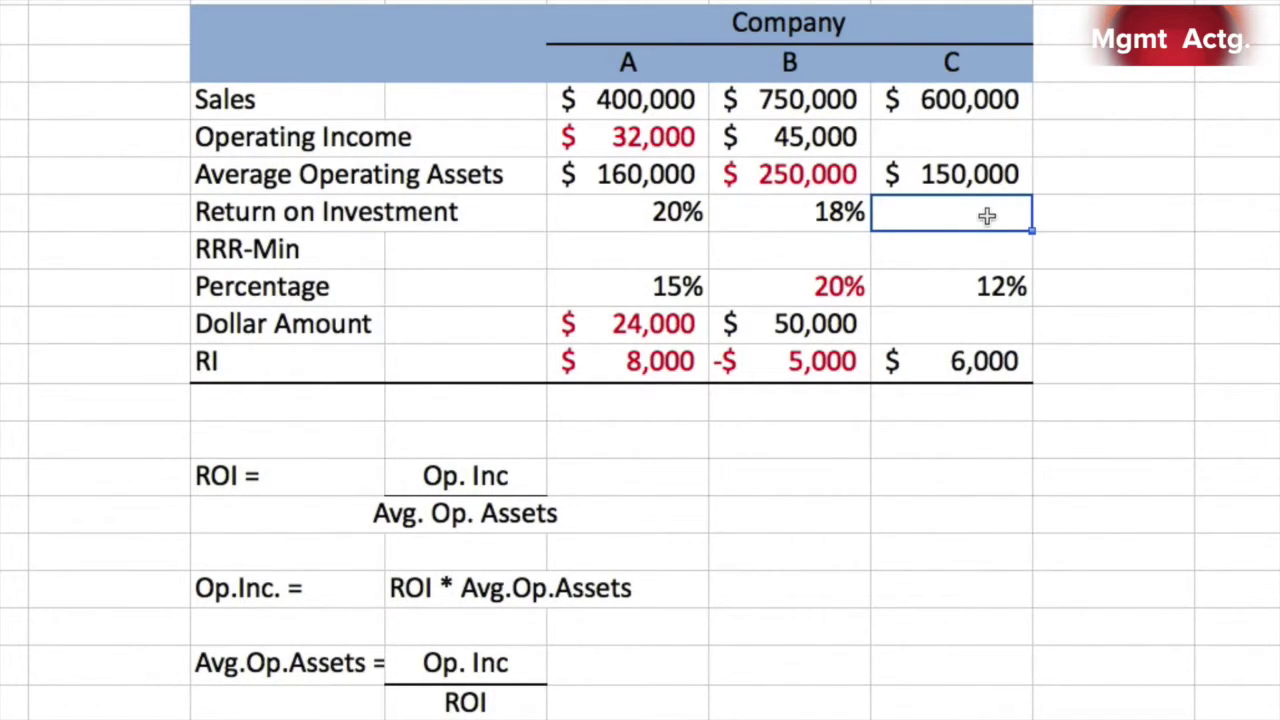
click(987, 328)
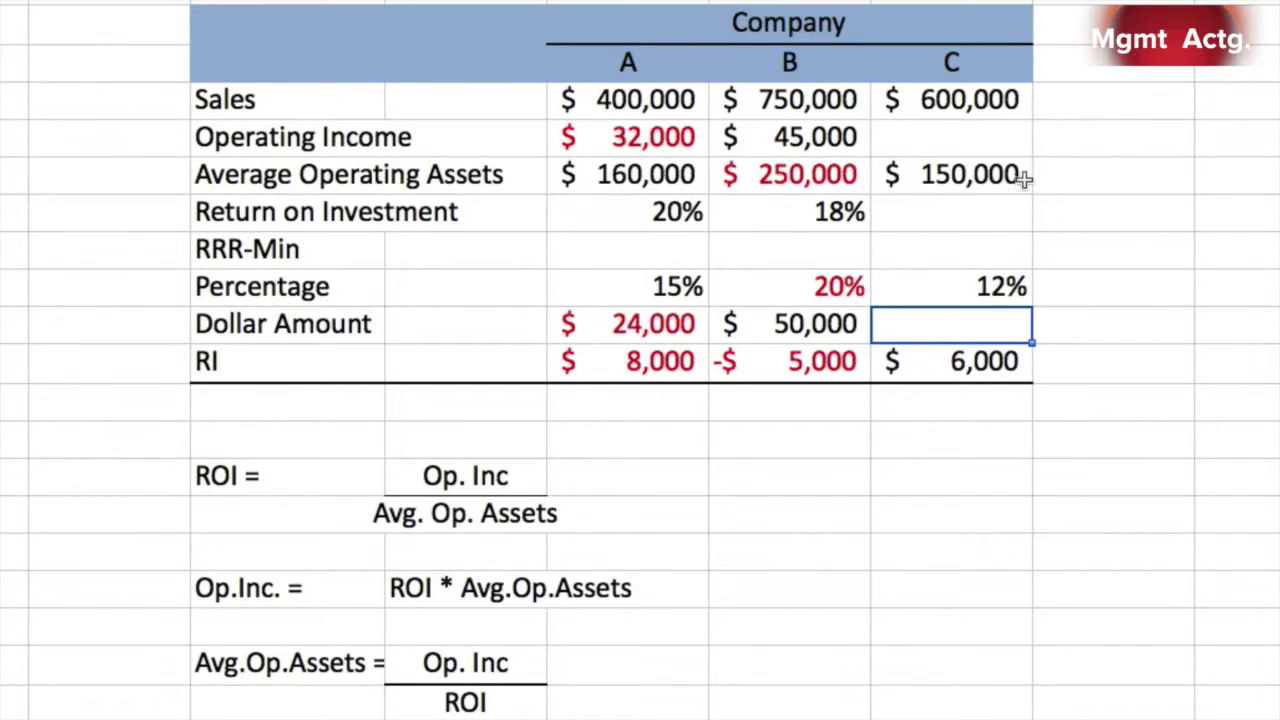
click(980, 287)
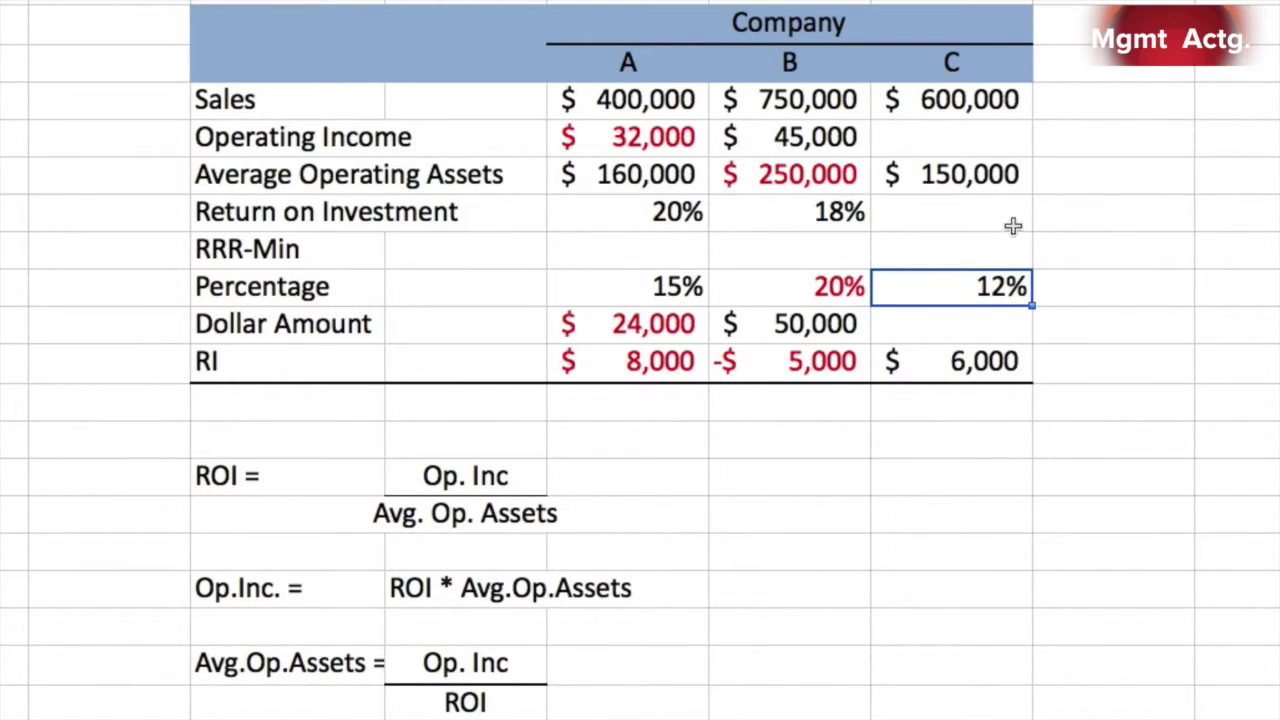
click(1010, 178)
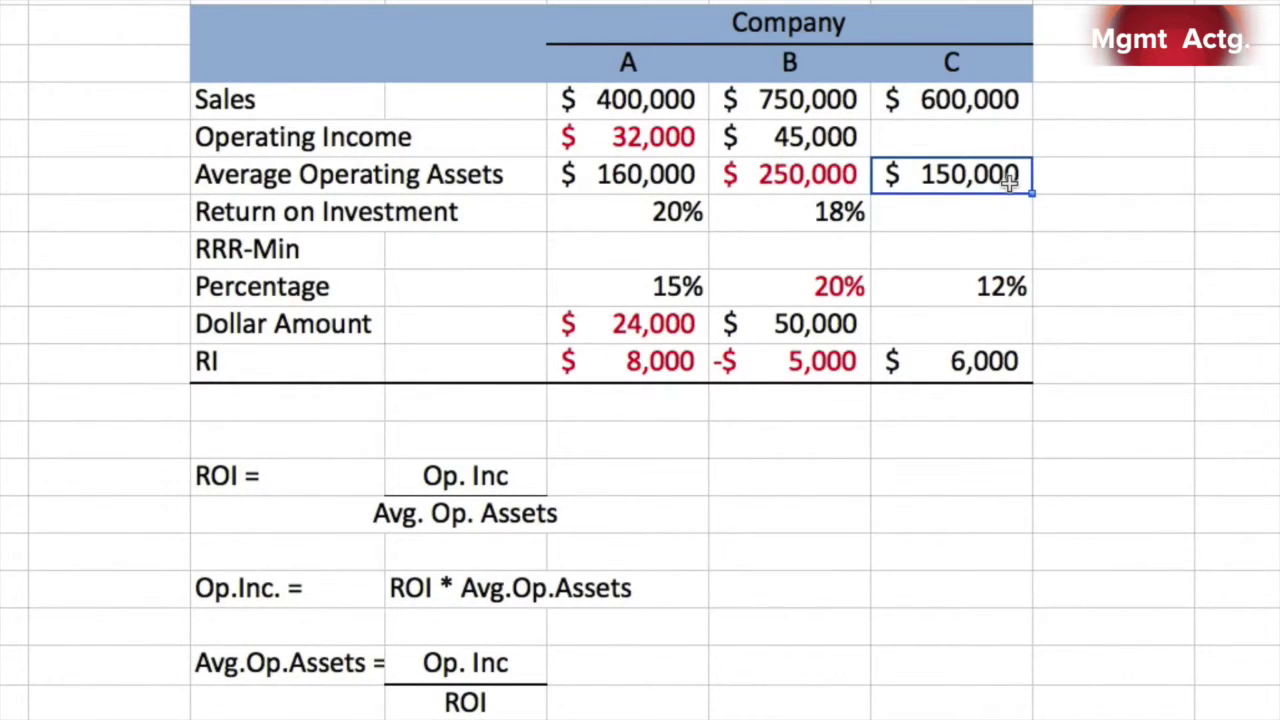
- Calculate Company C's RRR-Min Dollar Amount as its minimum percentage times Average Operating Assets, using =H11*H8
click(1004, 325)
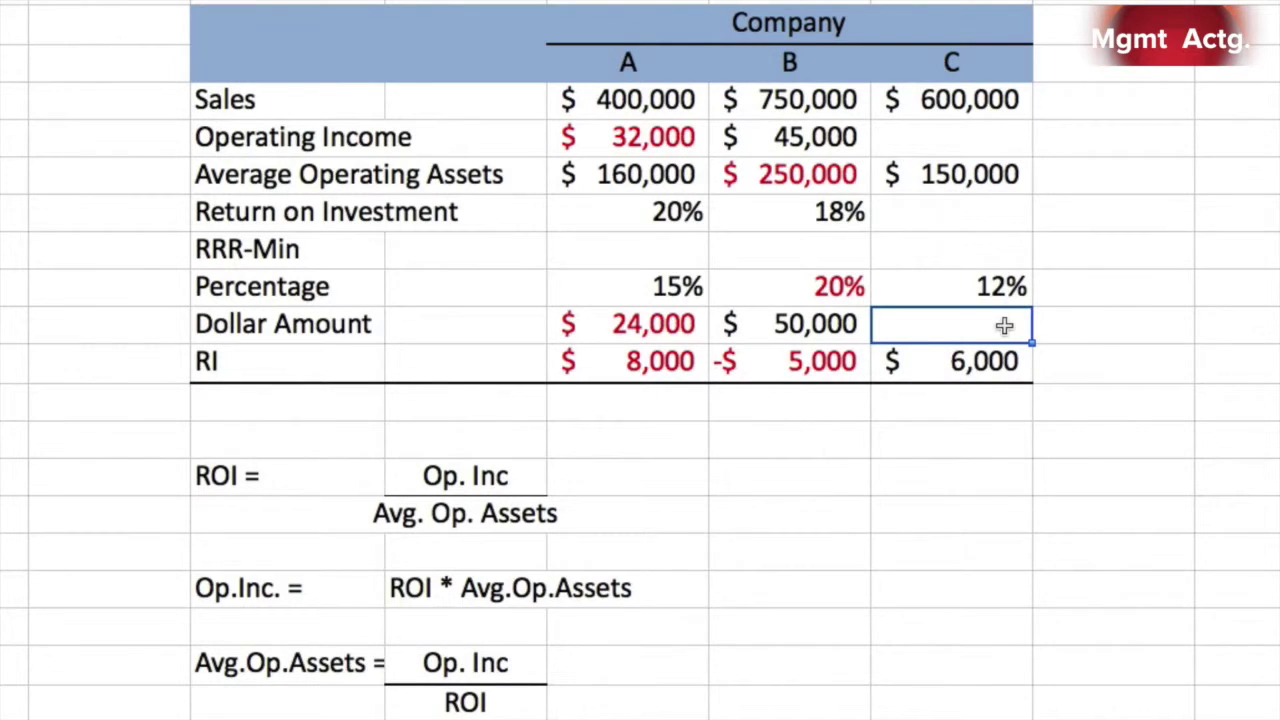
text(=)
click(1004, 287)
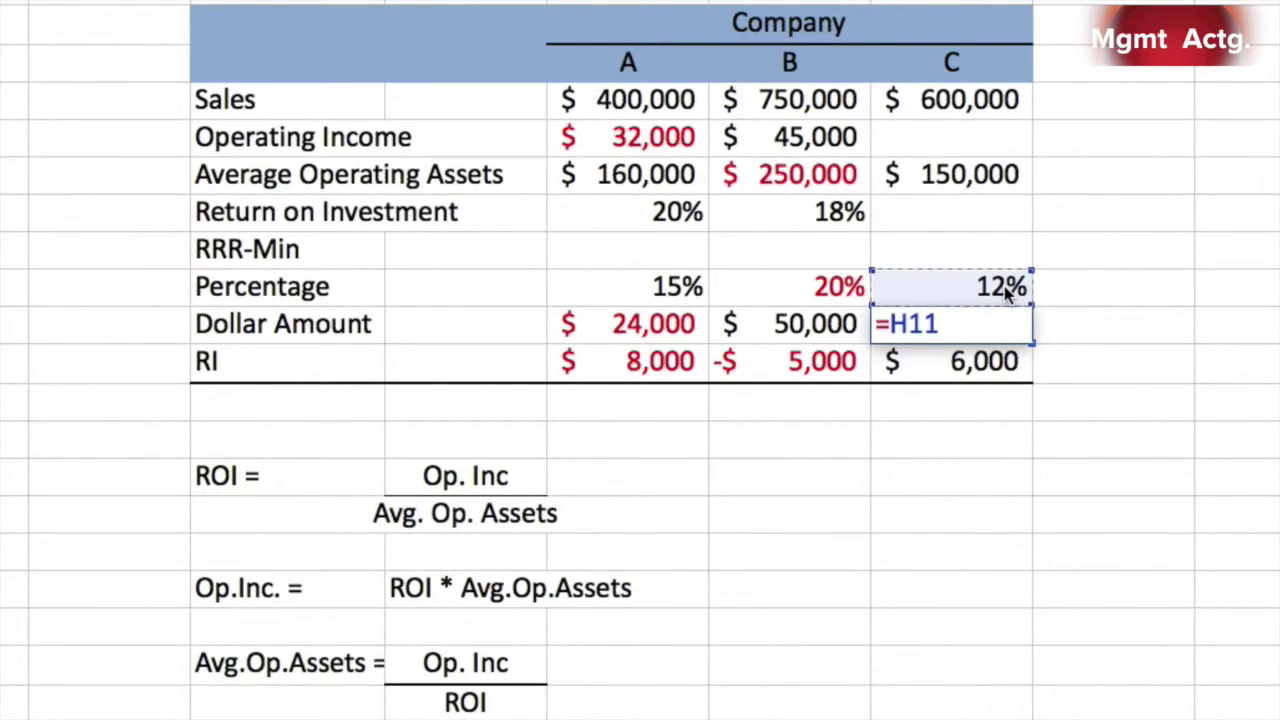
text(*)
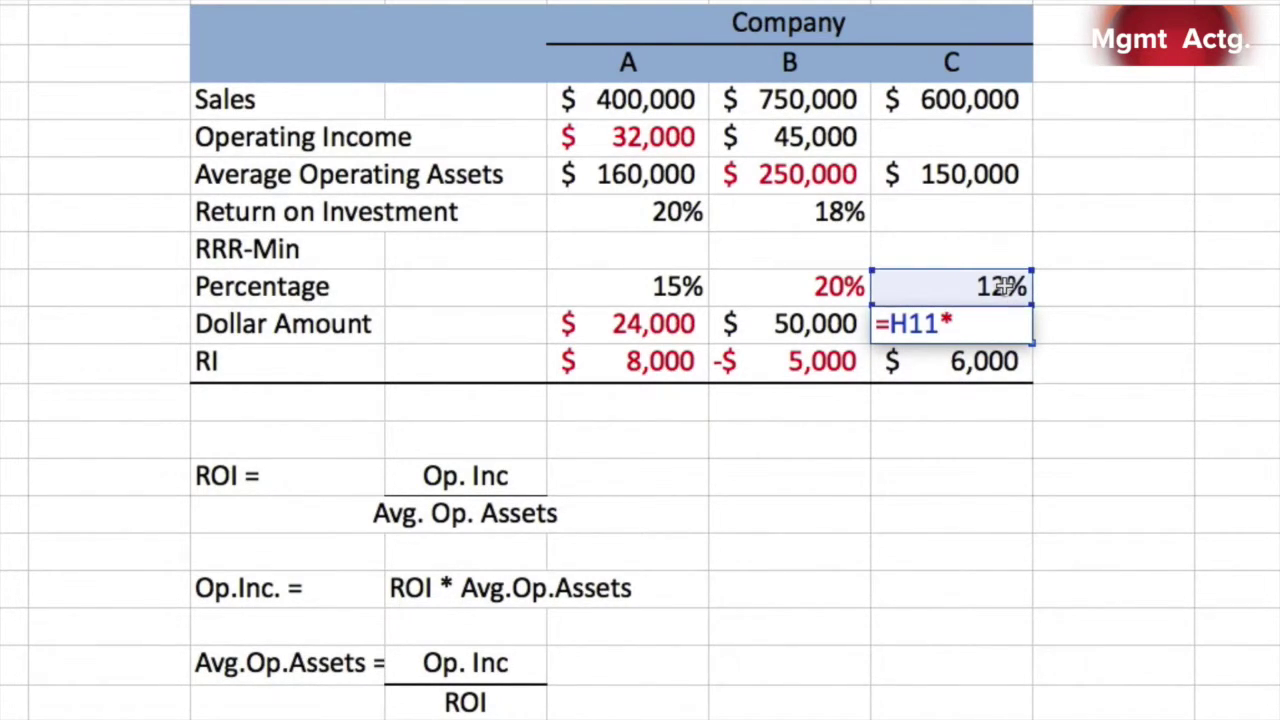
click(1000, 178)
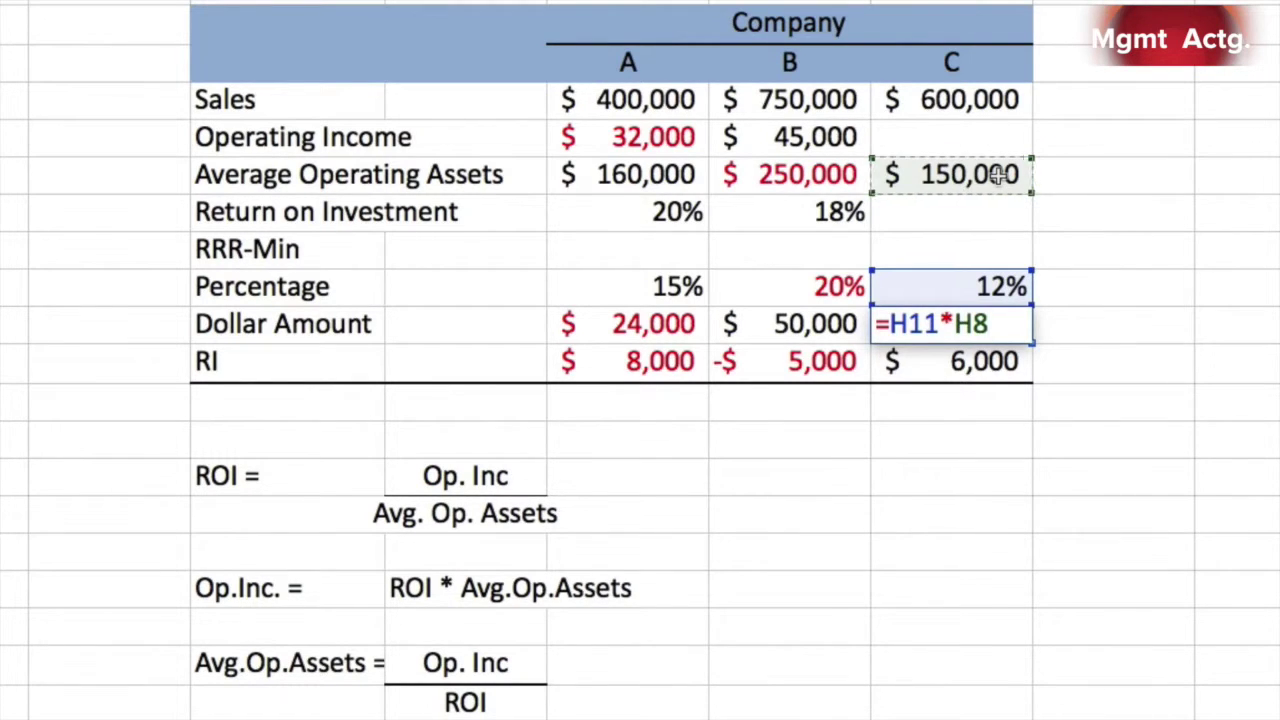
key(Return)
click(980, 318)
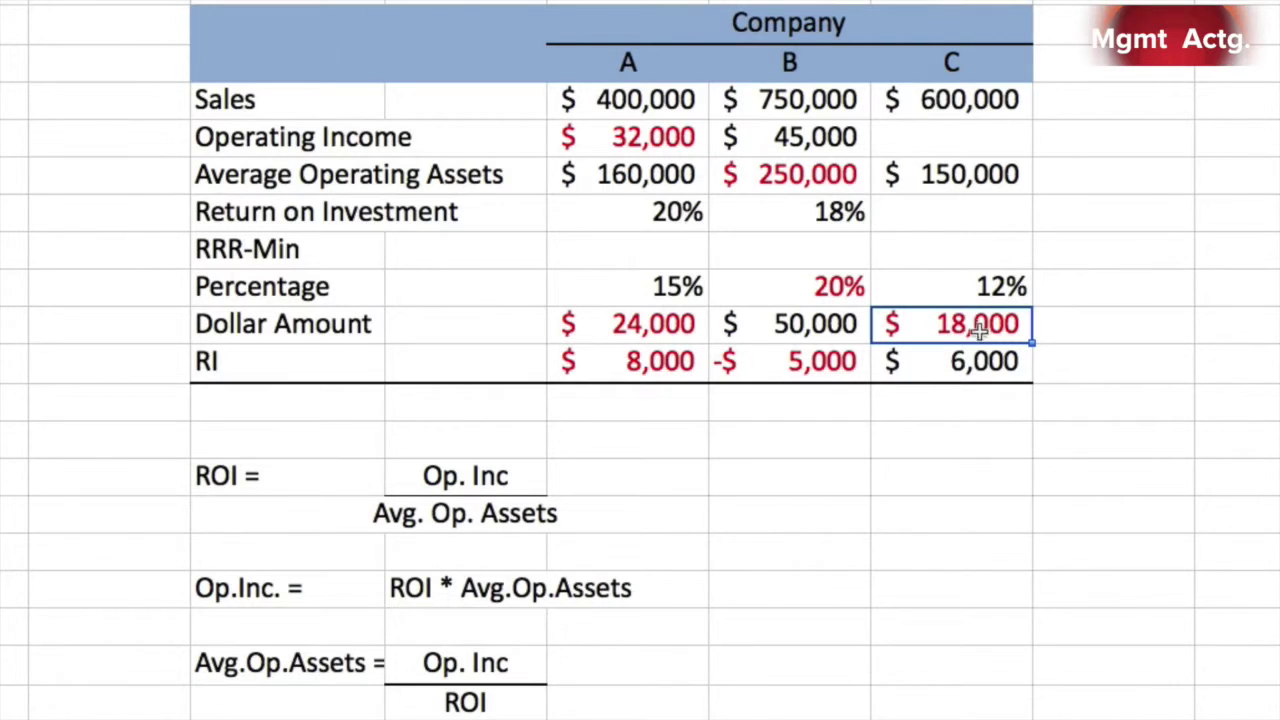
- Calculate Company C's Operating Income as its RRR-Min Dollar Amount plus RI, using =H12+H13
click(978, 361)
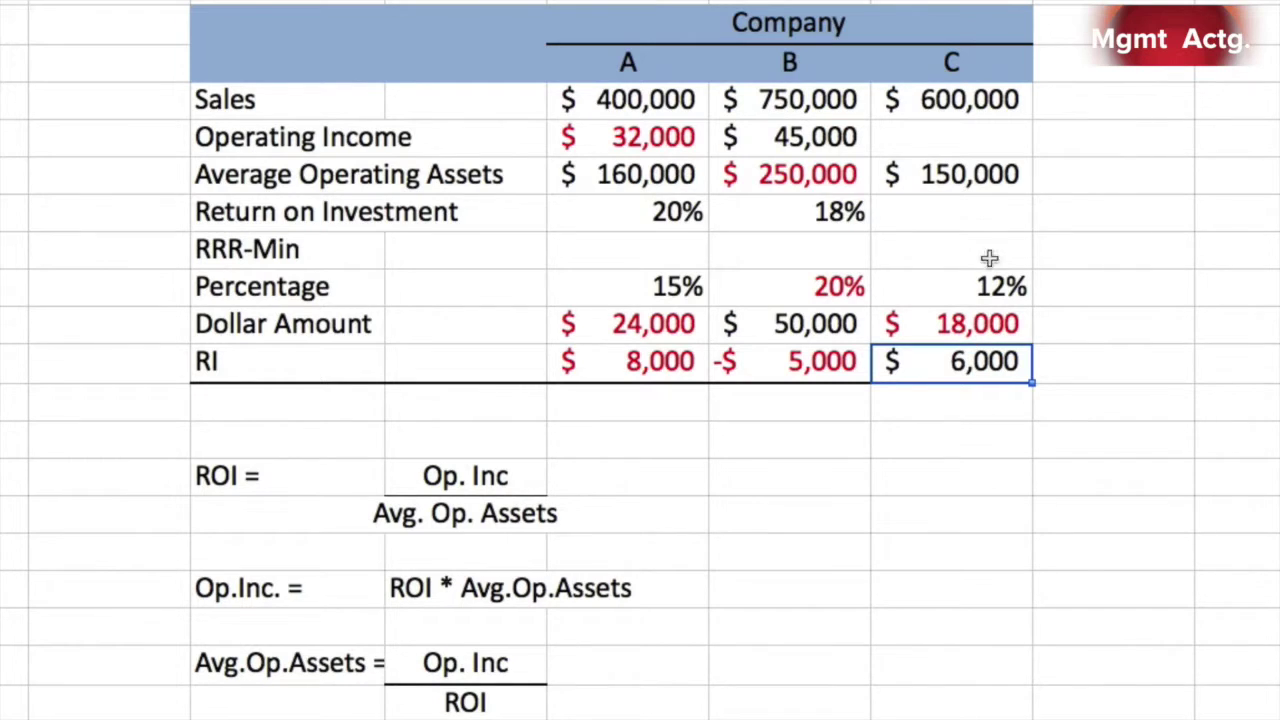
click(975, 136)
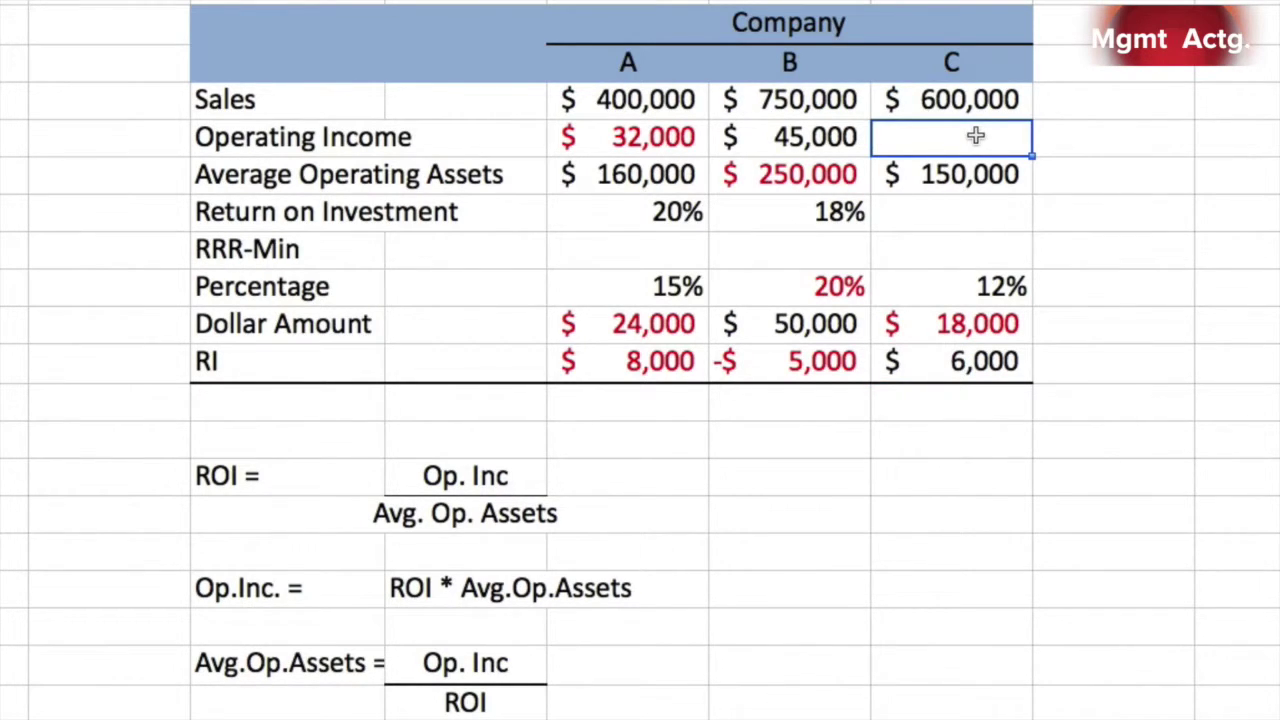
text(=)
click(975, 323)
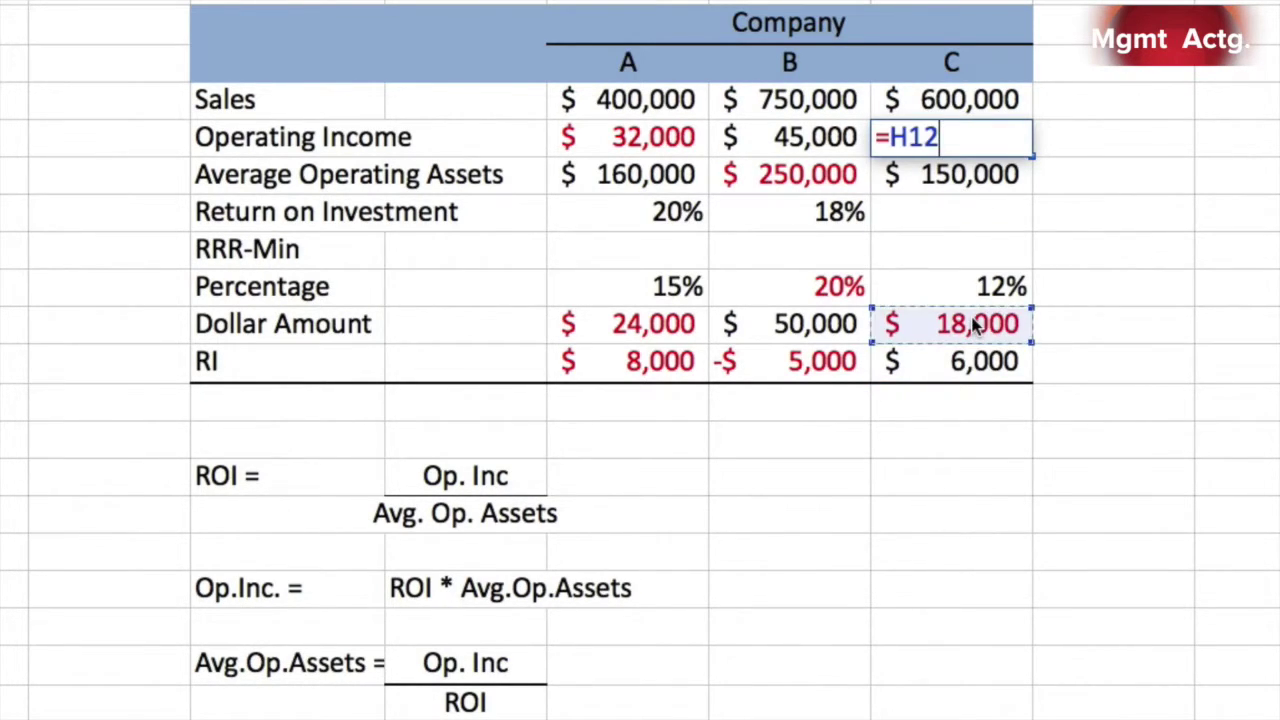
text(+)
click(975, 362)
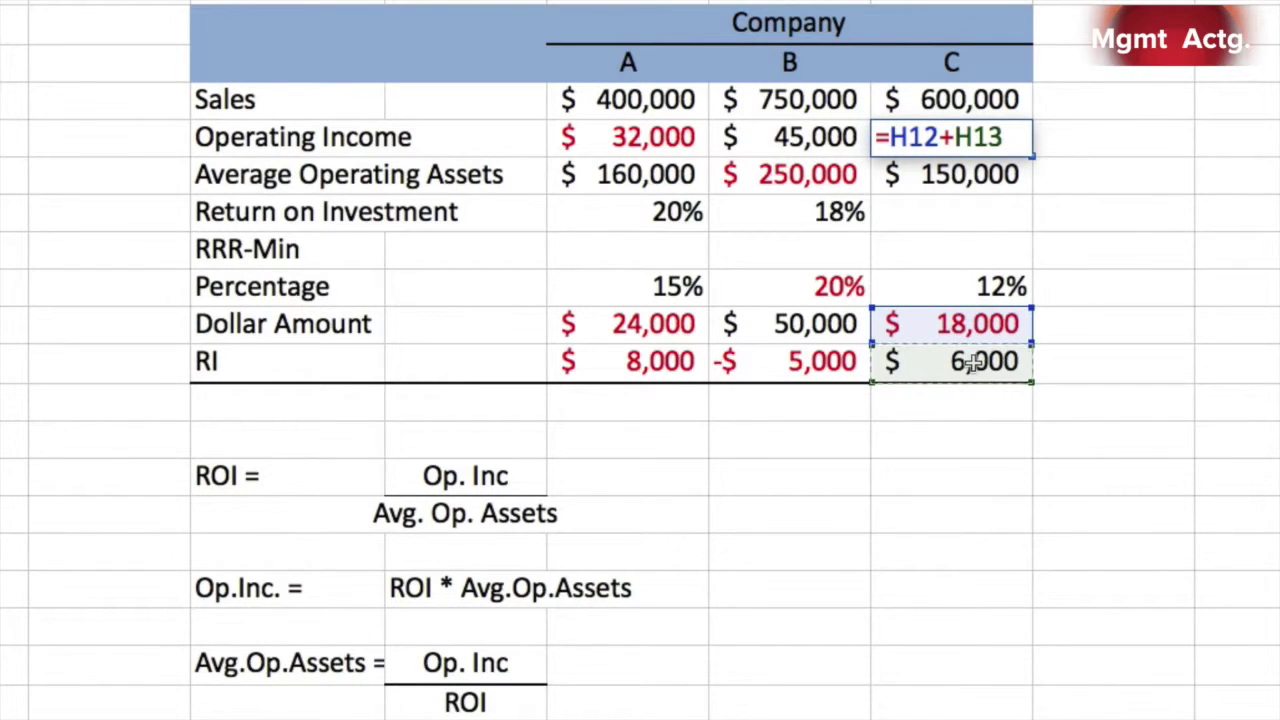
key(Return)
click(995, 137)
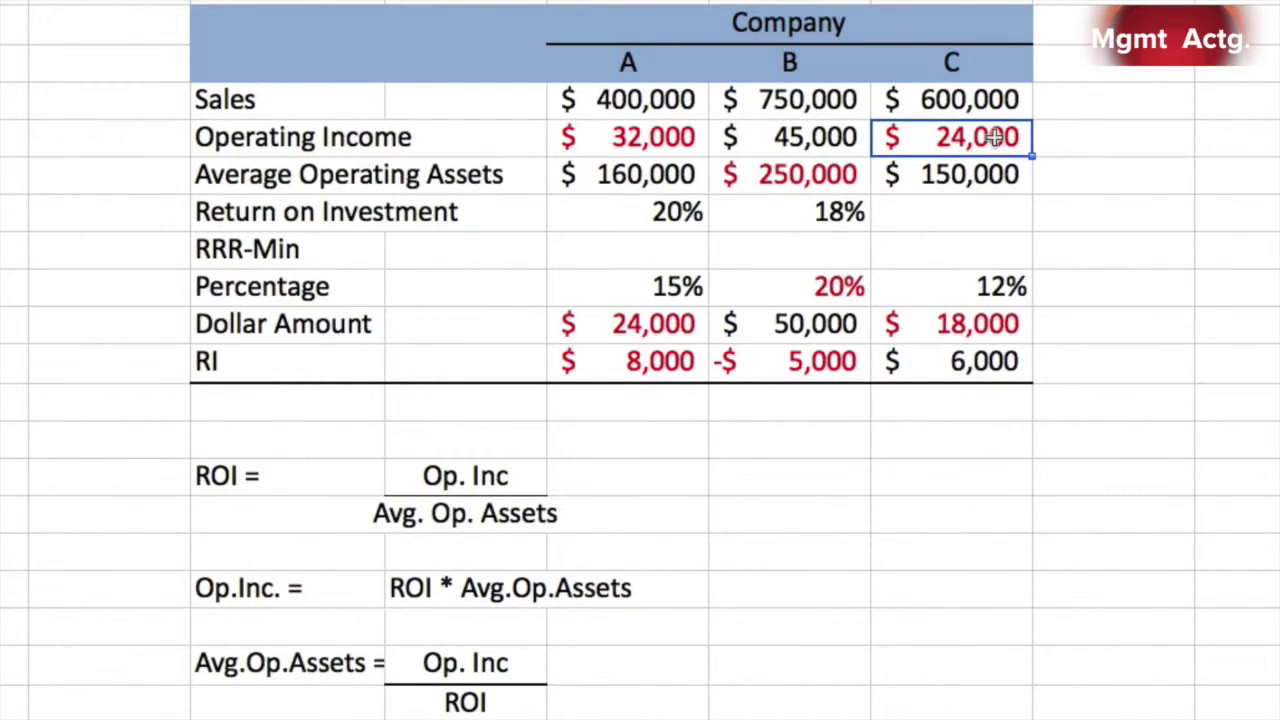
click(980, 322)
click(981, 362)
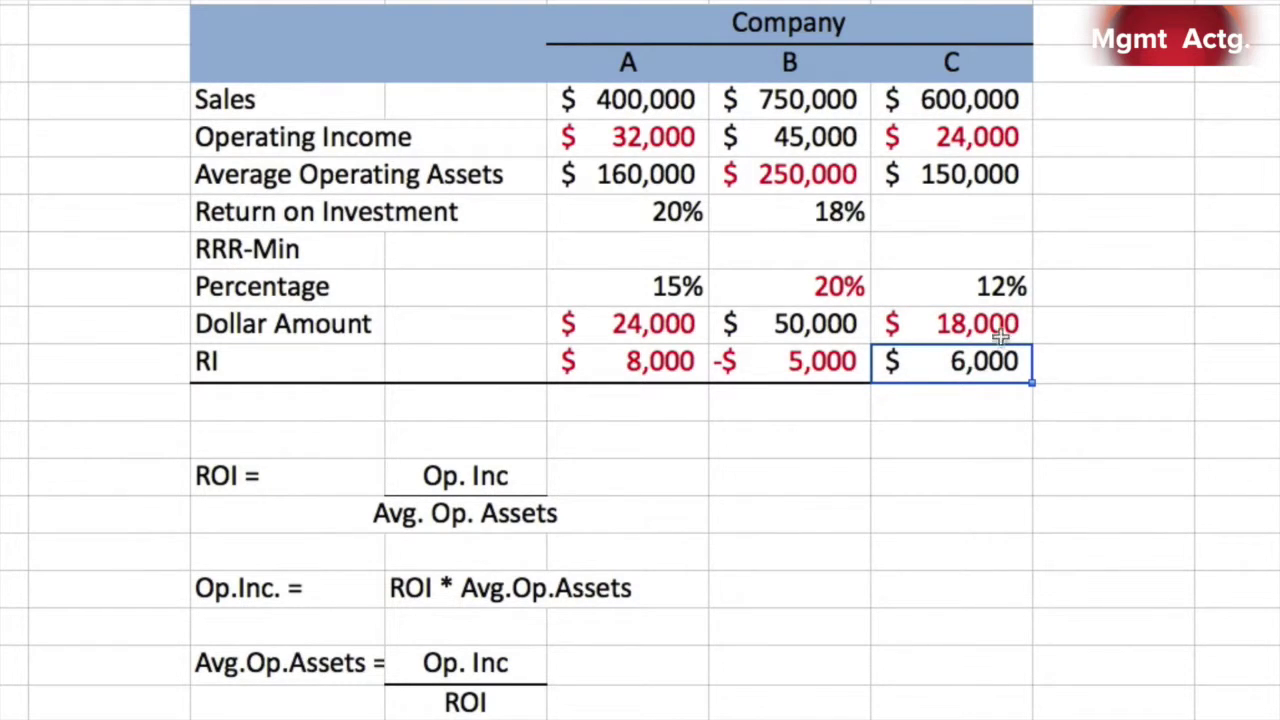
- Calculate Company C's Return on Investment as Operating Income divided by Average Operating Assets, using =H7/H8
click(986, 209)
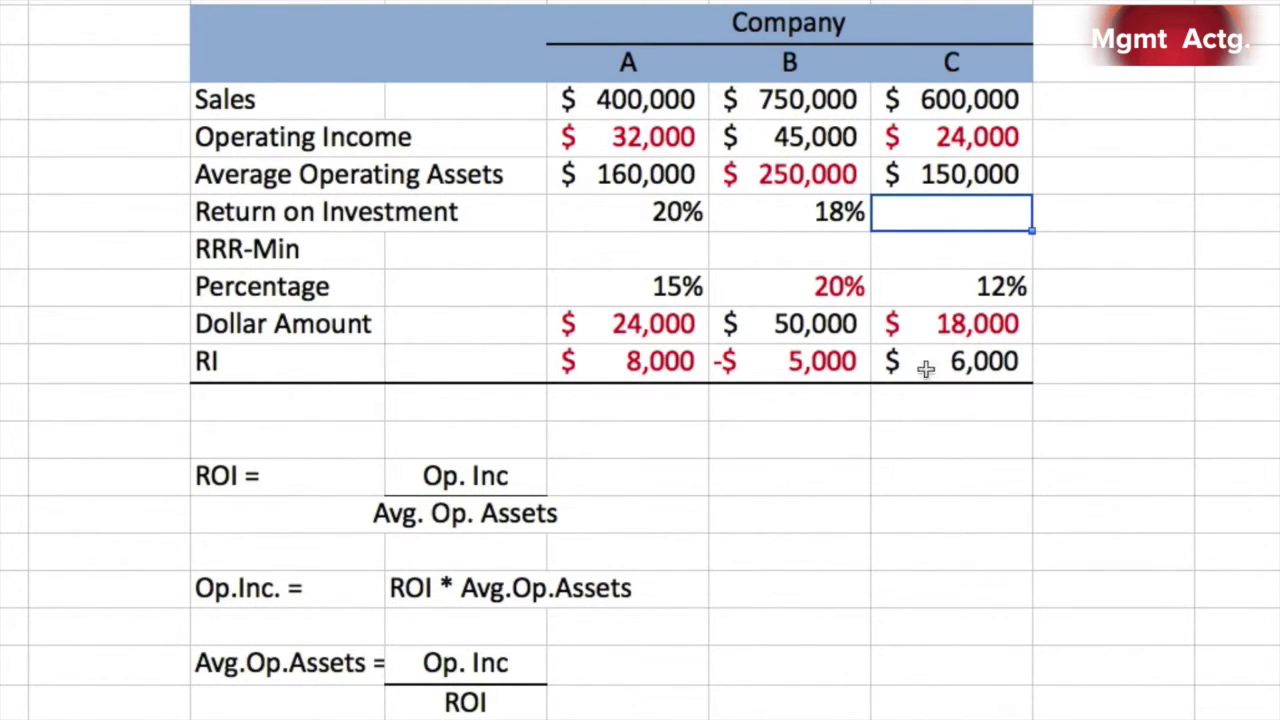
text(=)
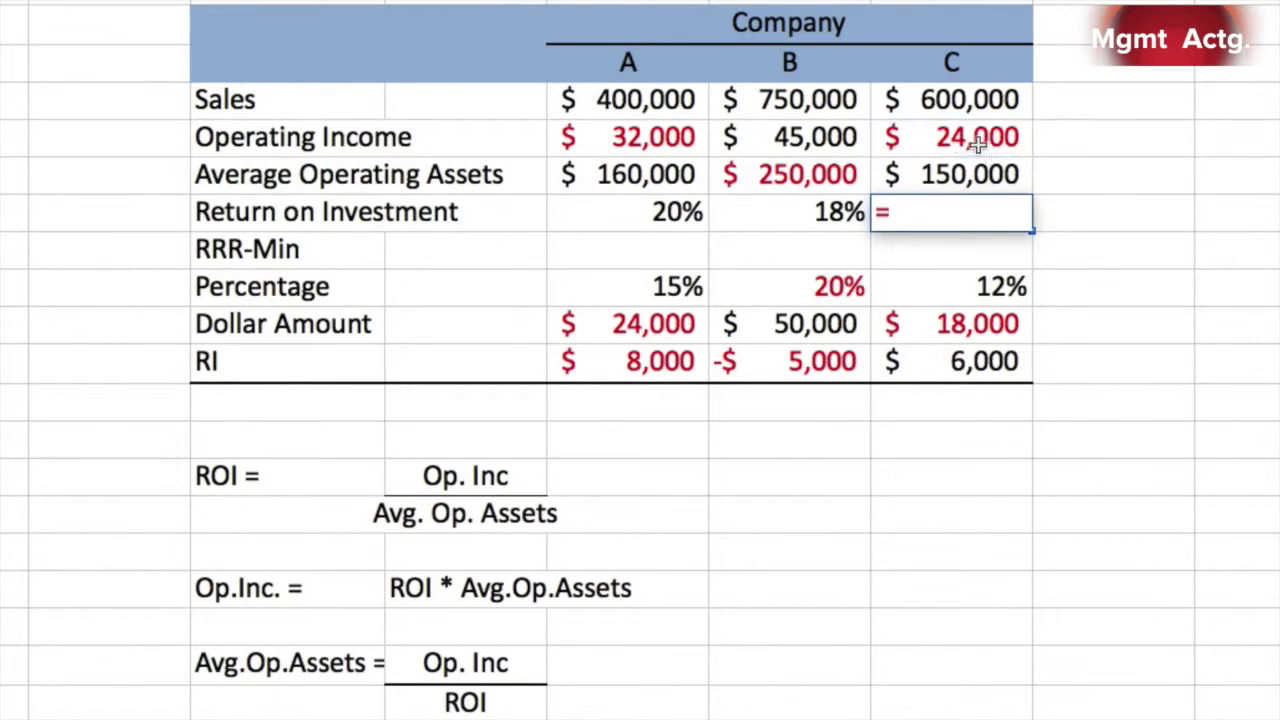
click(982, 148)
text(/)
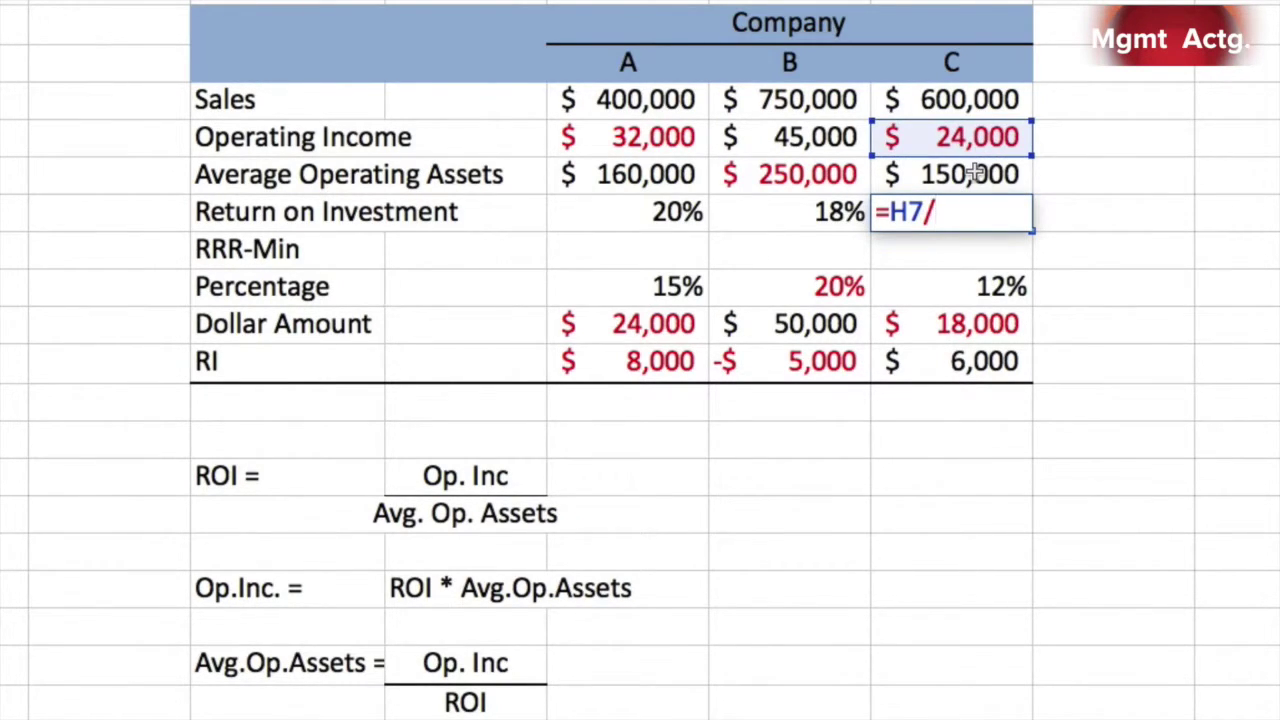
click(975, 175)
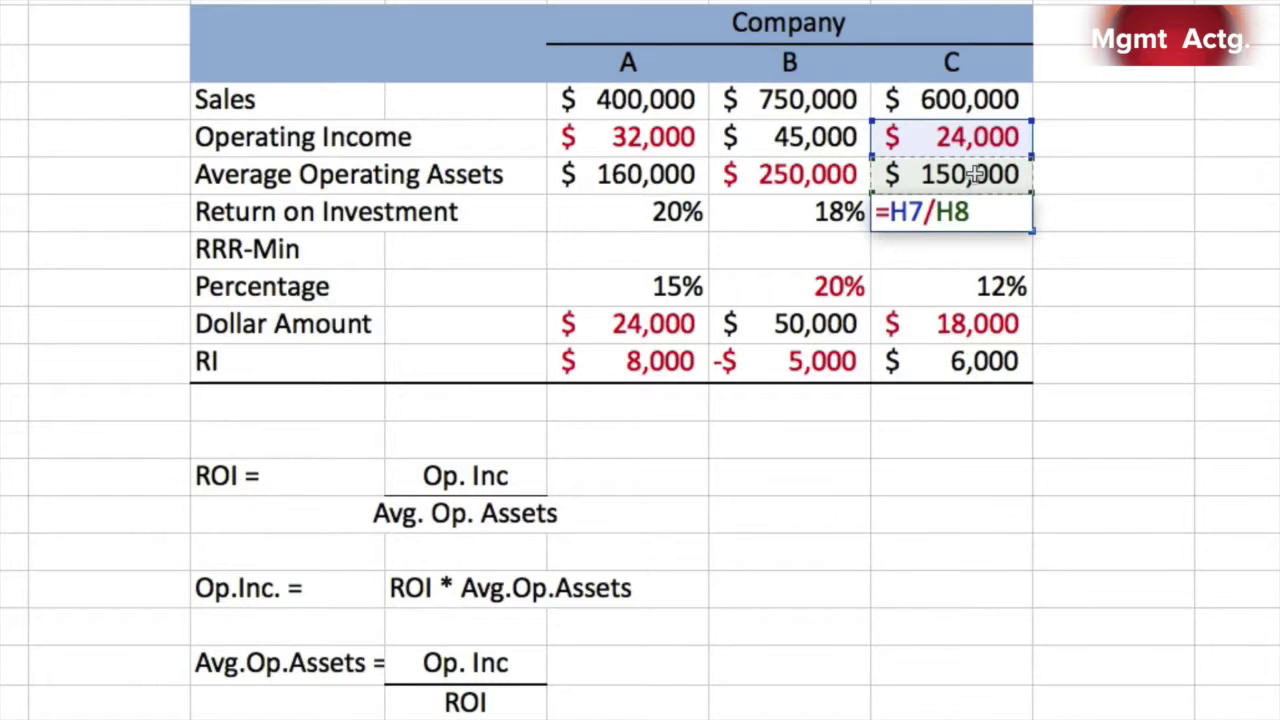
key(Return)
click(984, 218)
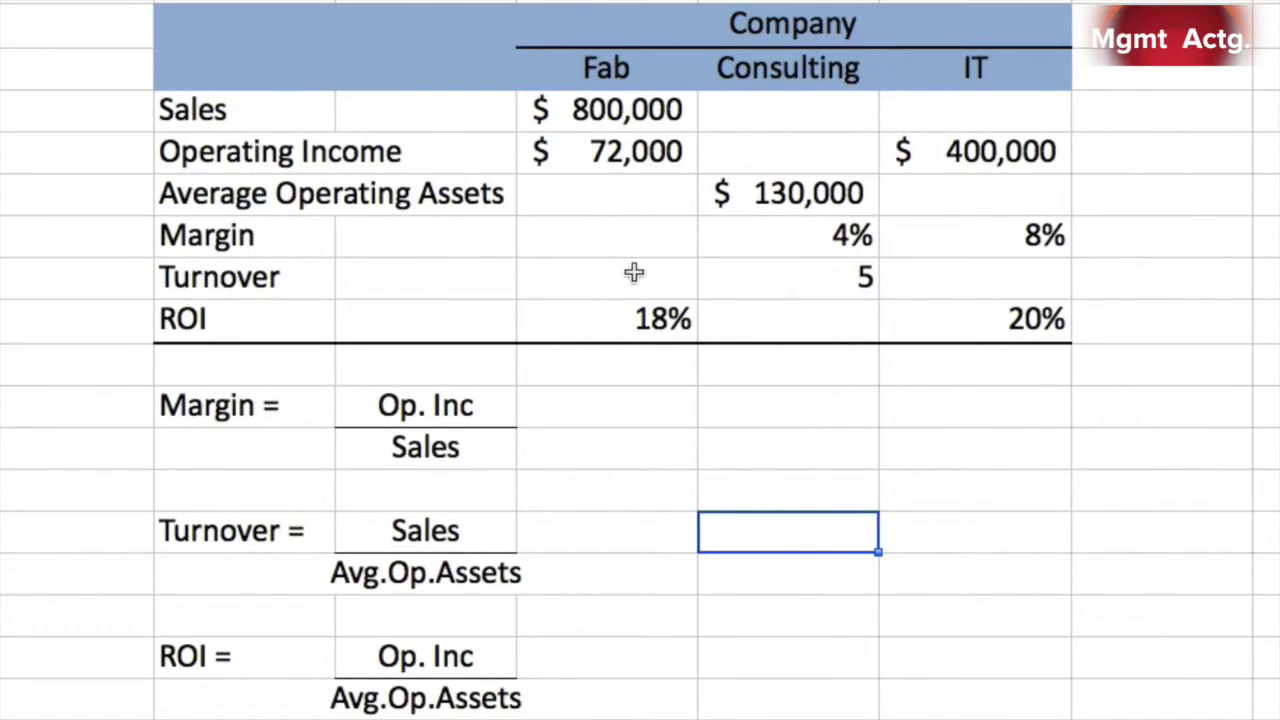
- In the Fab, Consulting and IT table, calculate Fab's Average Operating Assets as Operating Income divided by ROI, using =F7/F11
click(631, 150)
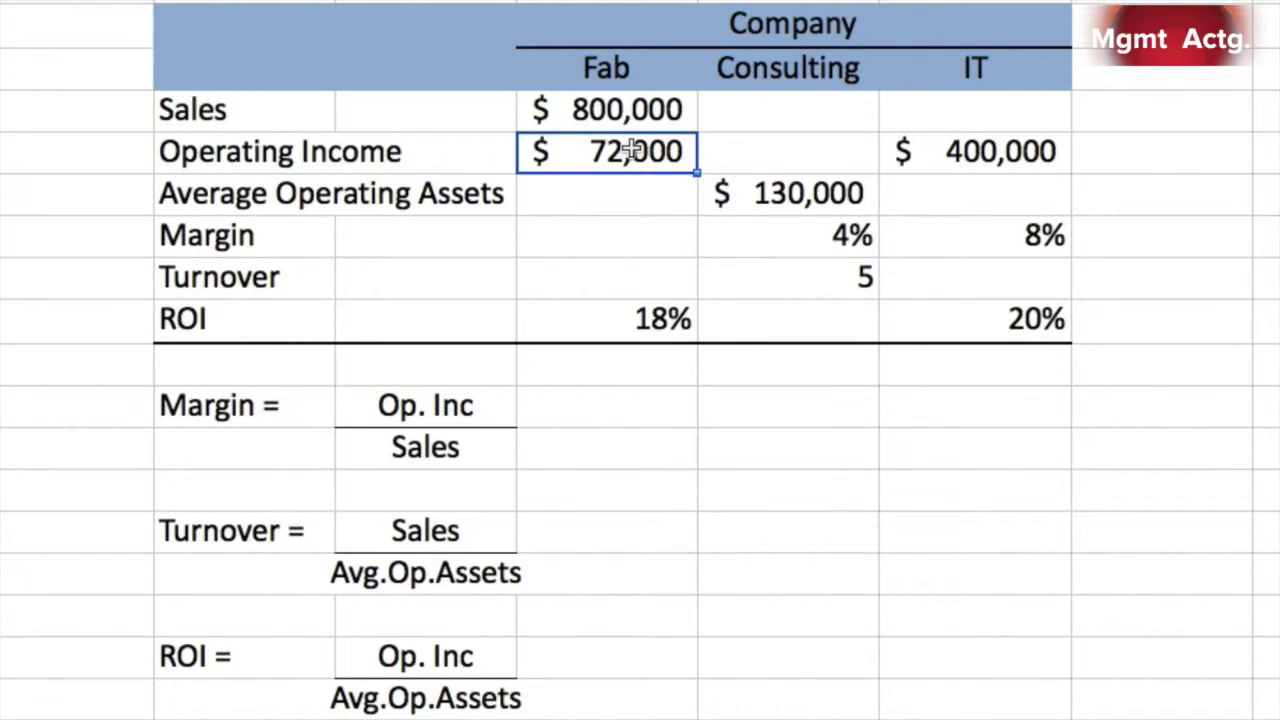
click(626, 323)
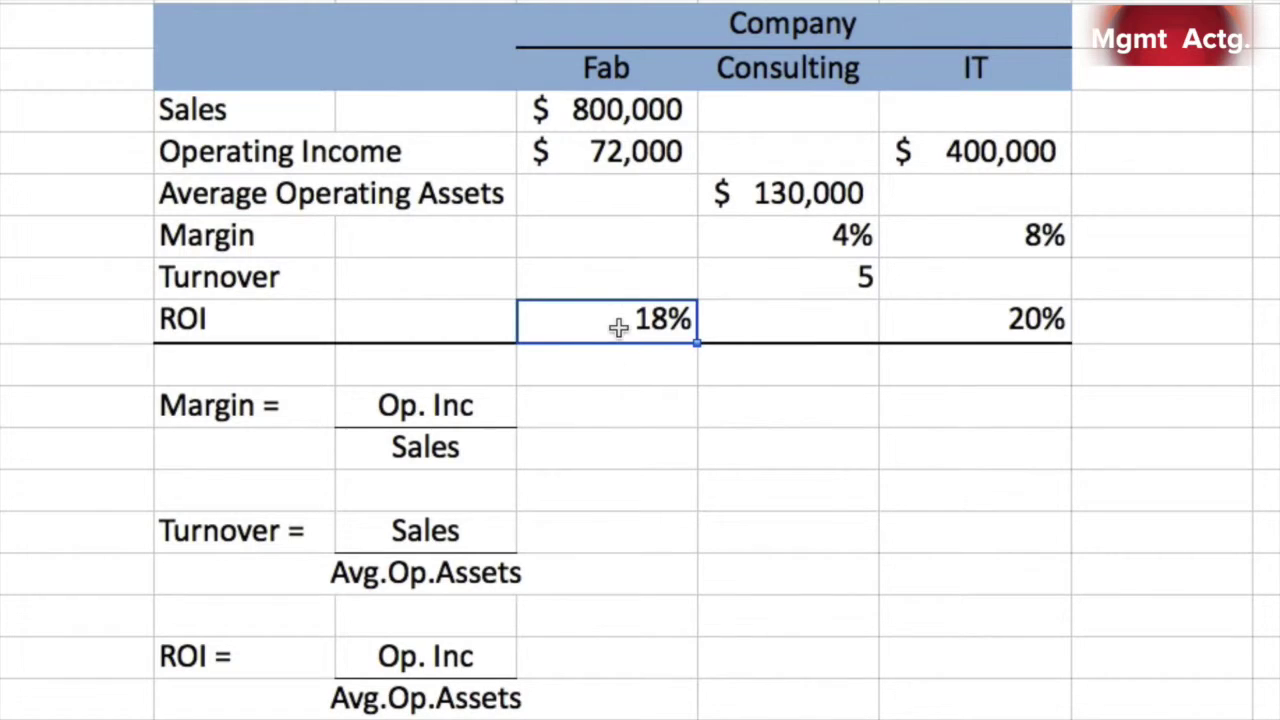
click(614, 198)
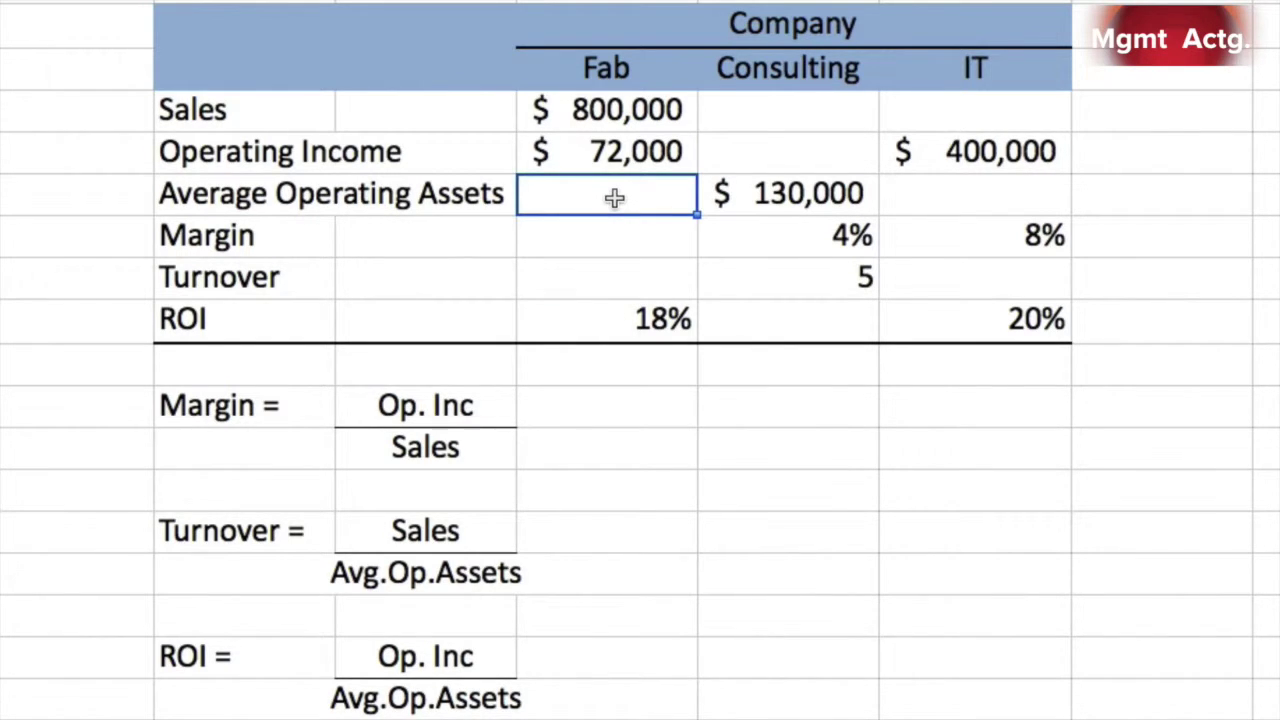
text(=)
click(612, 155)
text(/)
click(610, 319)
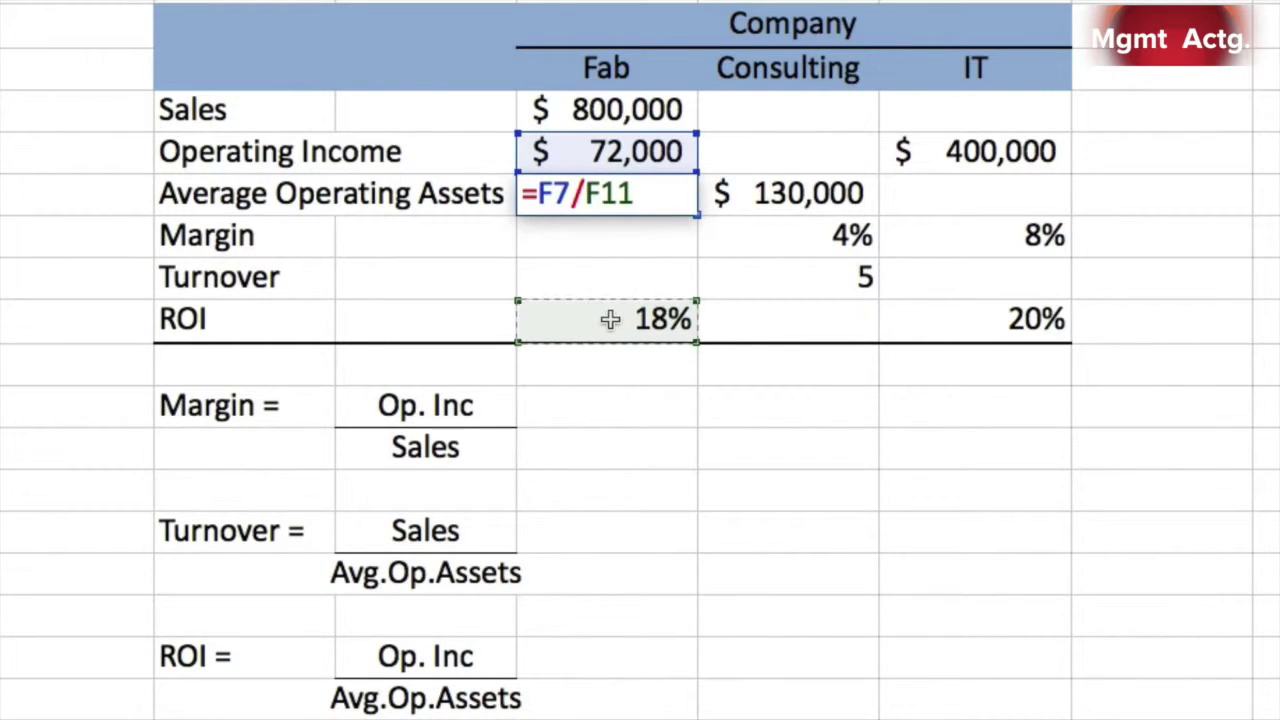
key(Return)
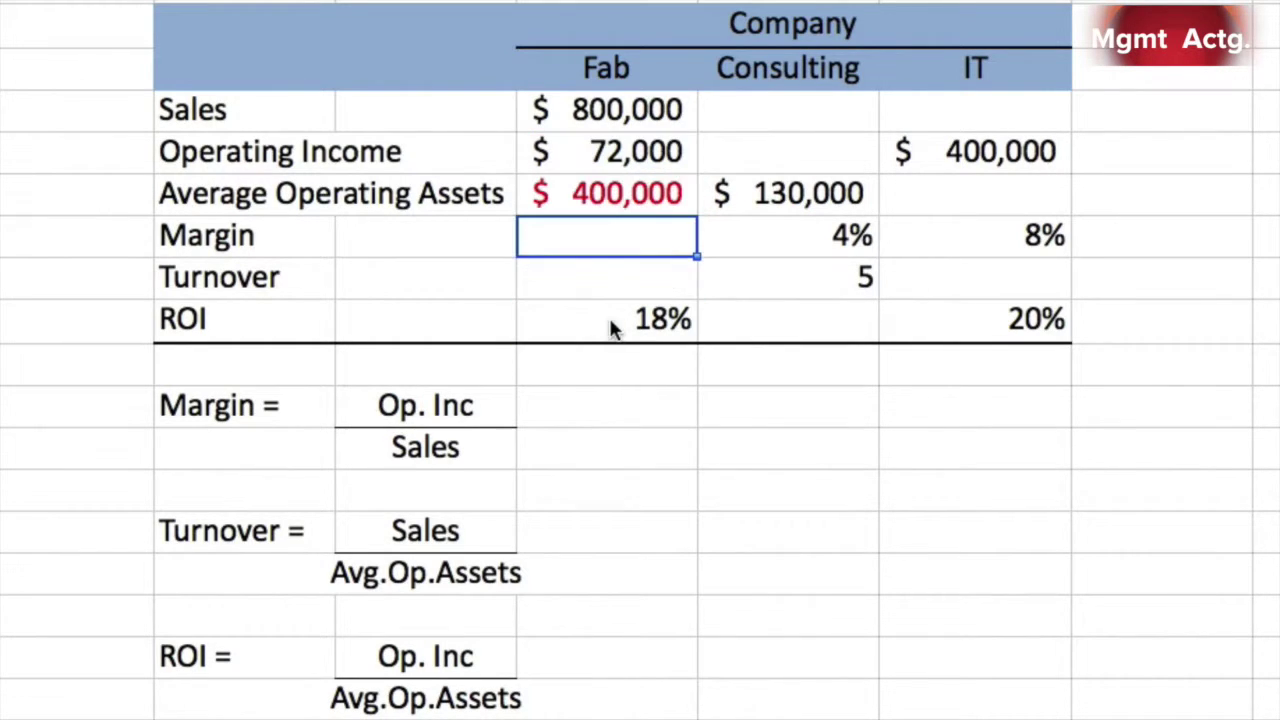
click(643, 198)
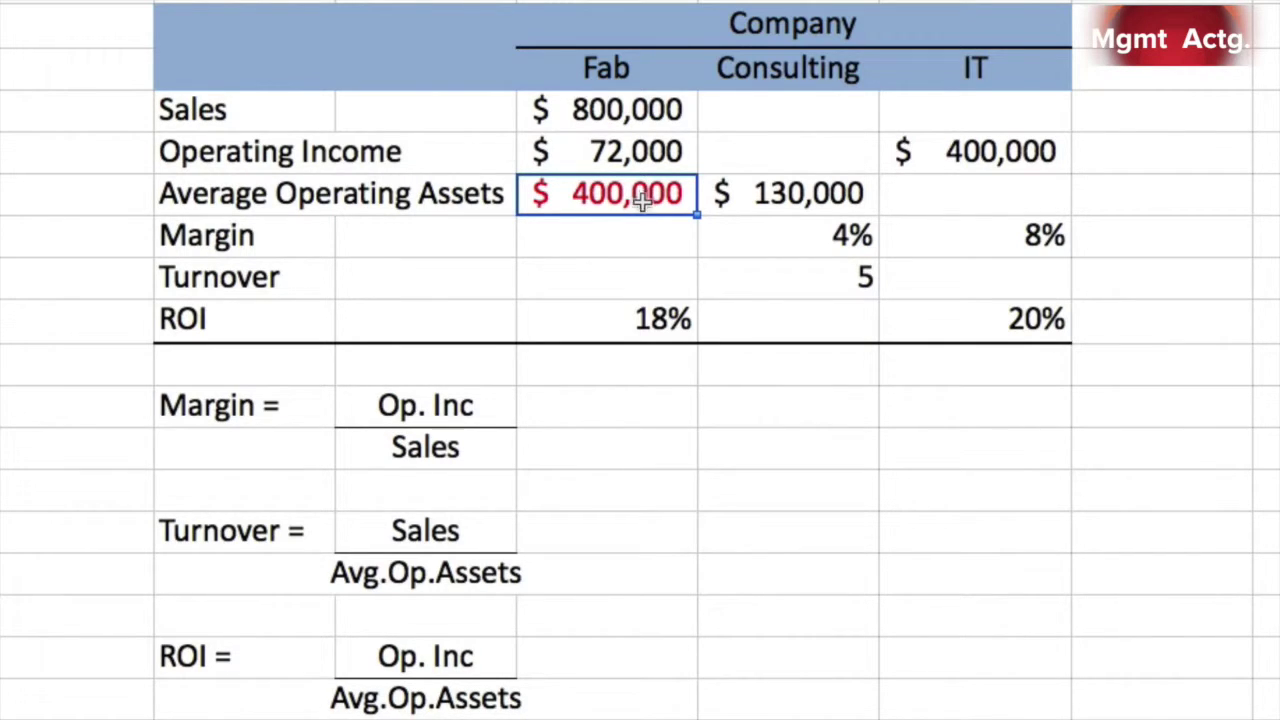
click(634, 151)
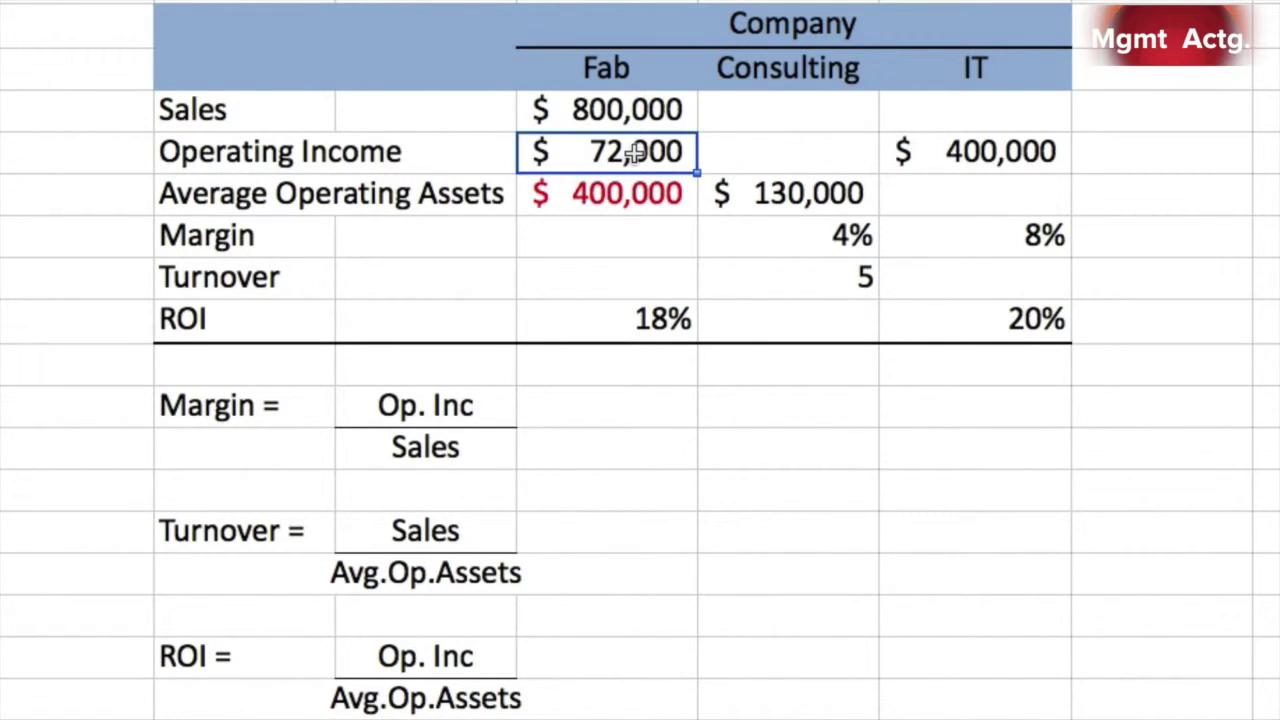
click(630, 192)
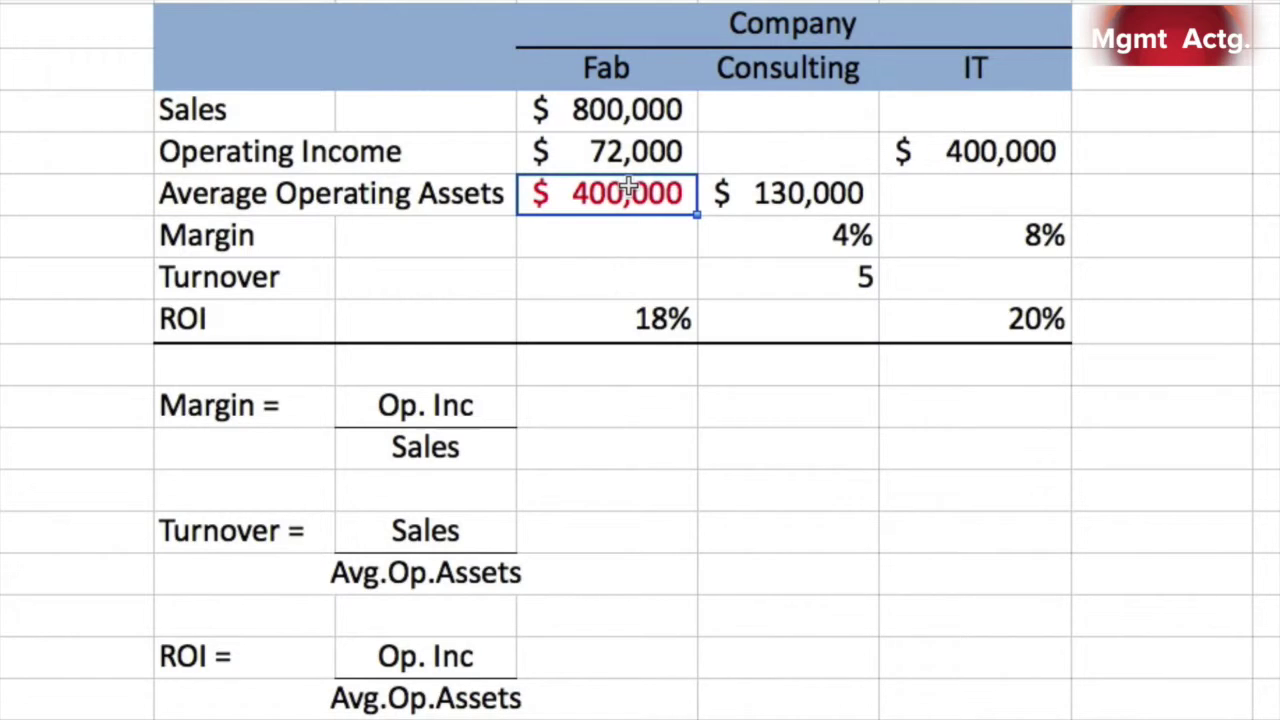
click(628, 314)
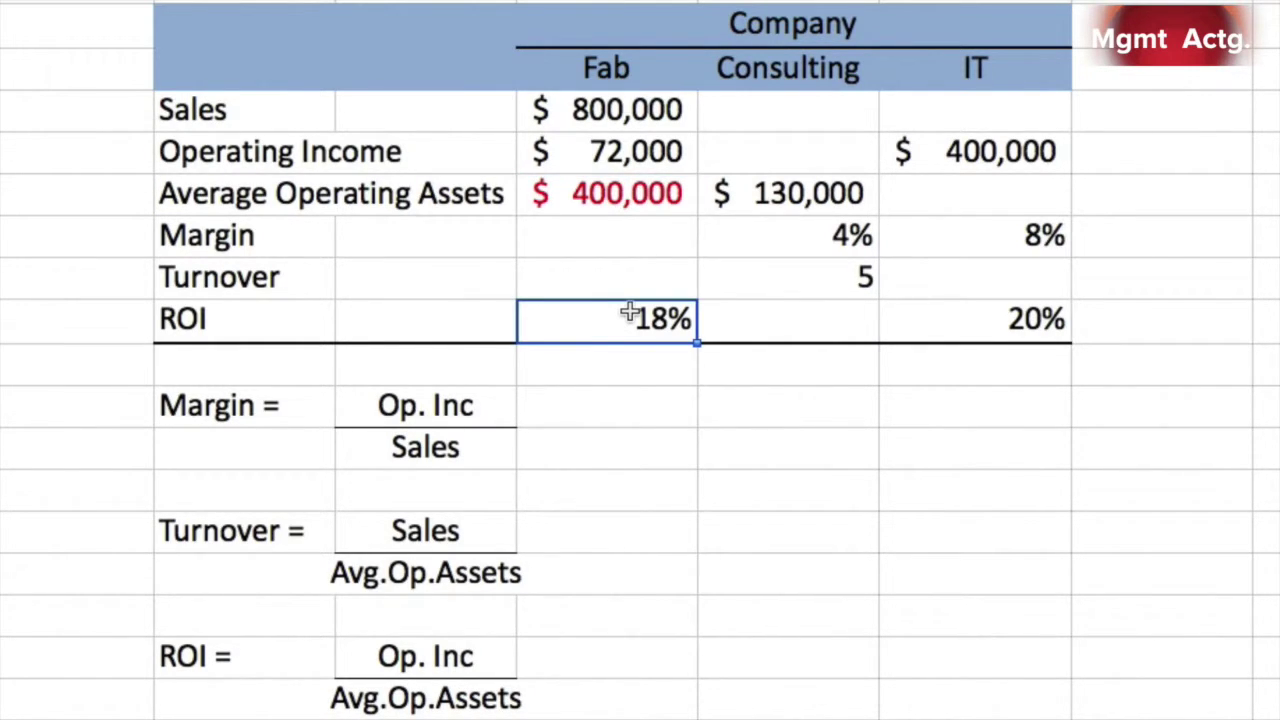
- Calculate Fab's Margin with a formula dividing its Operating Income (F7) by its Sales
click(625, 245)
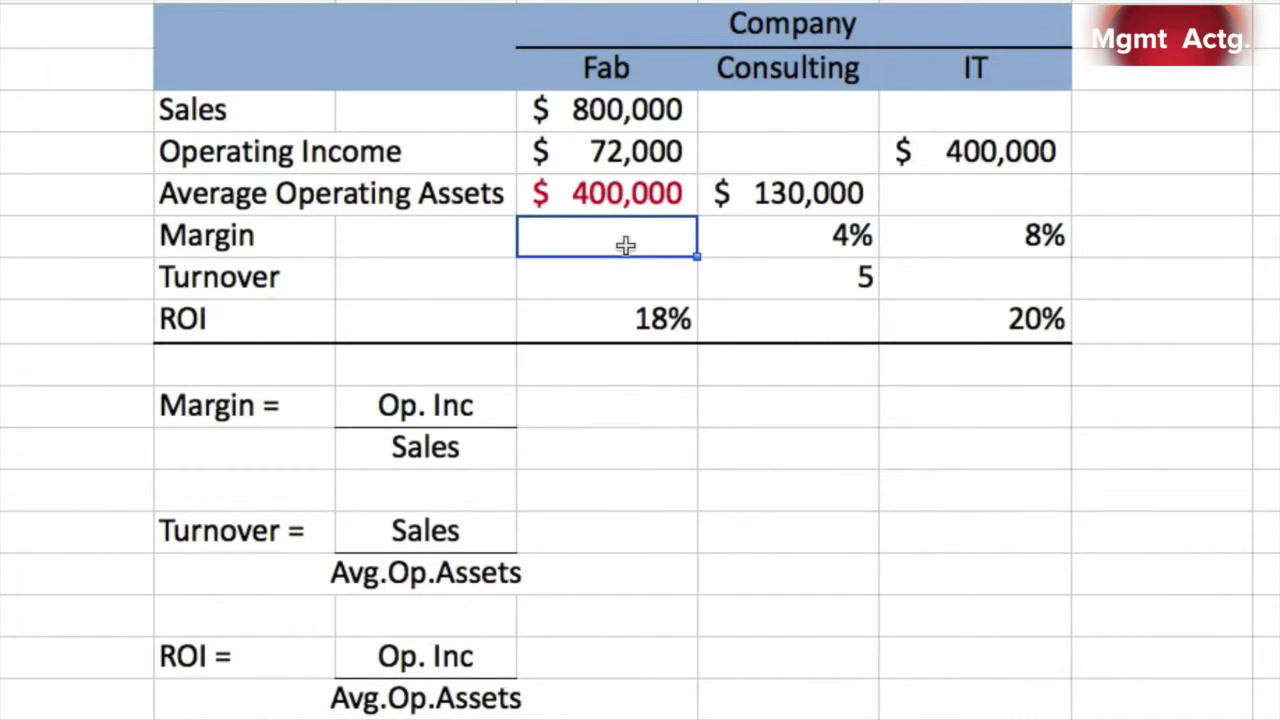
click(622, 279)
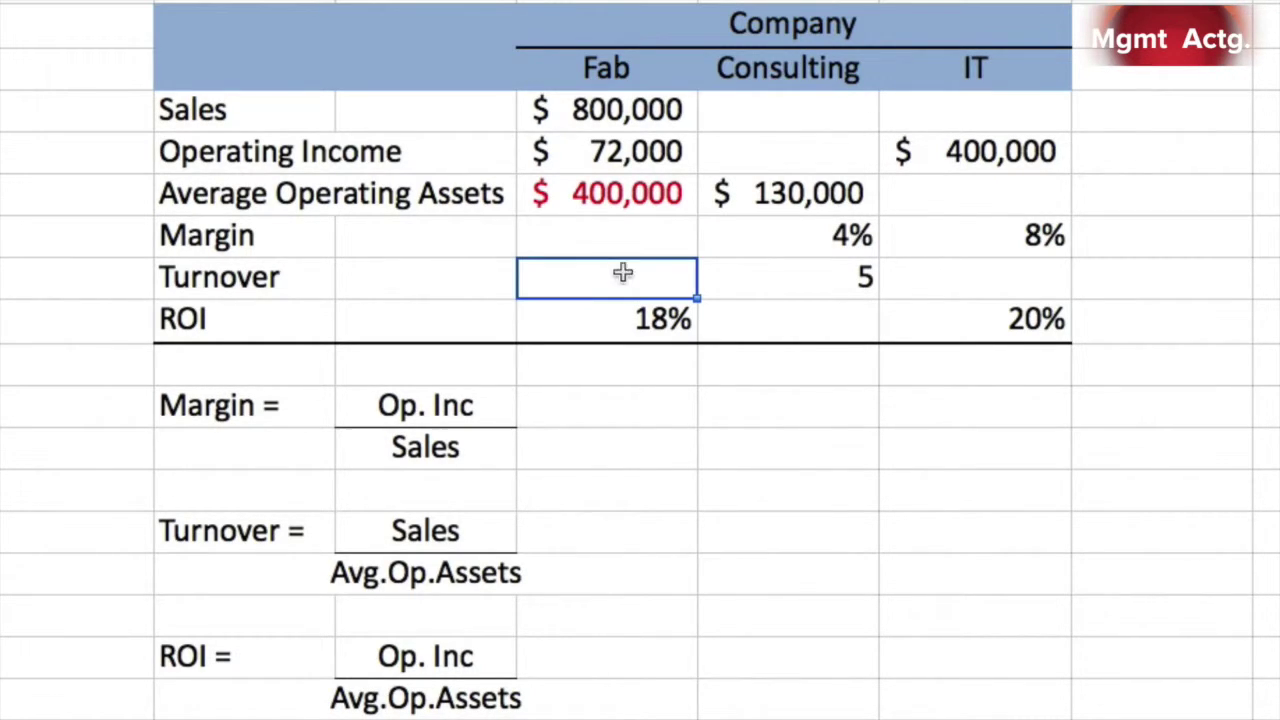
click(620, 240)
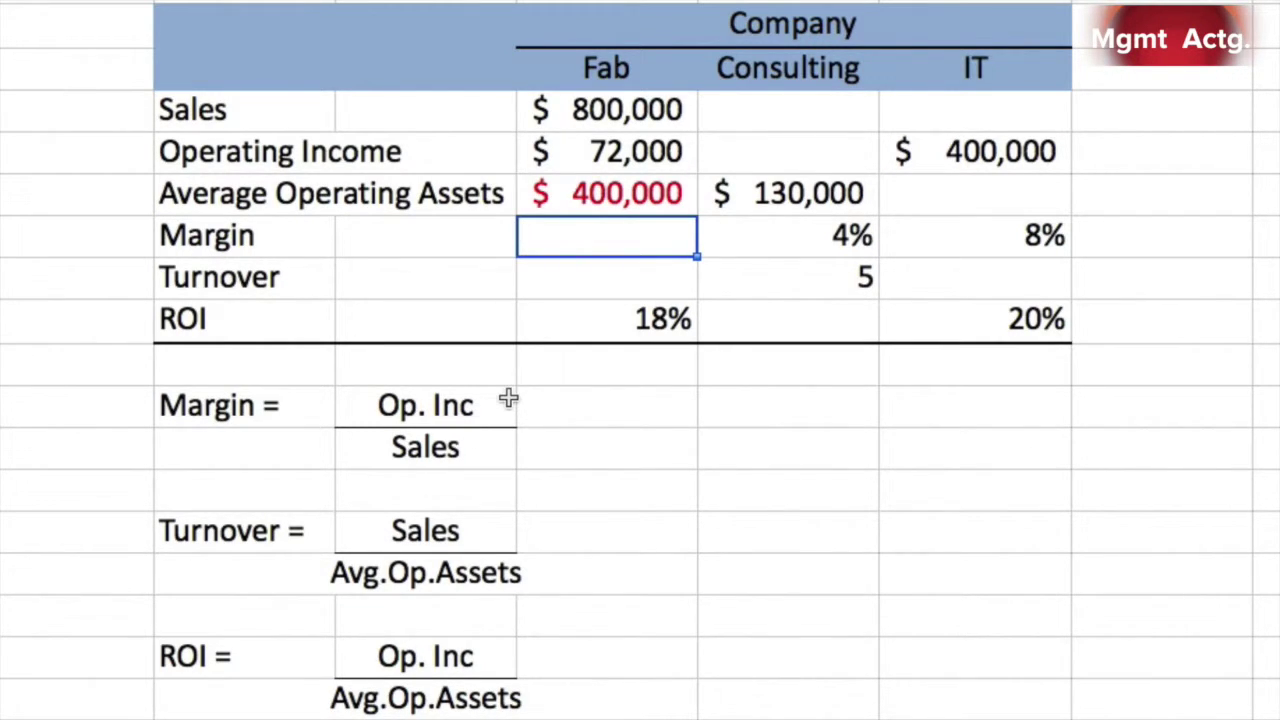
text(=)
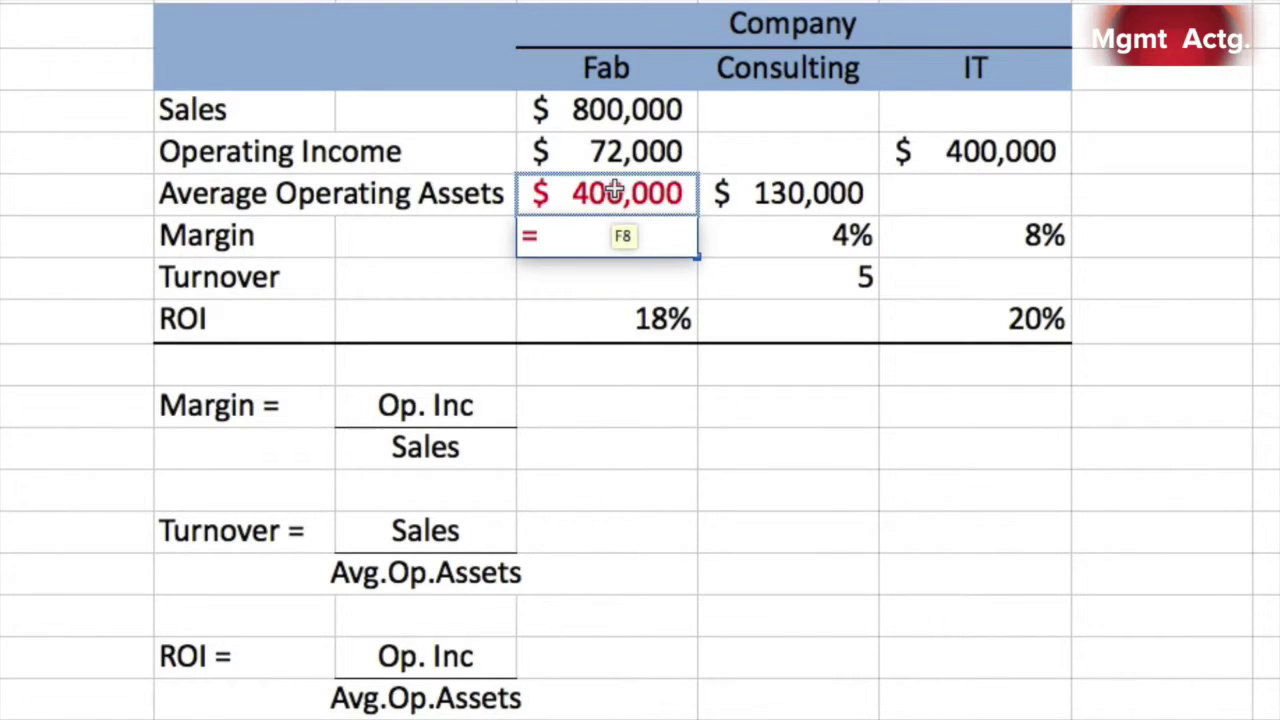
click(618, 172)
text(/)
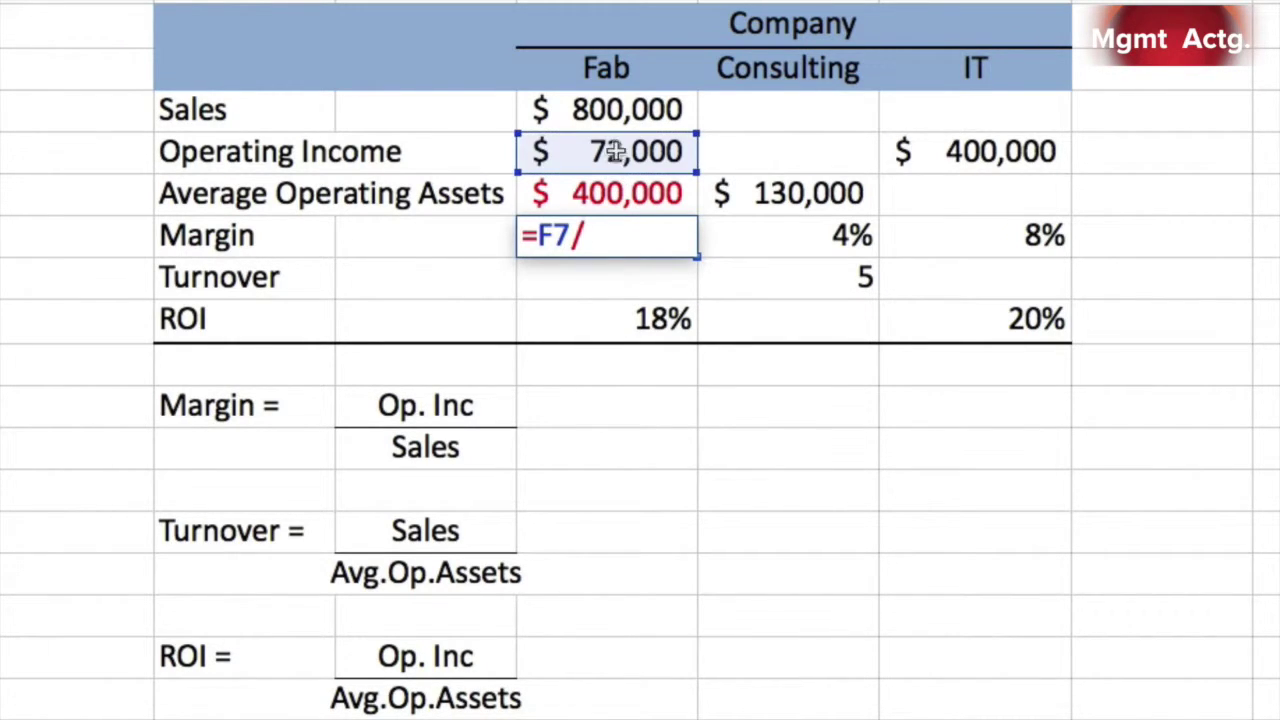
click(620, 117)
key(Return)
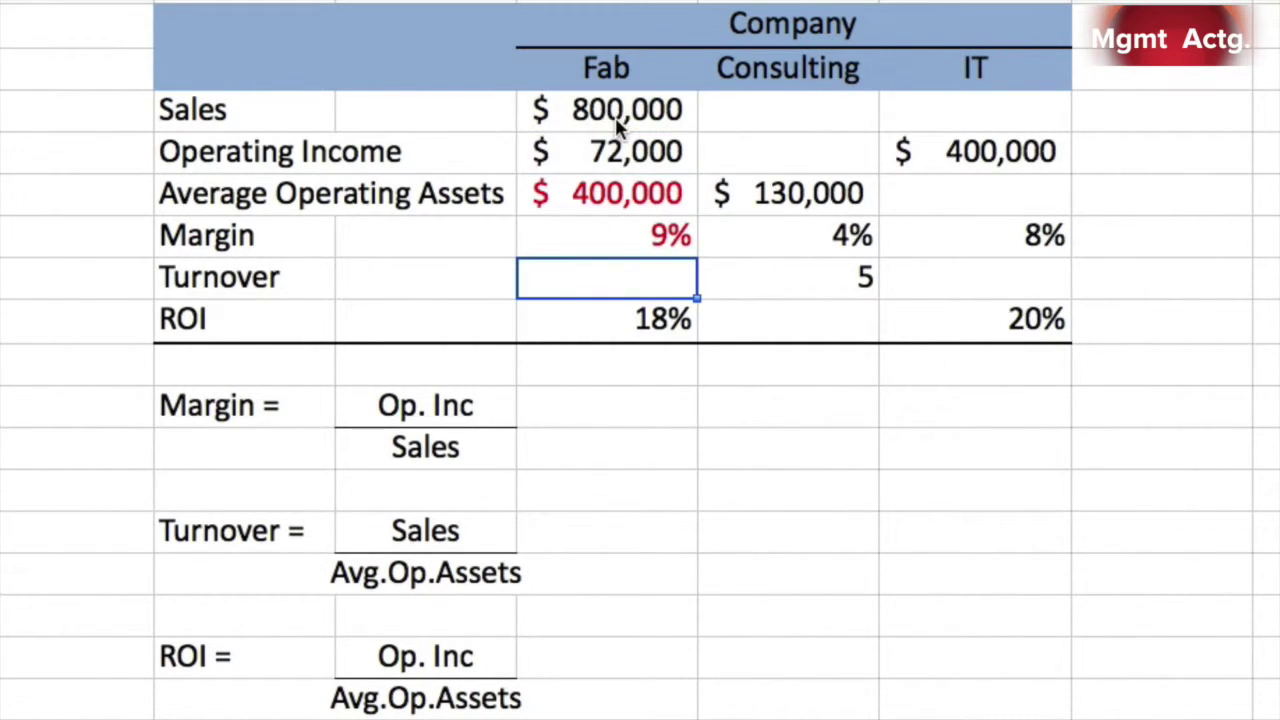
click(610, 242)
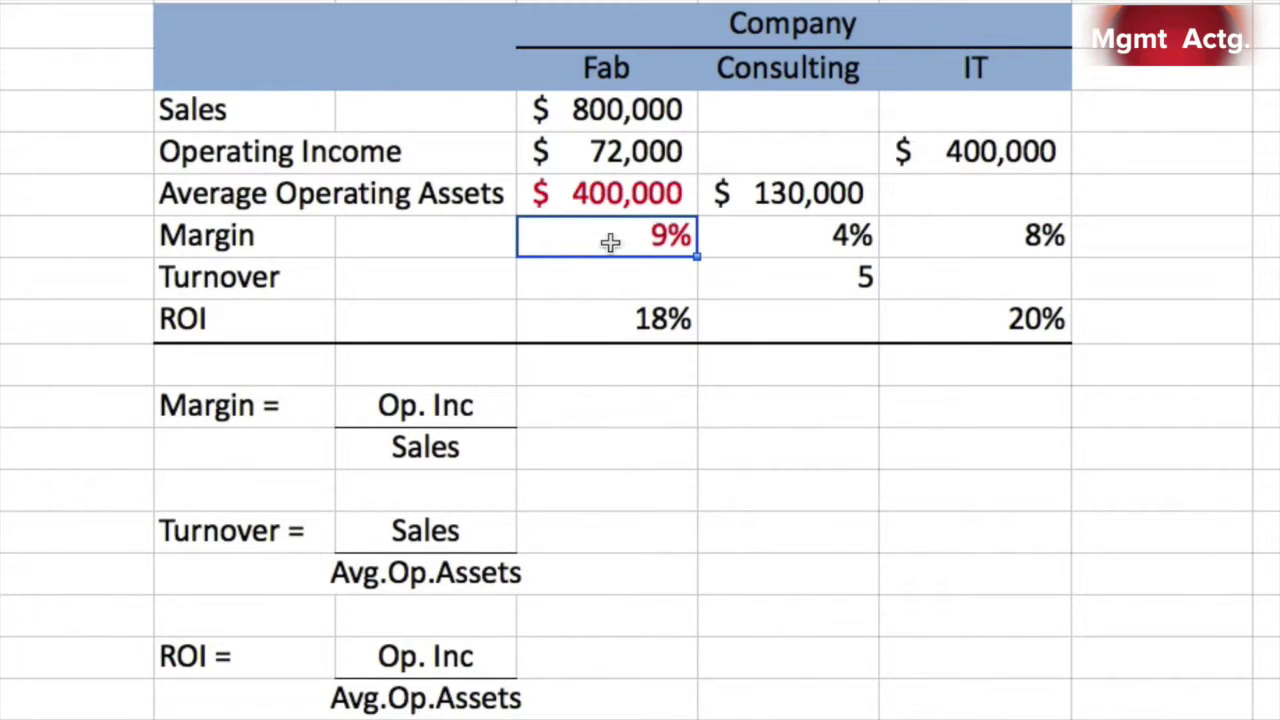
- Enter 2 as Fab's Turnover
click(566, 281)
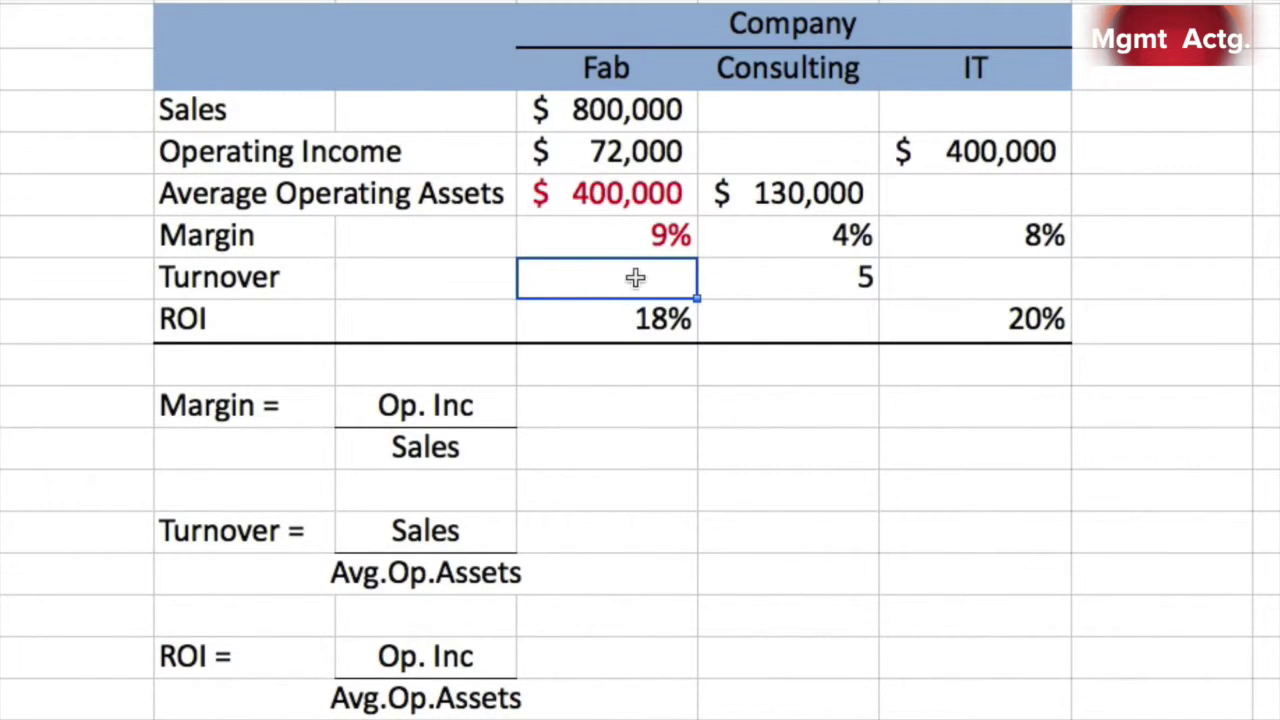
text(2)
key(Return)
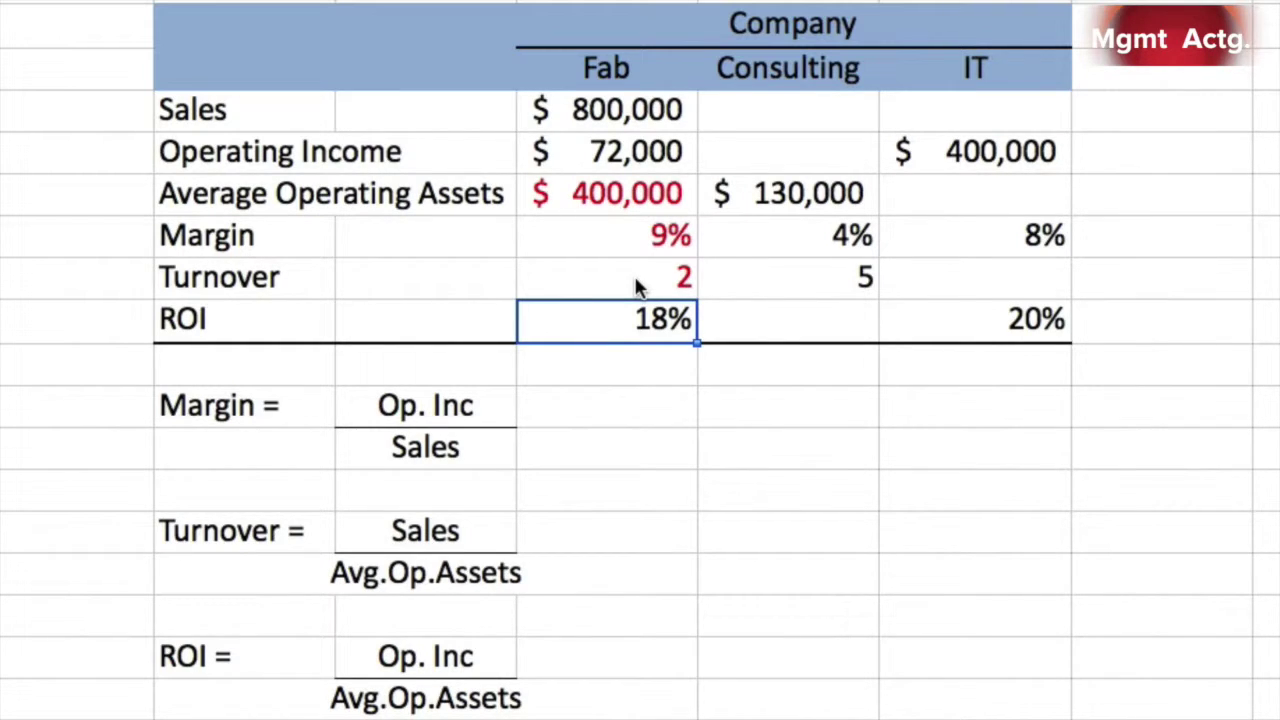
- Calculate Consulting's ROI as its Margin times its Turnover, using =G9*G10
click(800, 246)
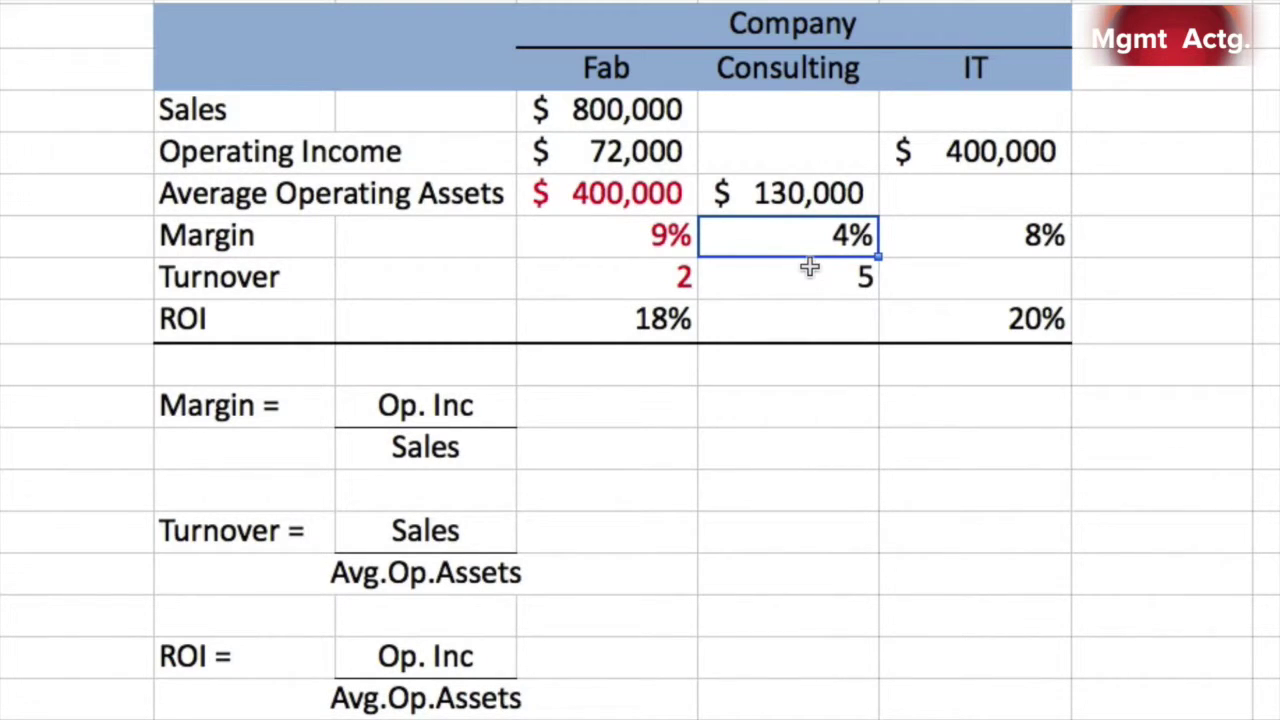
click(810, 308)
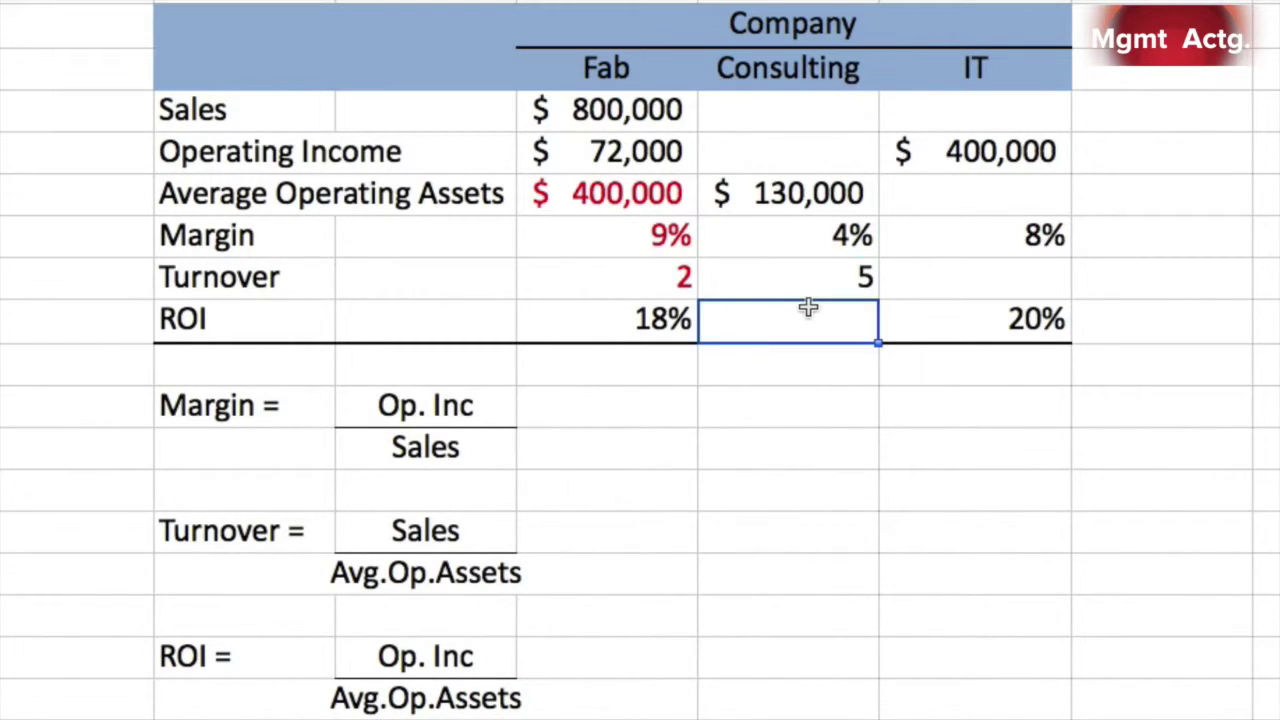
text(=)
click(815, 237)
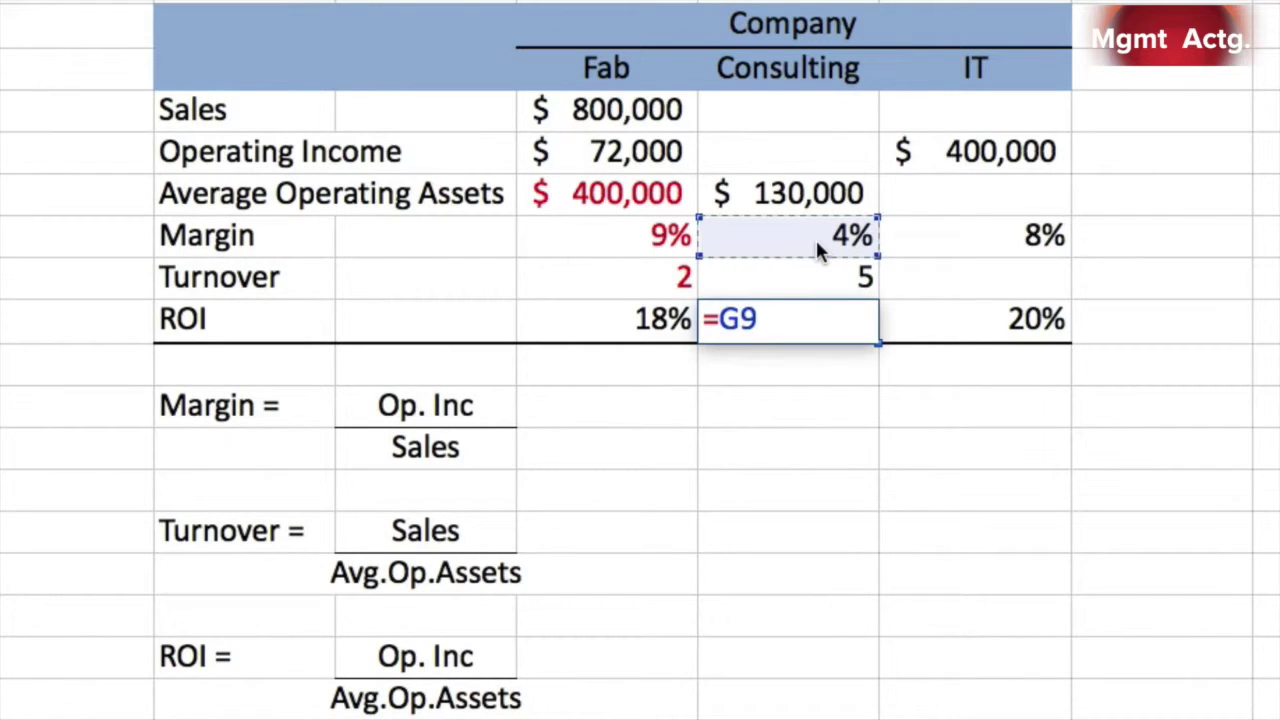
text(*)
click(826, 268)
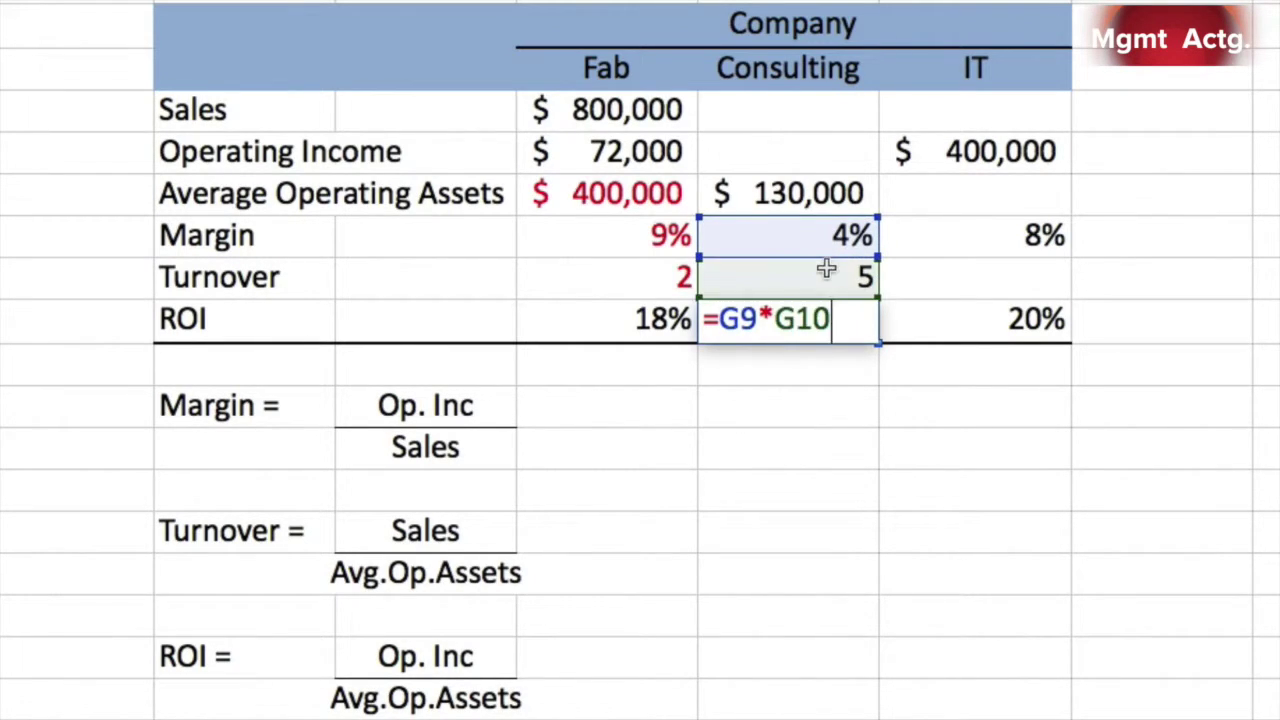
key(Return)
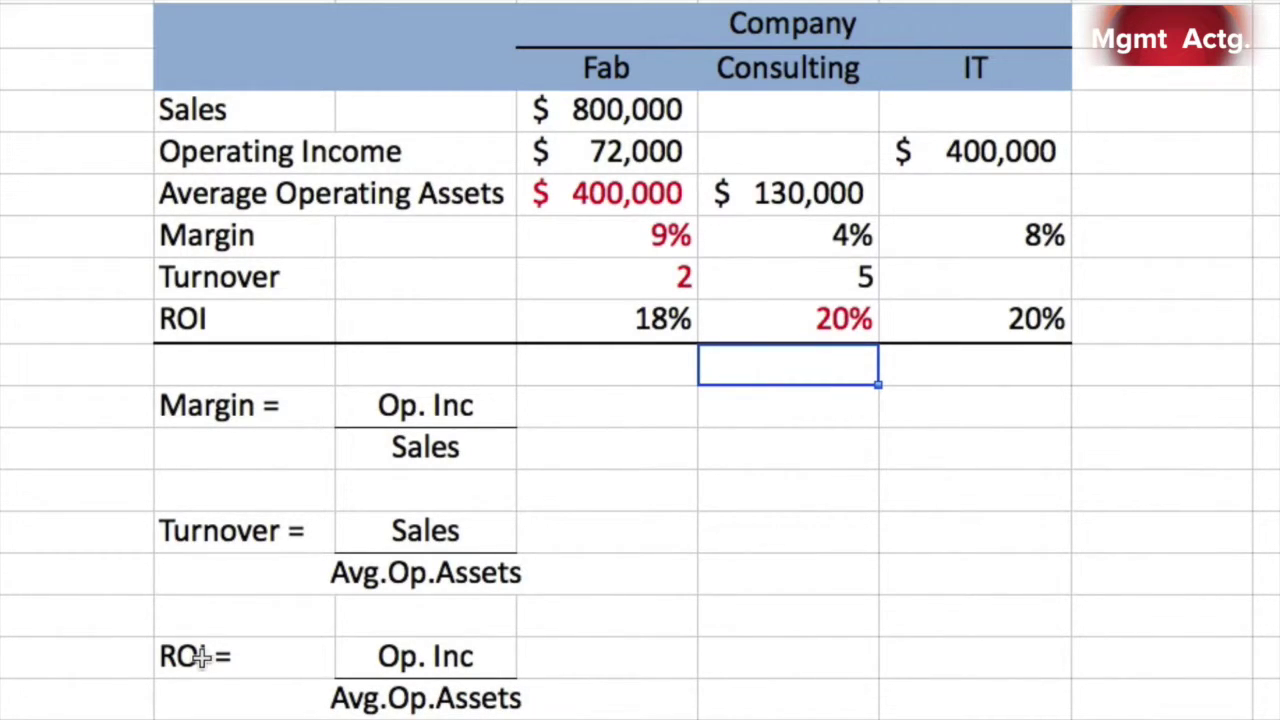
- Calculate Consulting's Operating Income as its Average Operating Assets times its ROI, using =G8*G11
click(835, 155)
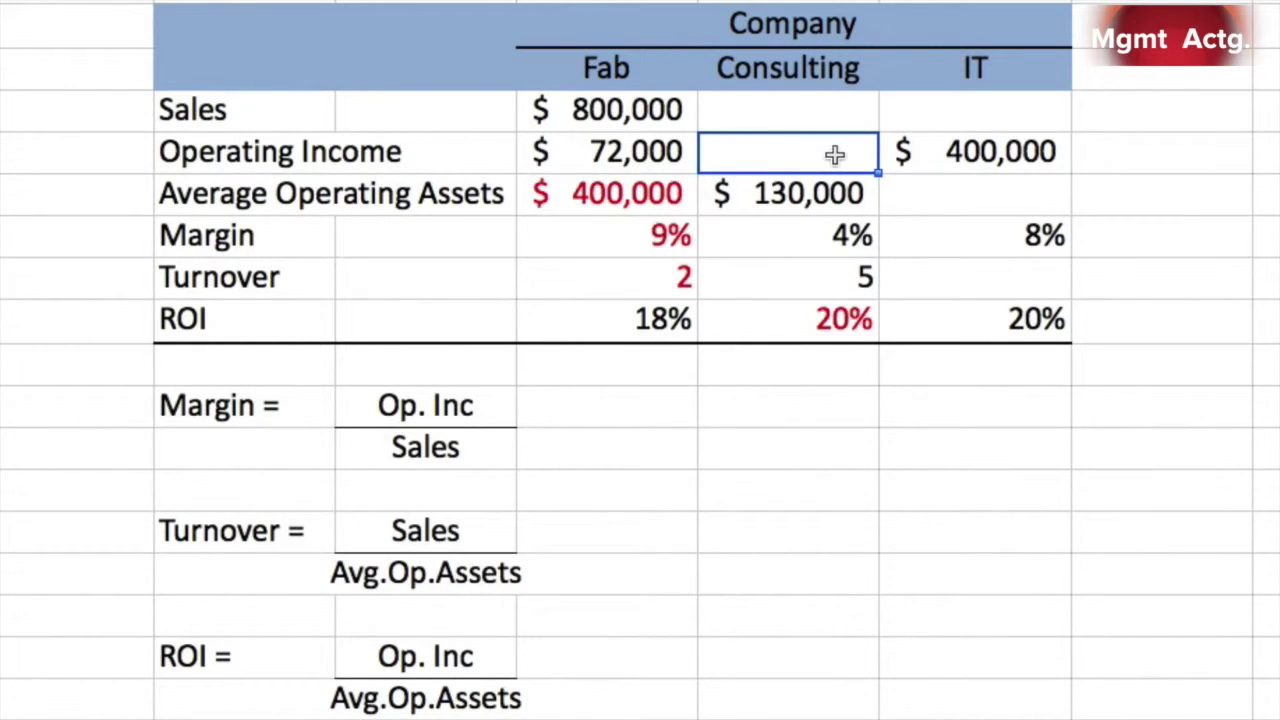
text(=)
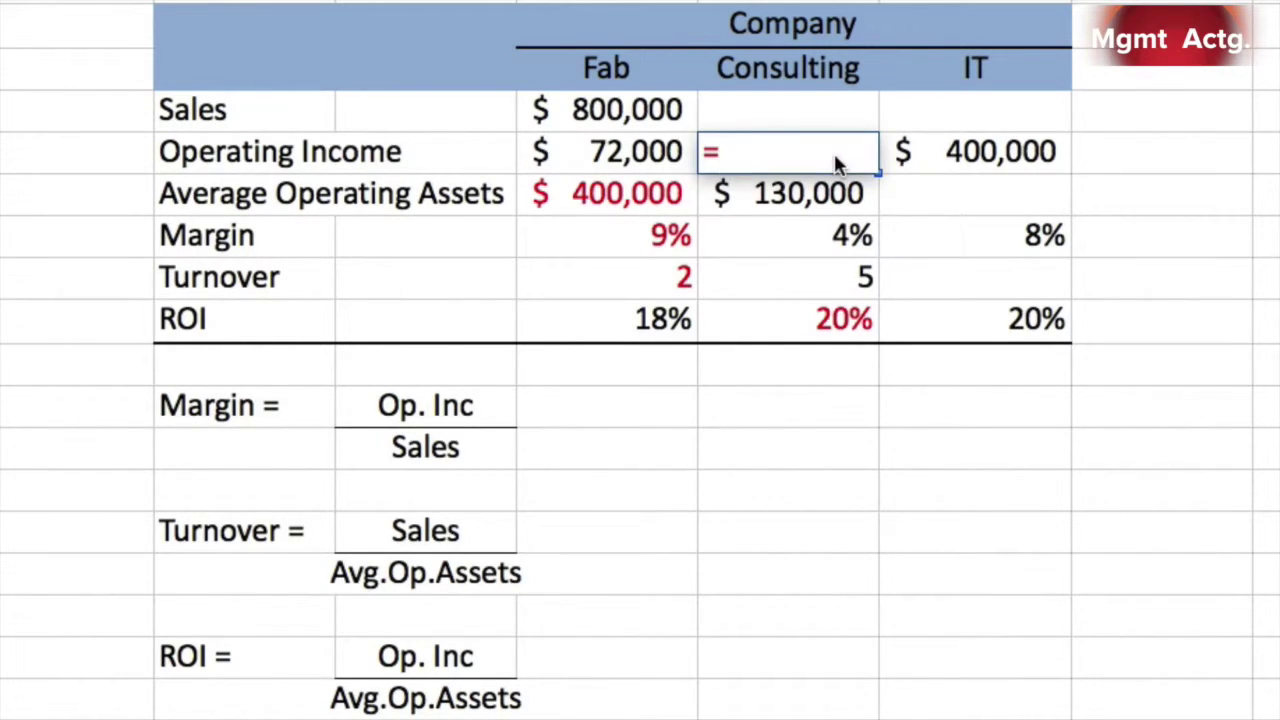
click(827, 198)
text(*)
click(845, 318)
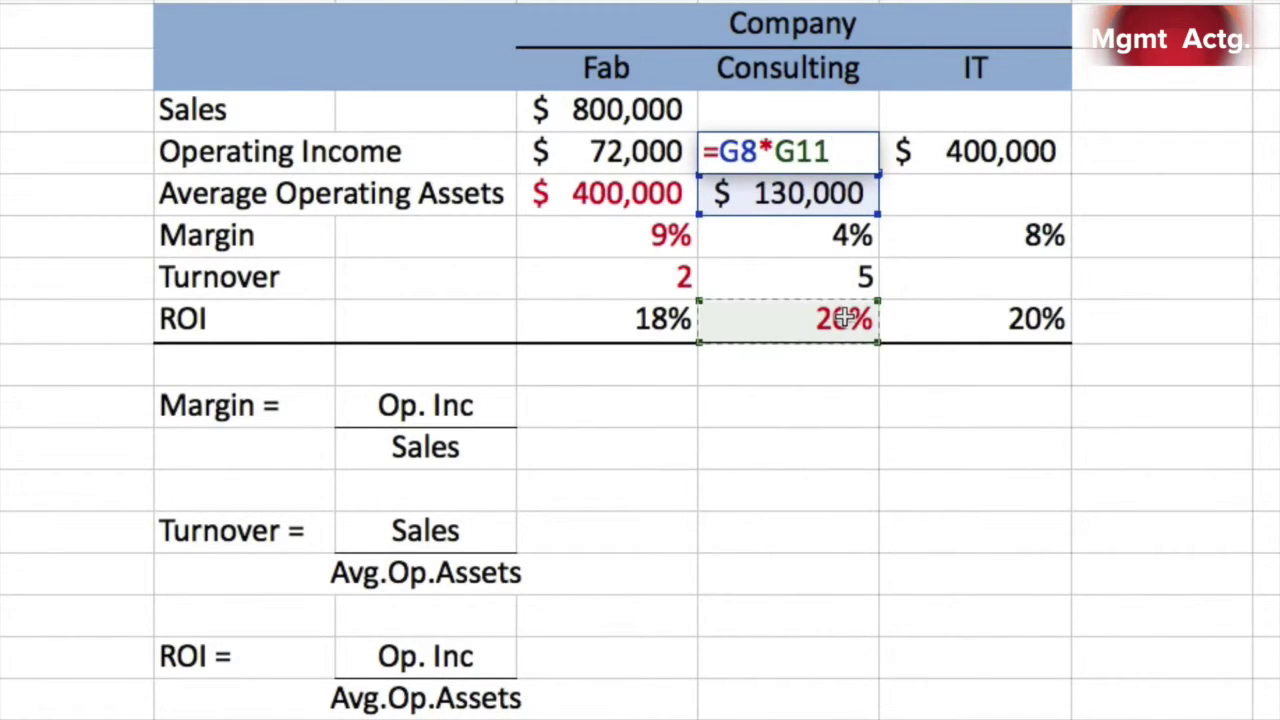
key(Return)
click(840, 151)
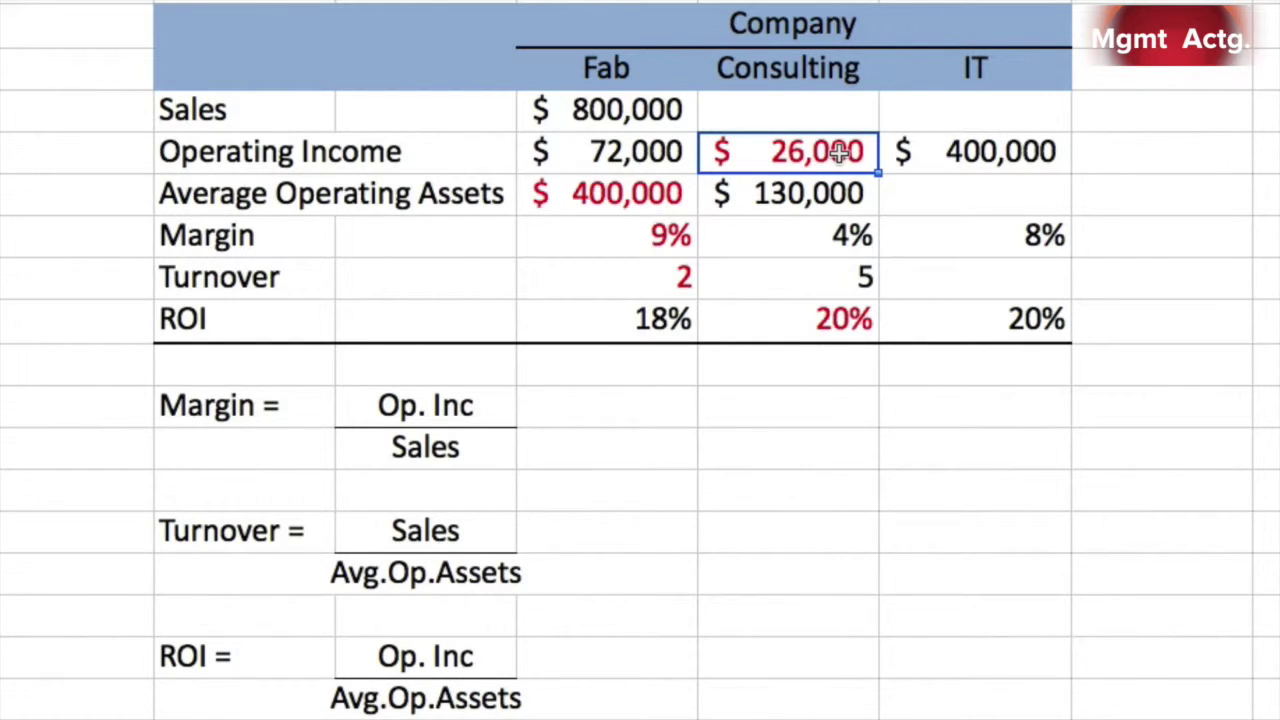
click(830, 190)
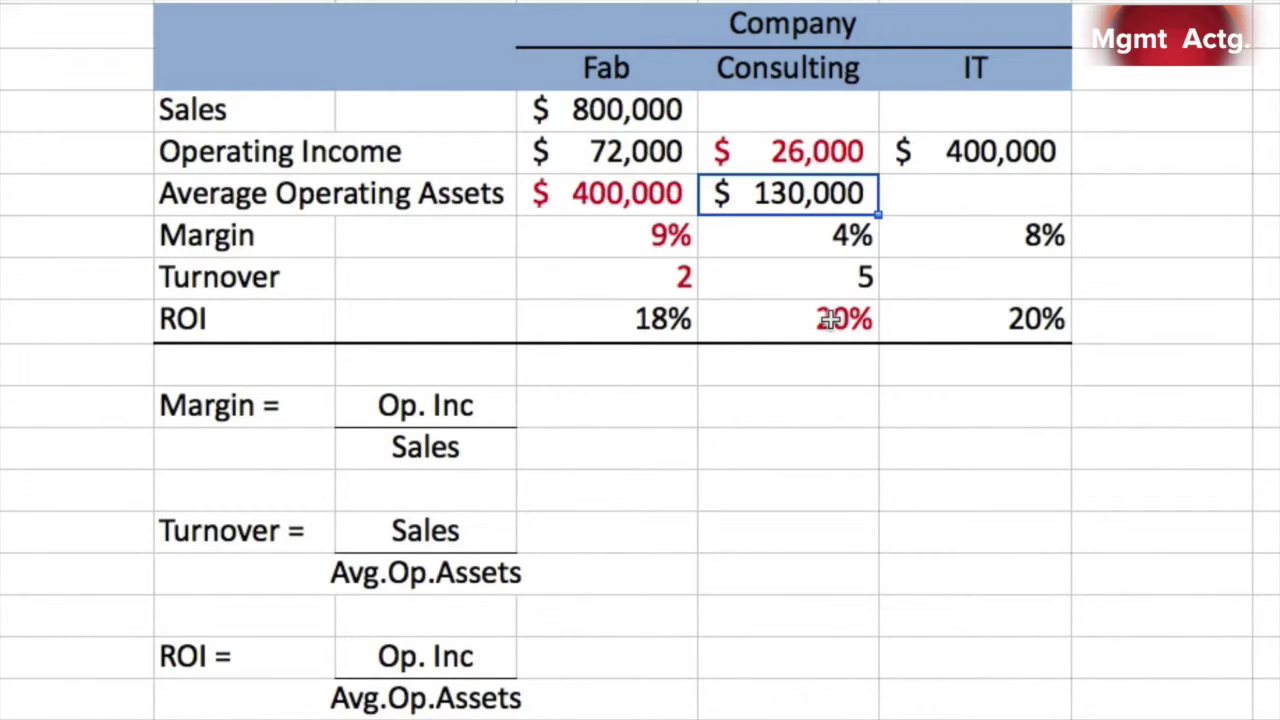
- Calculate Consulting's Sales as its Turnover times its Average Operating Assets, using =G10*G8
click(822, 123)
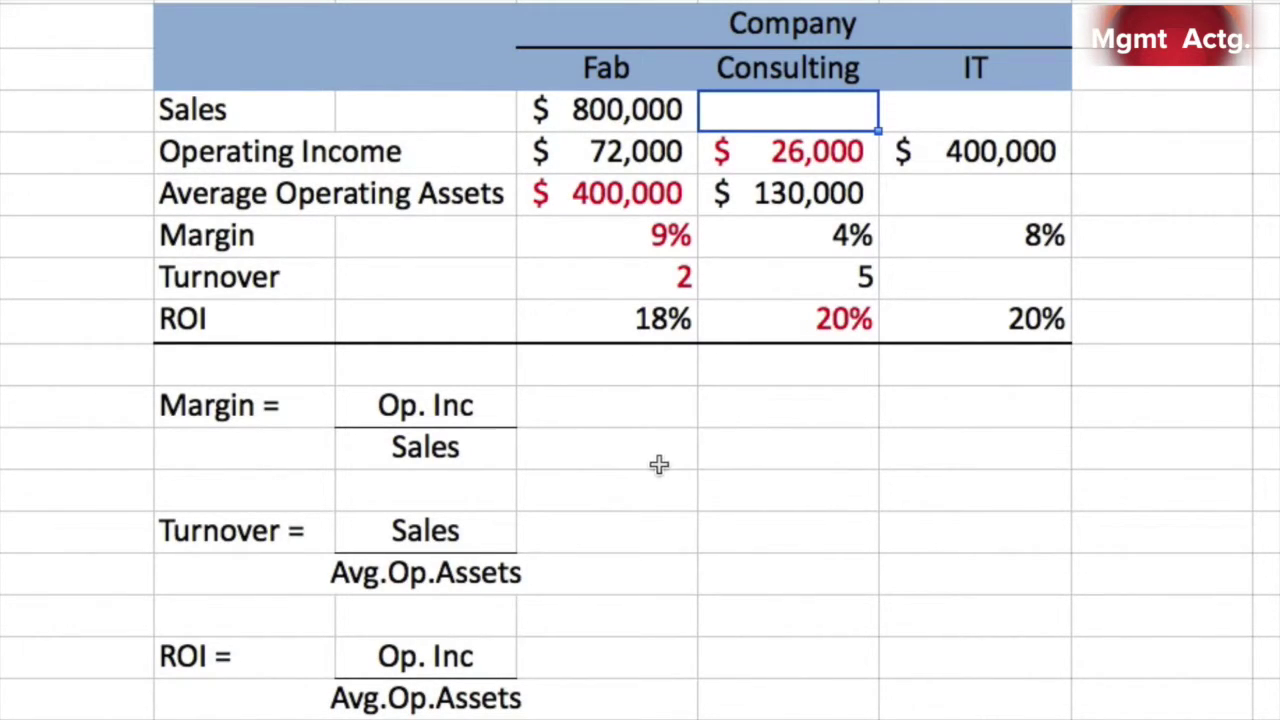
text(=)
click(772, 270)
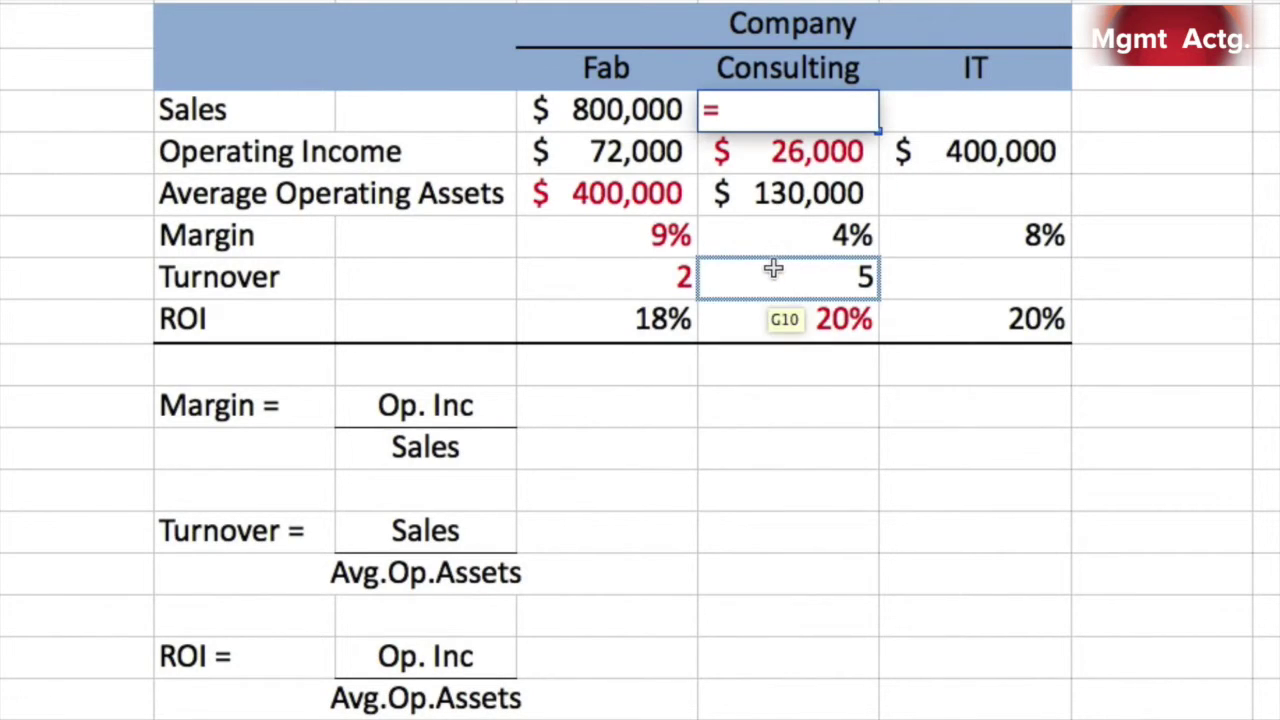
text(*)
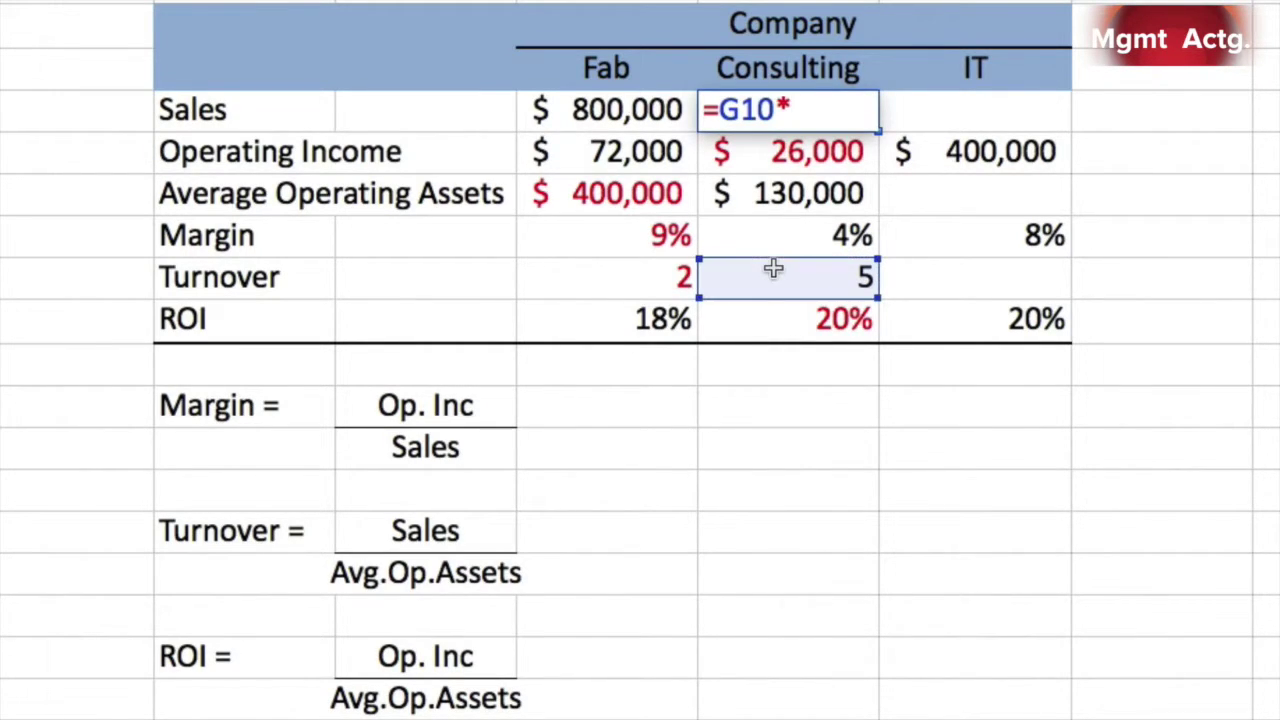
click(785, 197)
key(Return)
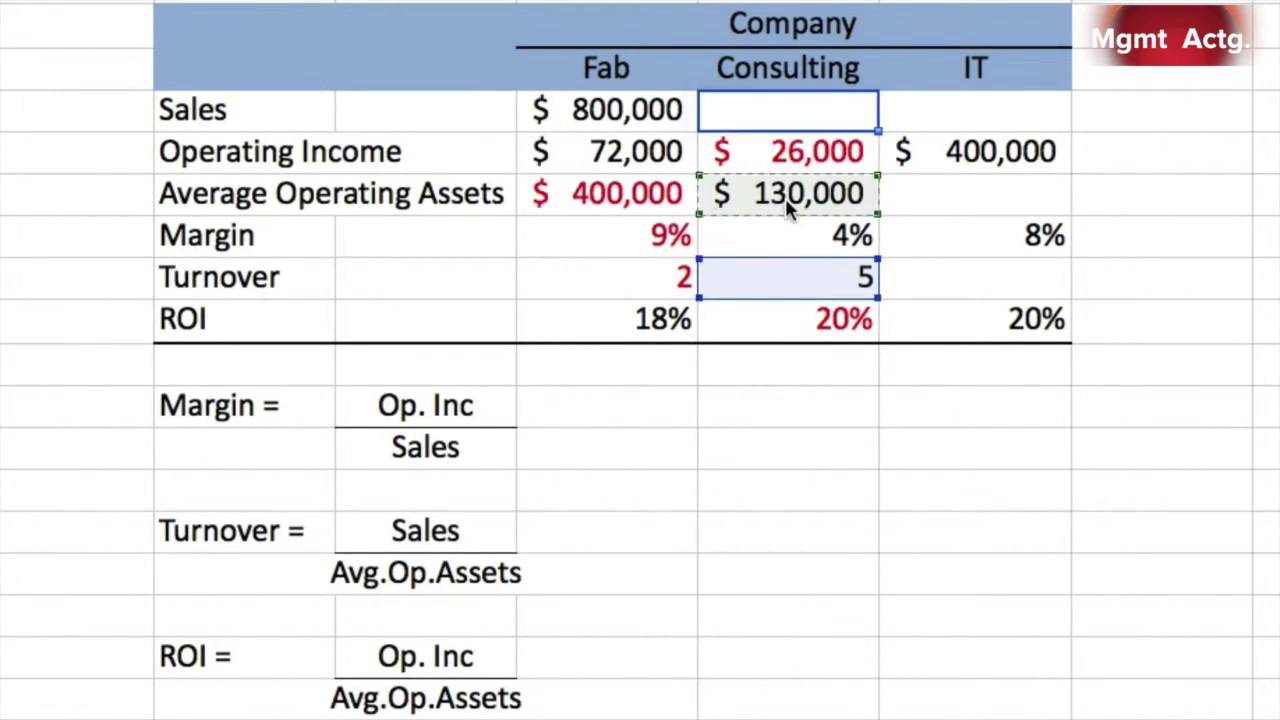
click(795, 115)
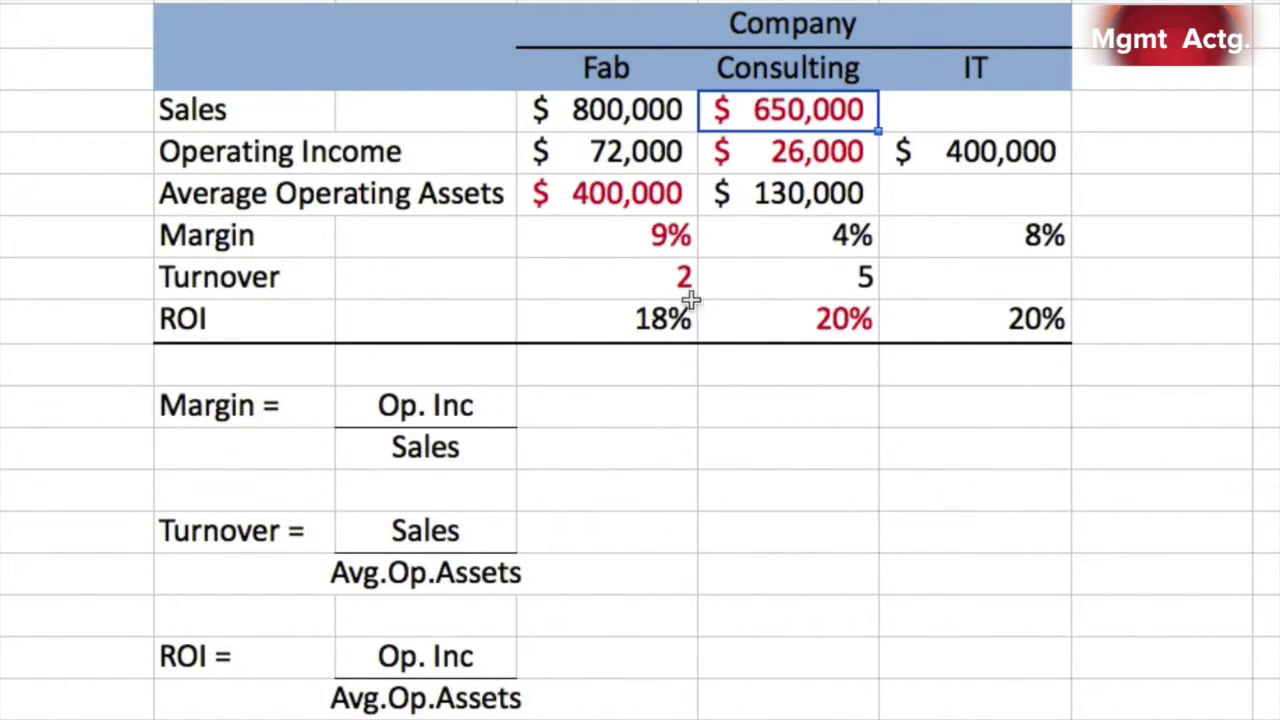
- Check Consulting's Margin in its column below the table, on the Margin formula's Sales row, using =G7/G6
click(765, 443)
text(=)
click(813, 150)
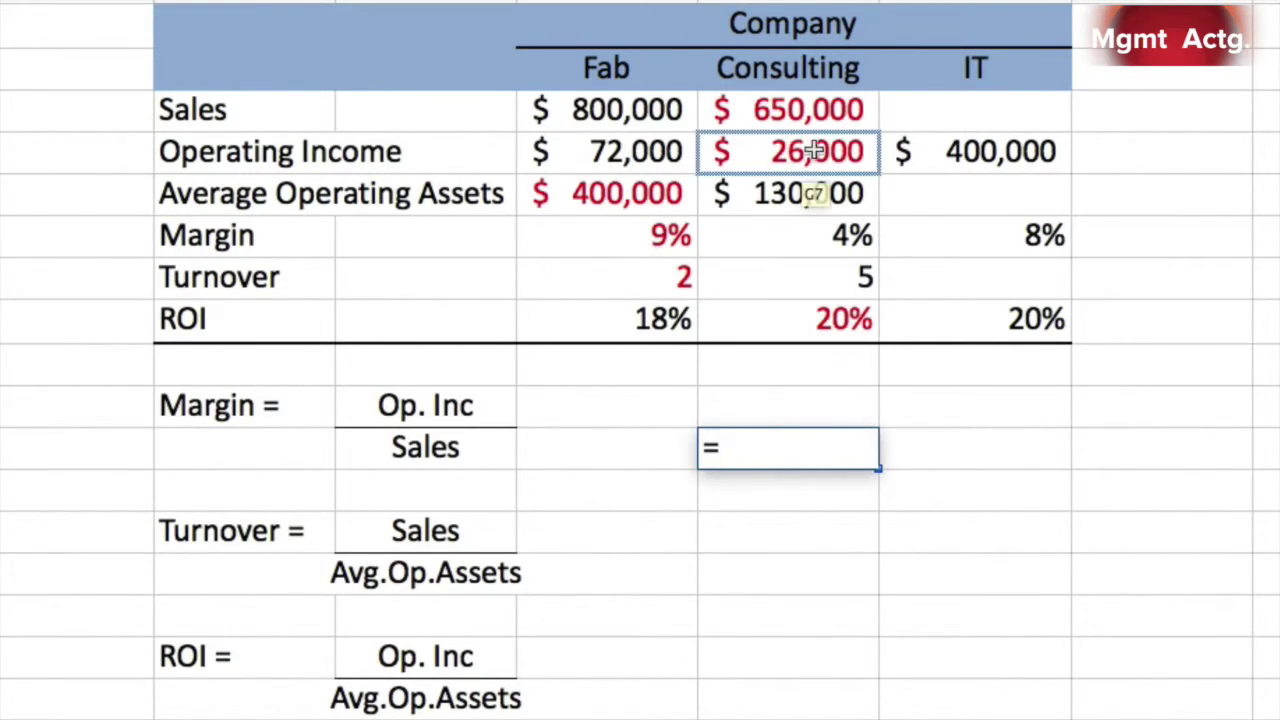
text(/)
click(812, 112)
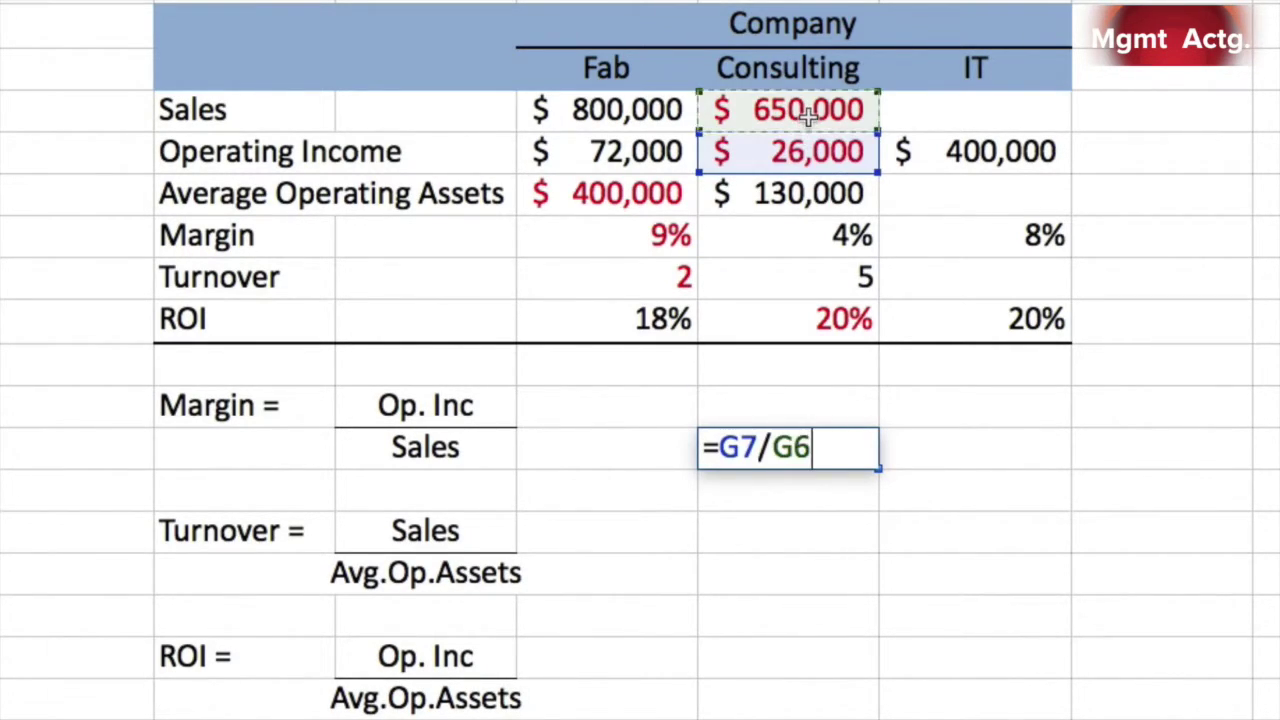
key(Return)
click(780, 447)
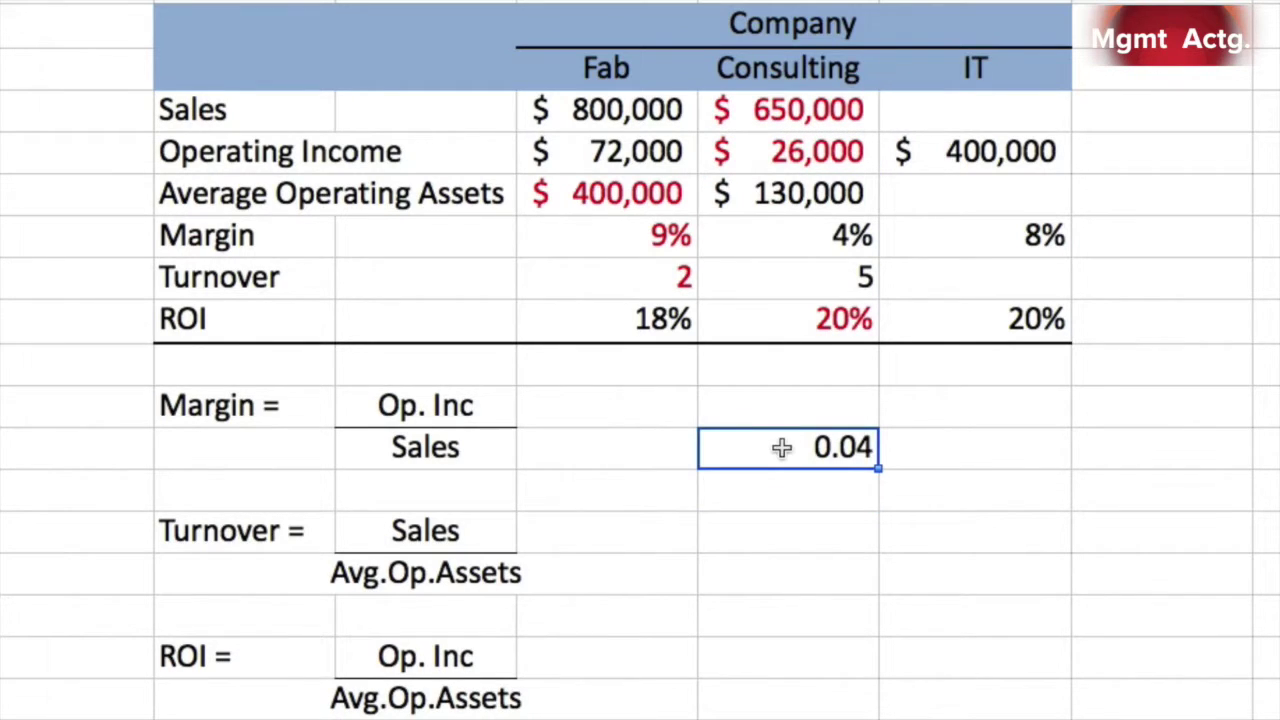
click(808, 239)
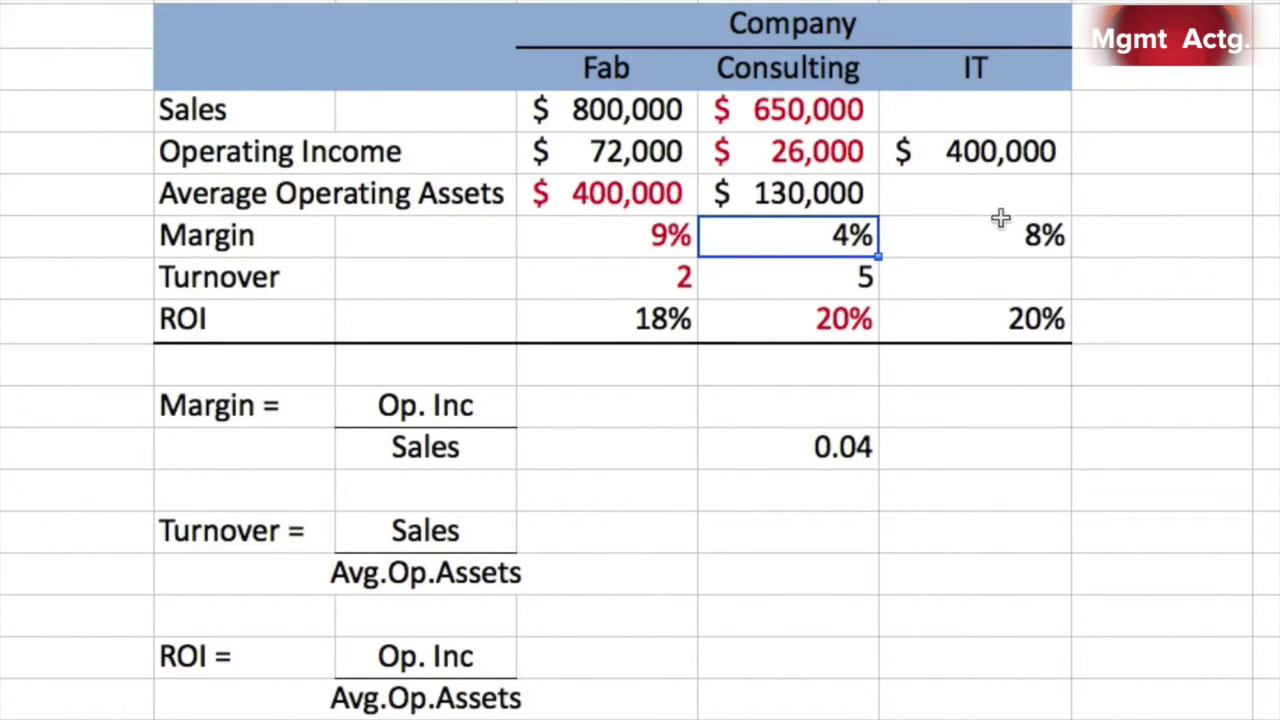
- Enter 2.5 as IT's Turnover
click(1000, 280)
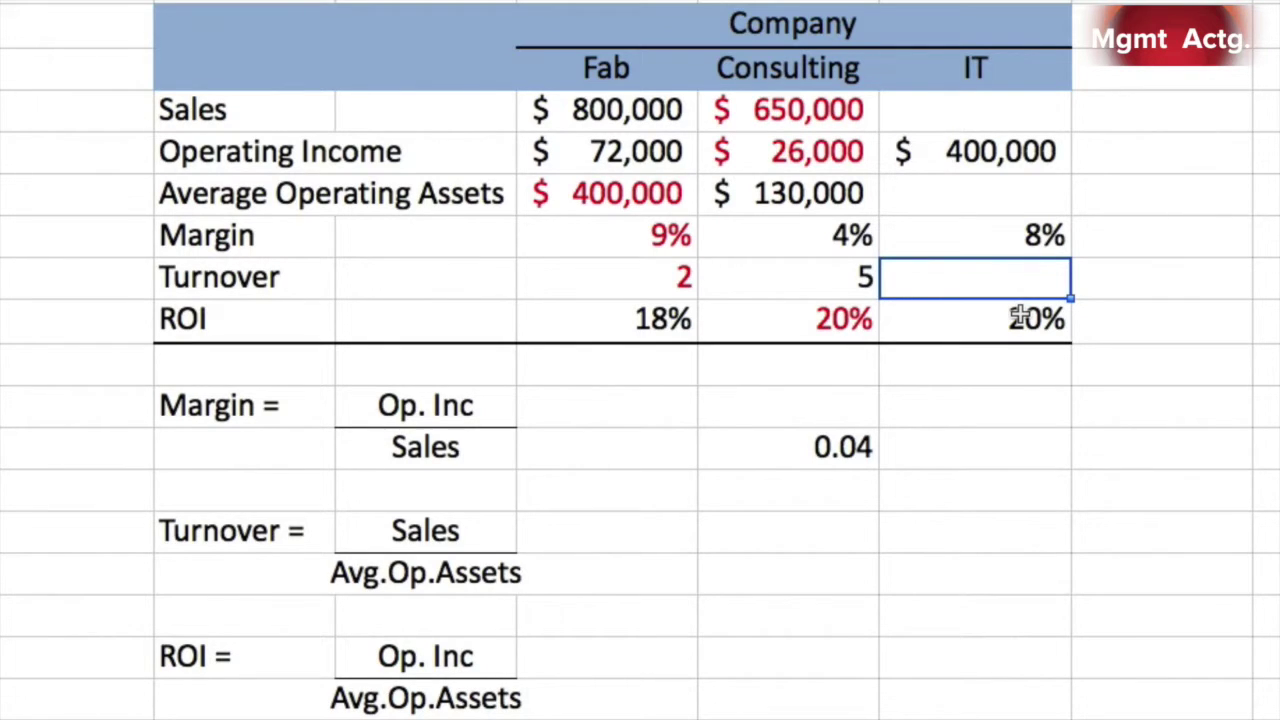
text(2.5)
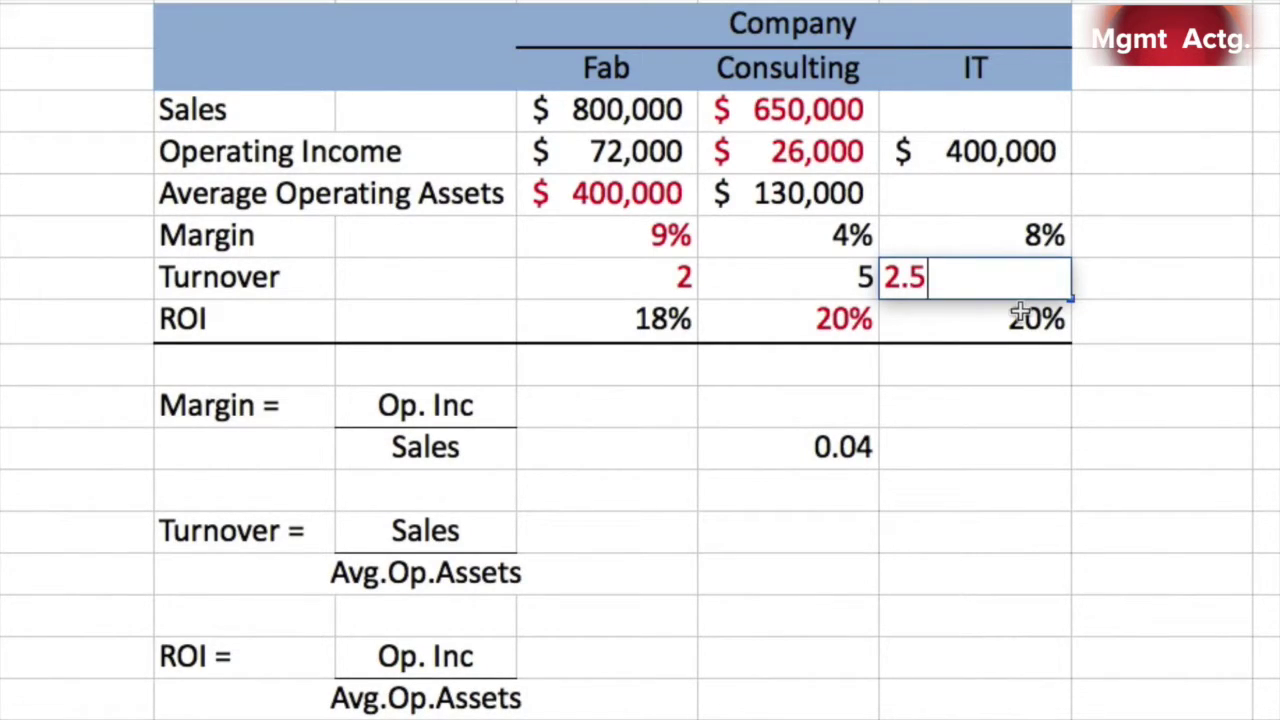
key(Return)
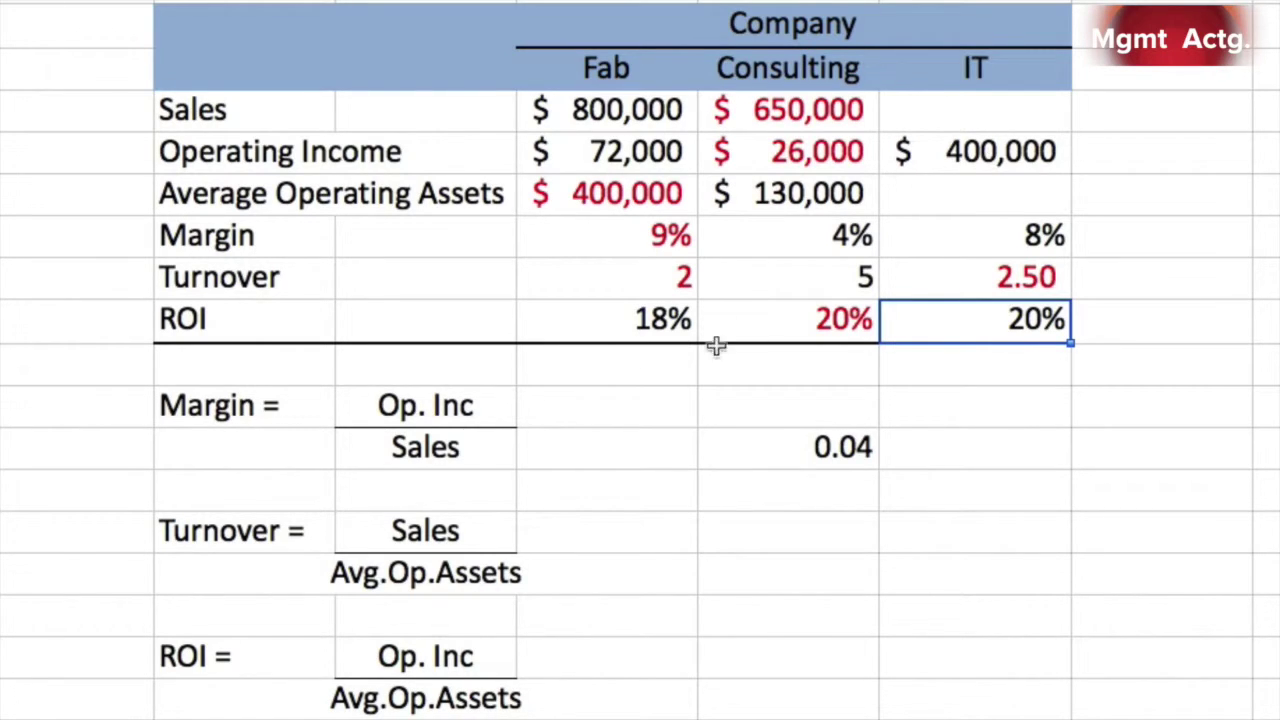
- Calculate IT's Sales with a formula dividing its Operating Income (H7) by its Margin
click(215, 405)
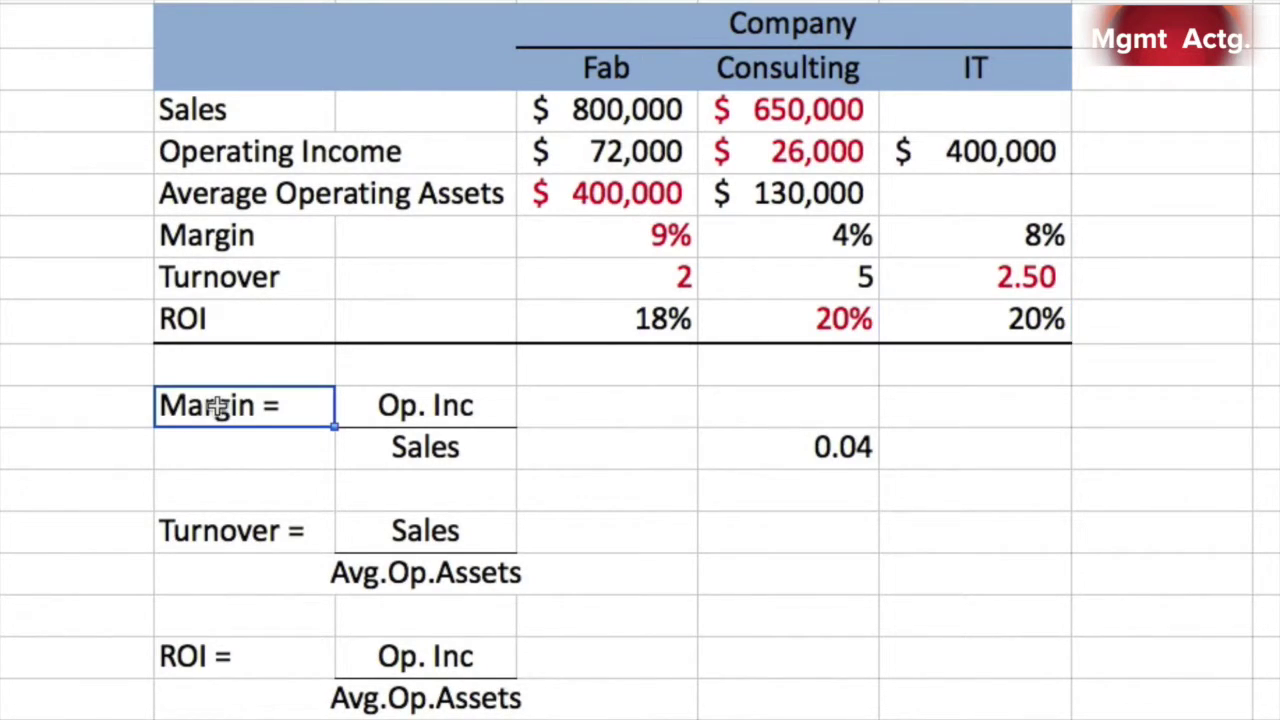
click(390, 406)
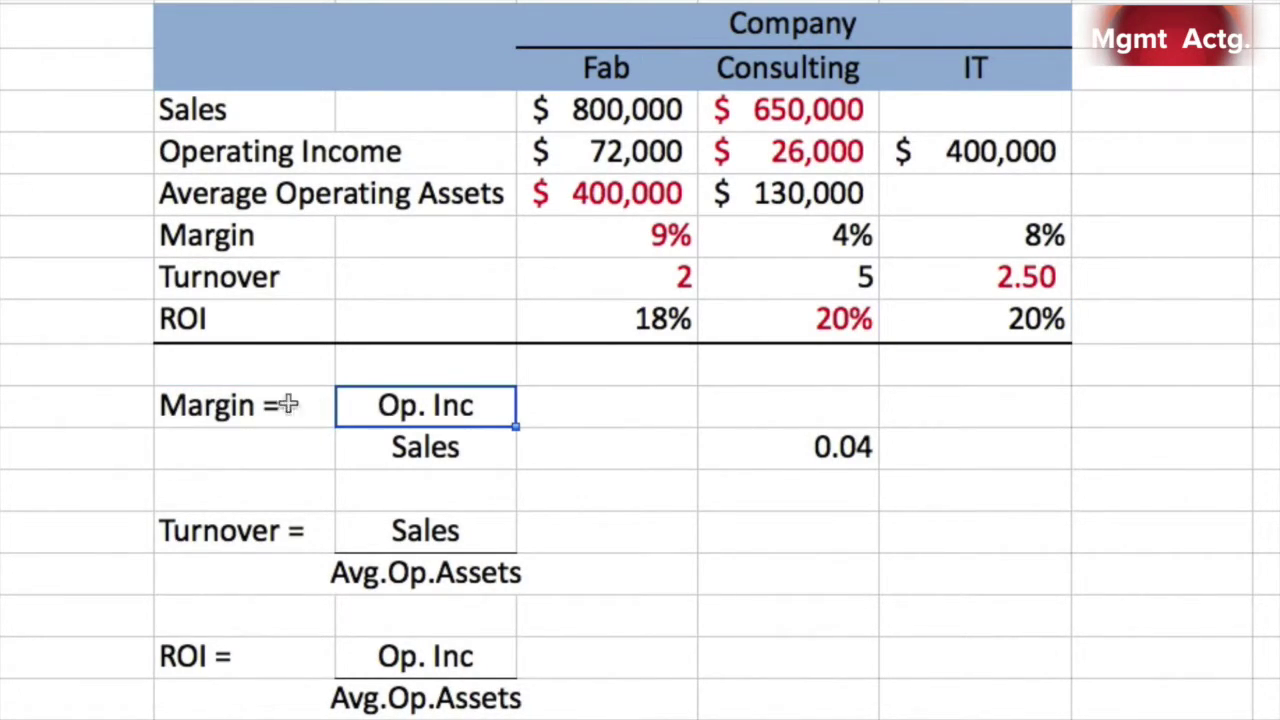
click(400, 447)
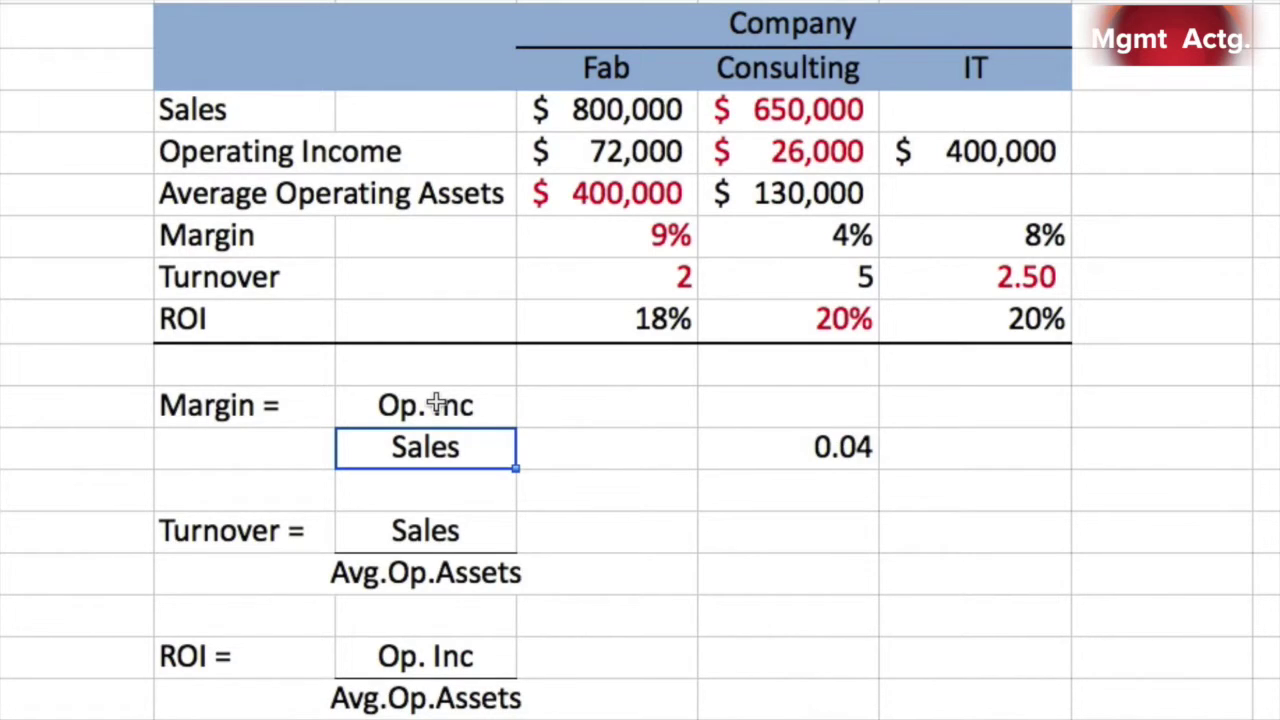
click(990, 118)
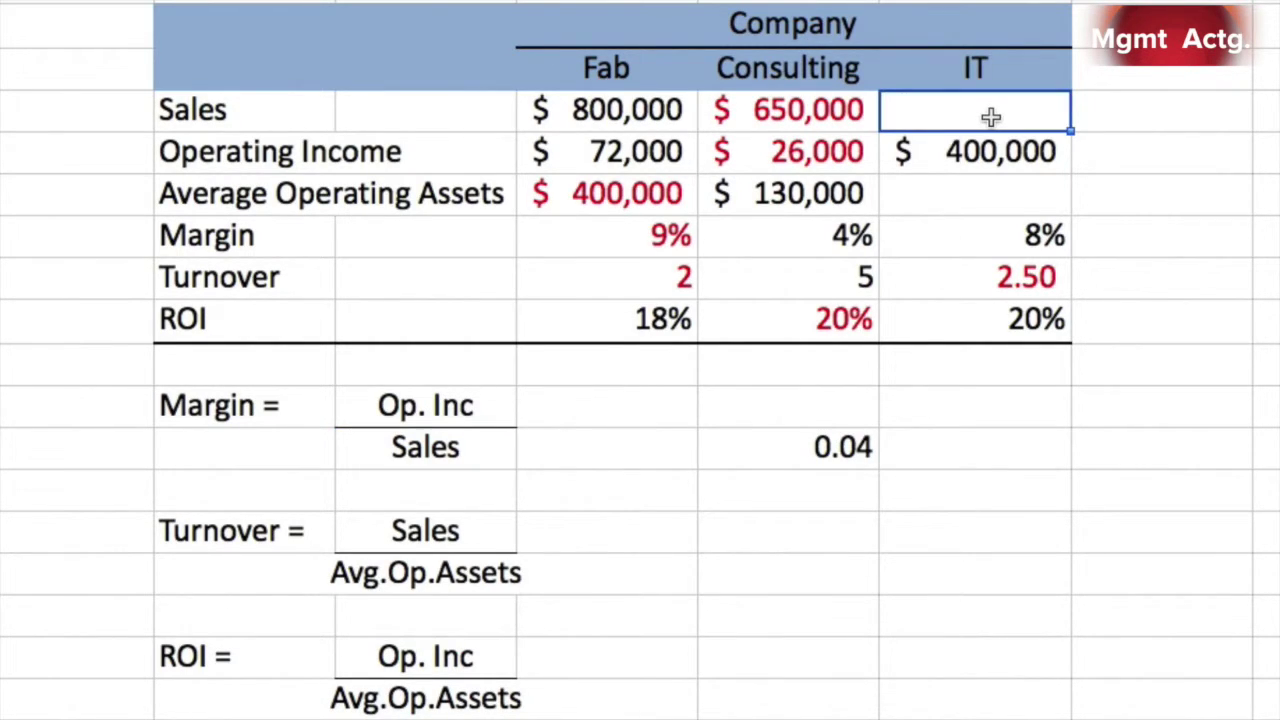
text(=)
click(990, 152)
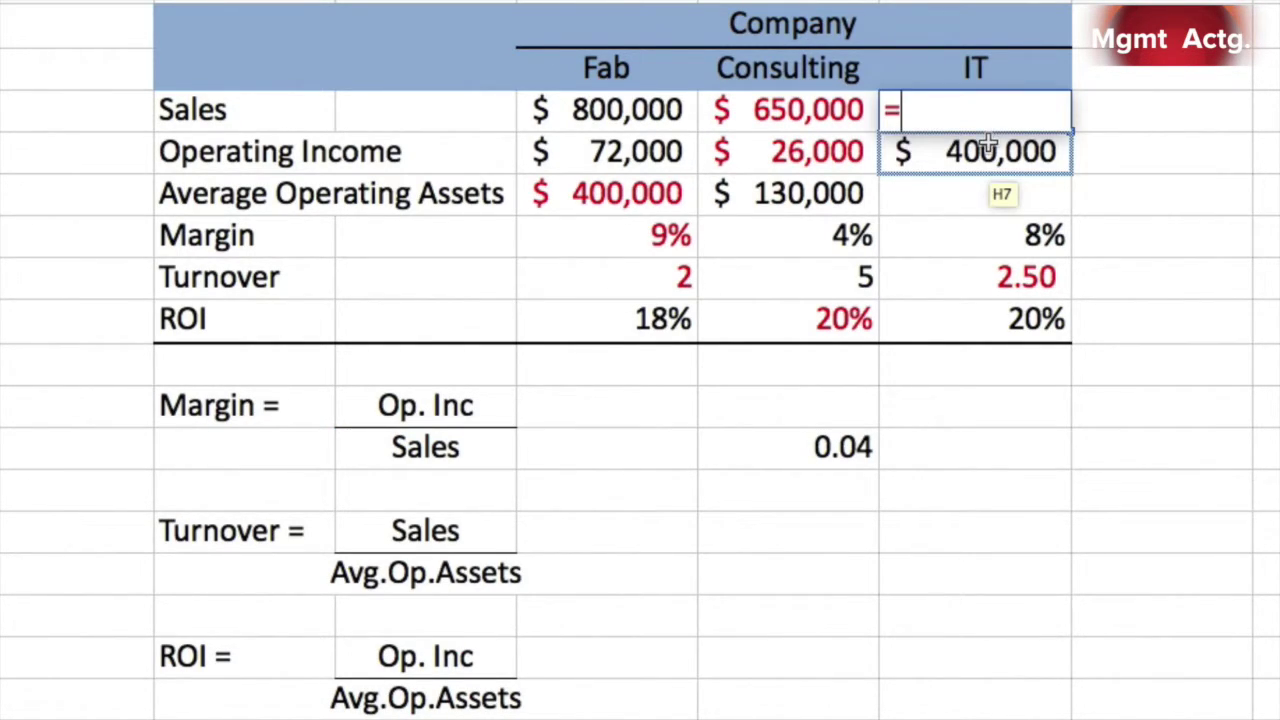
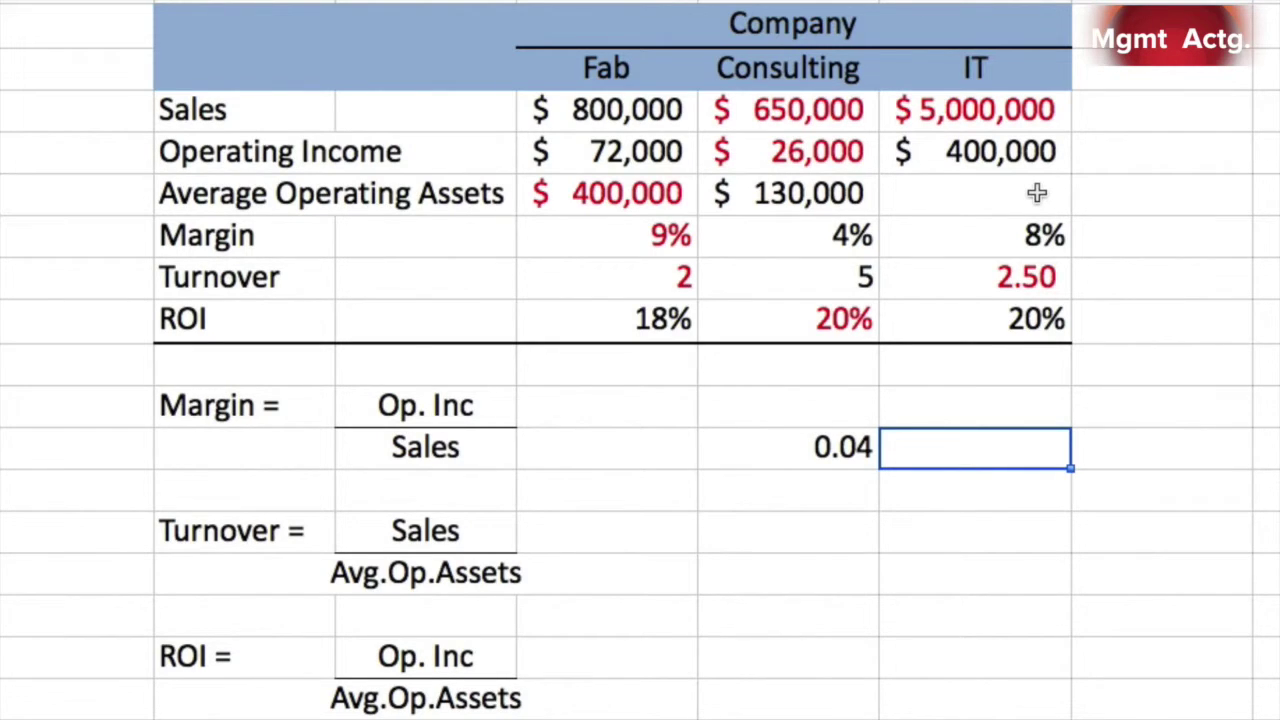
- Check IT's Margin beside Consulting's margin check by dividing IT's Operating Income (H7) by its Sales (H6)
text(=)
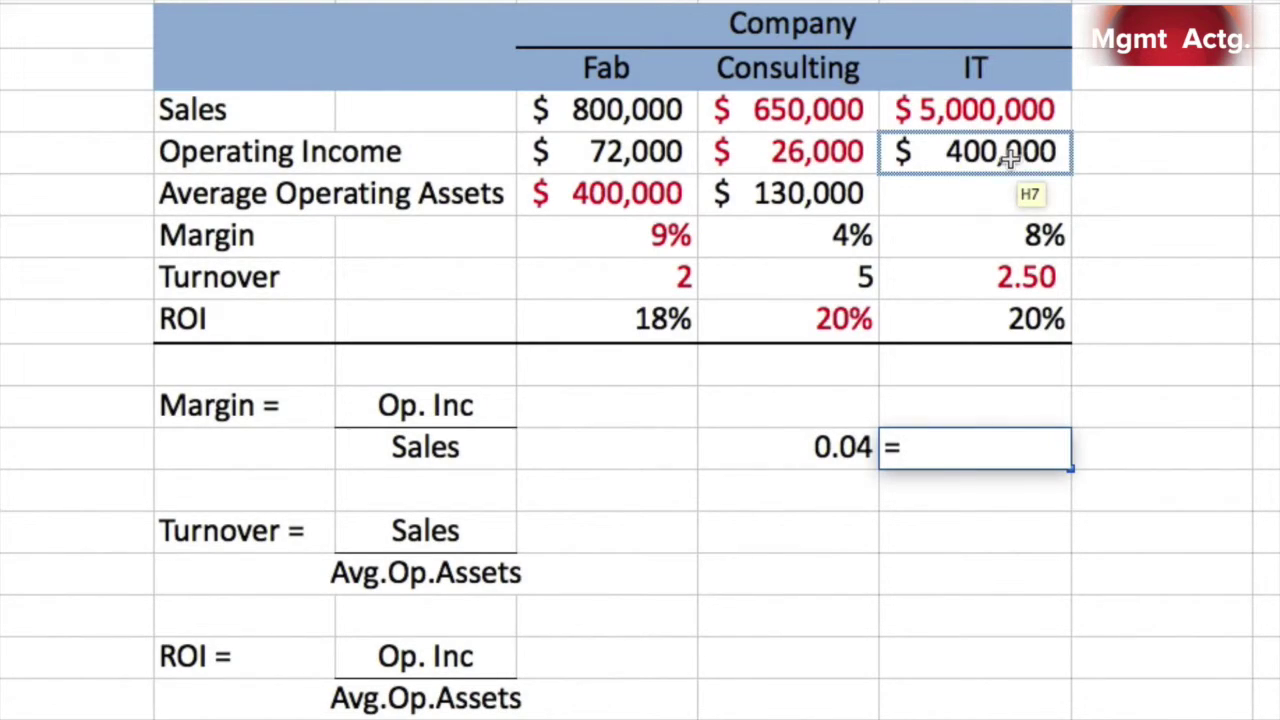
click(1008, 156)
text(/)
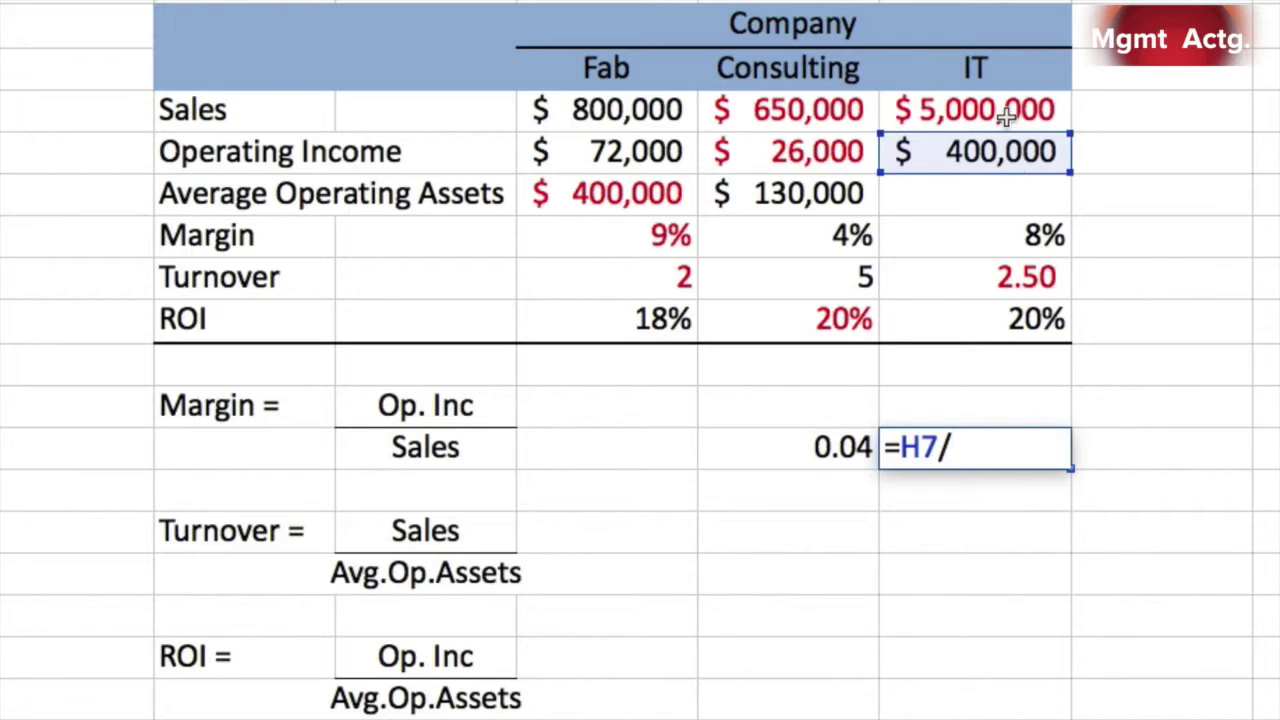
click(1008, 118)
key(Escape)
key(Return)
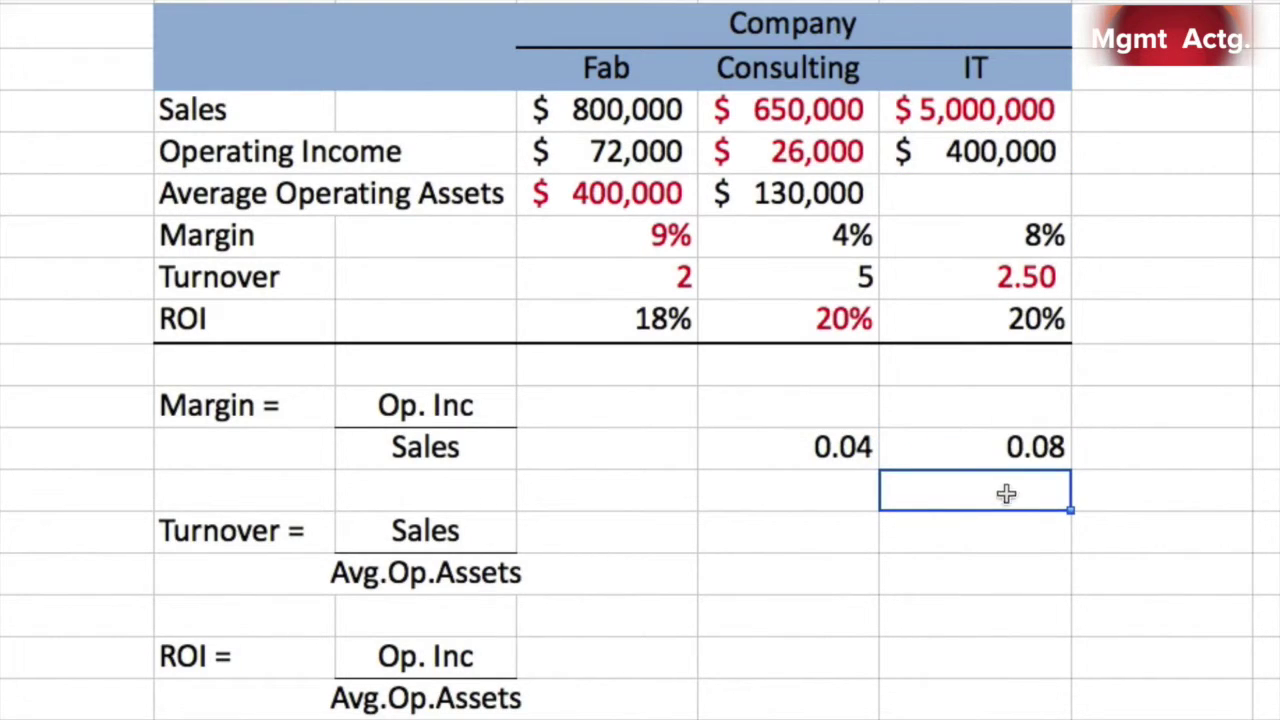
click(1004, 447)
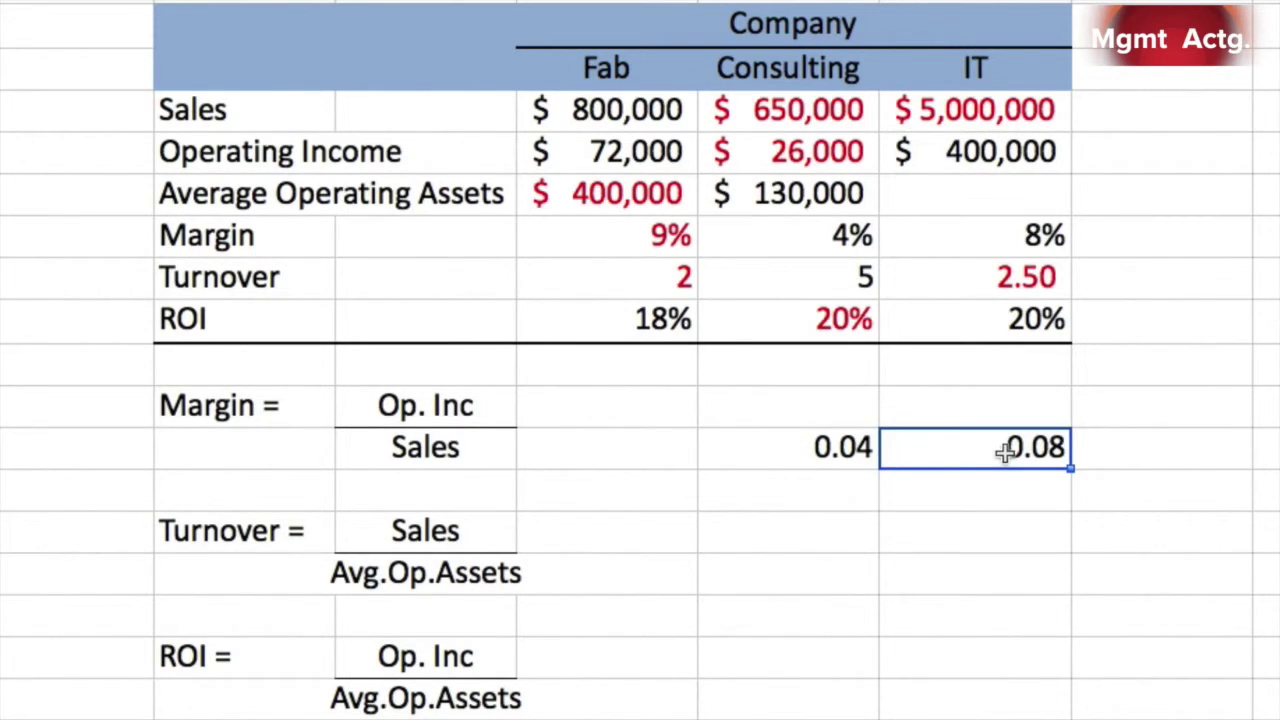
click(1004, 240)
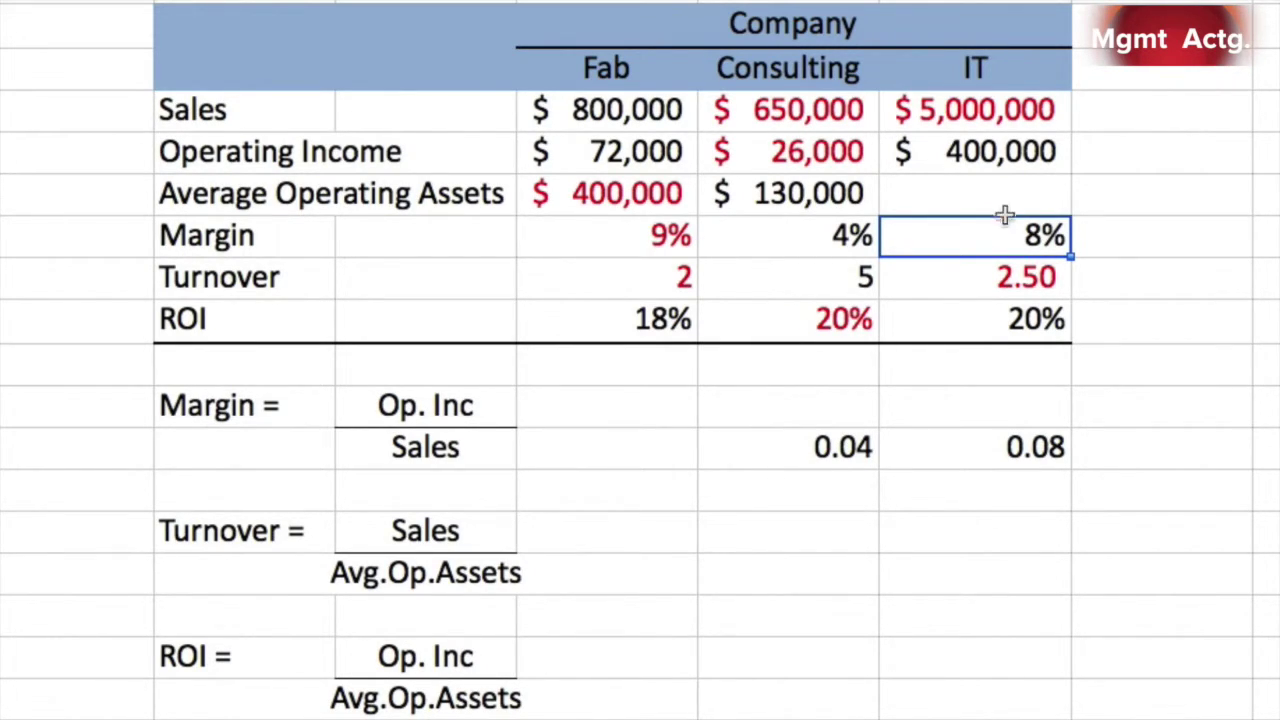
- Examine the ROI and Turnover formulas below the table for a way to derive IT's missing Average Operating Assets
click(1000, 194)
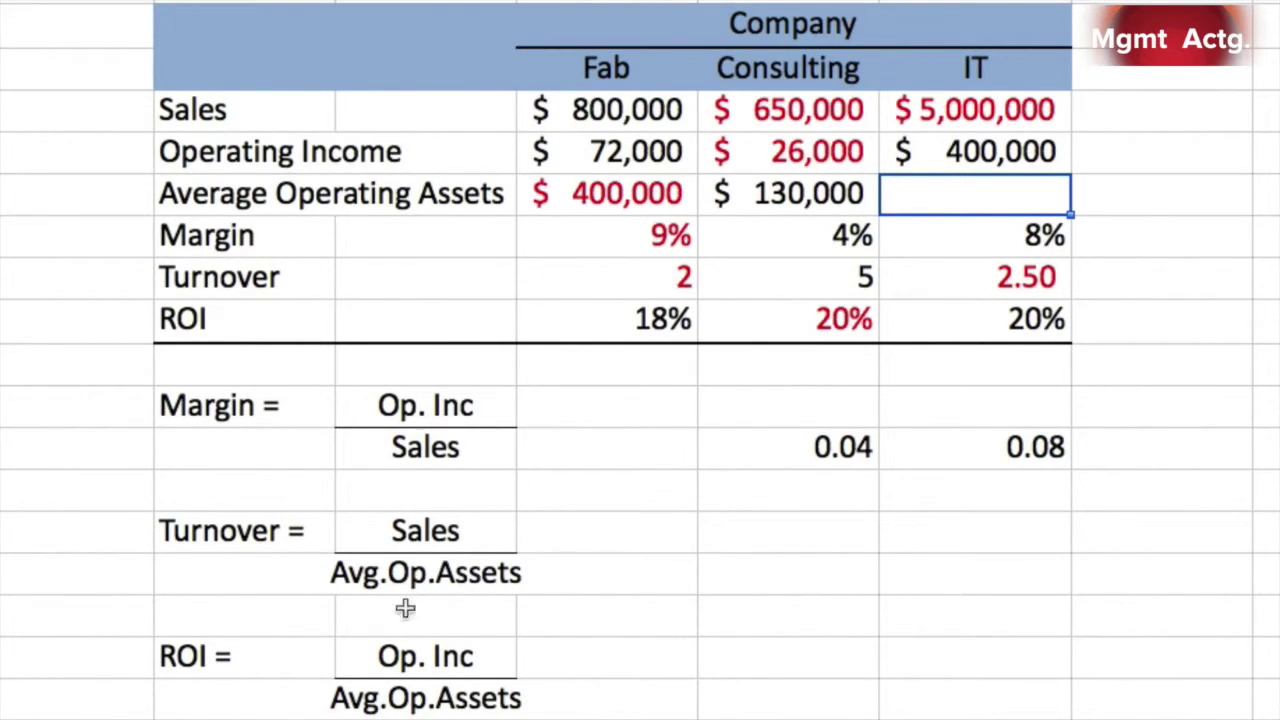
click(195, 658)
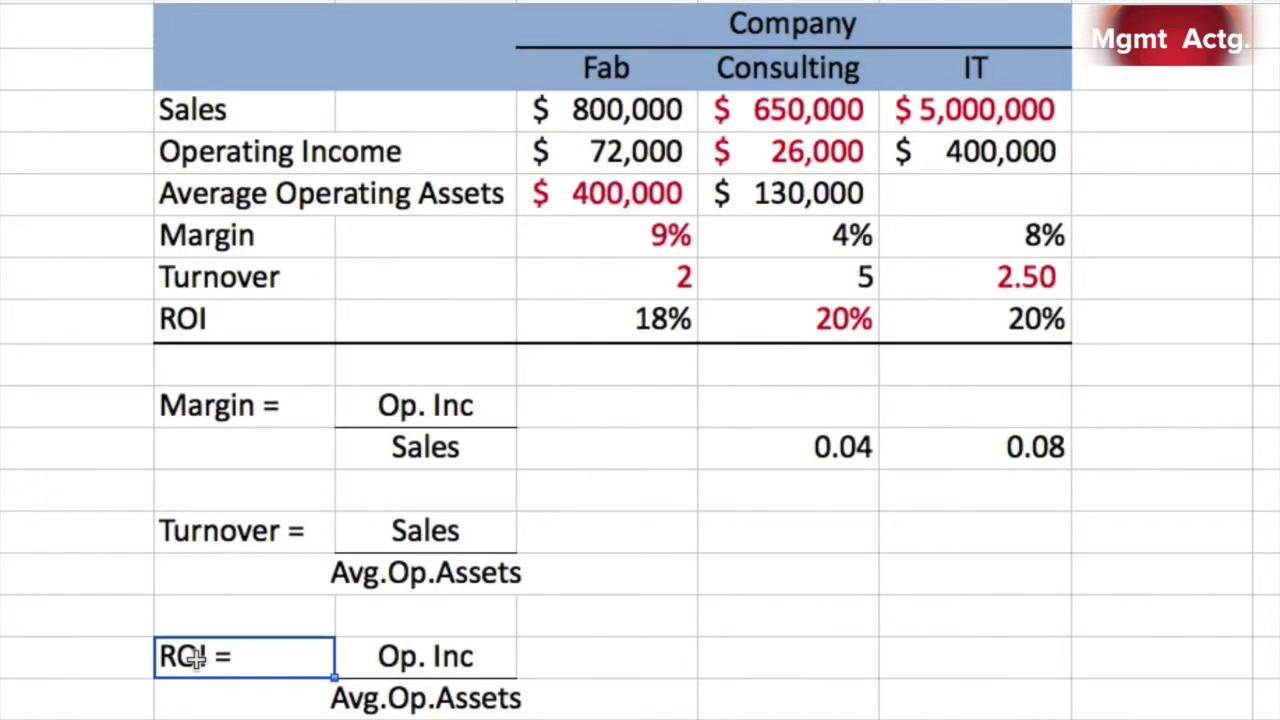
click(418, 660)
click(412, 705)
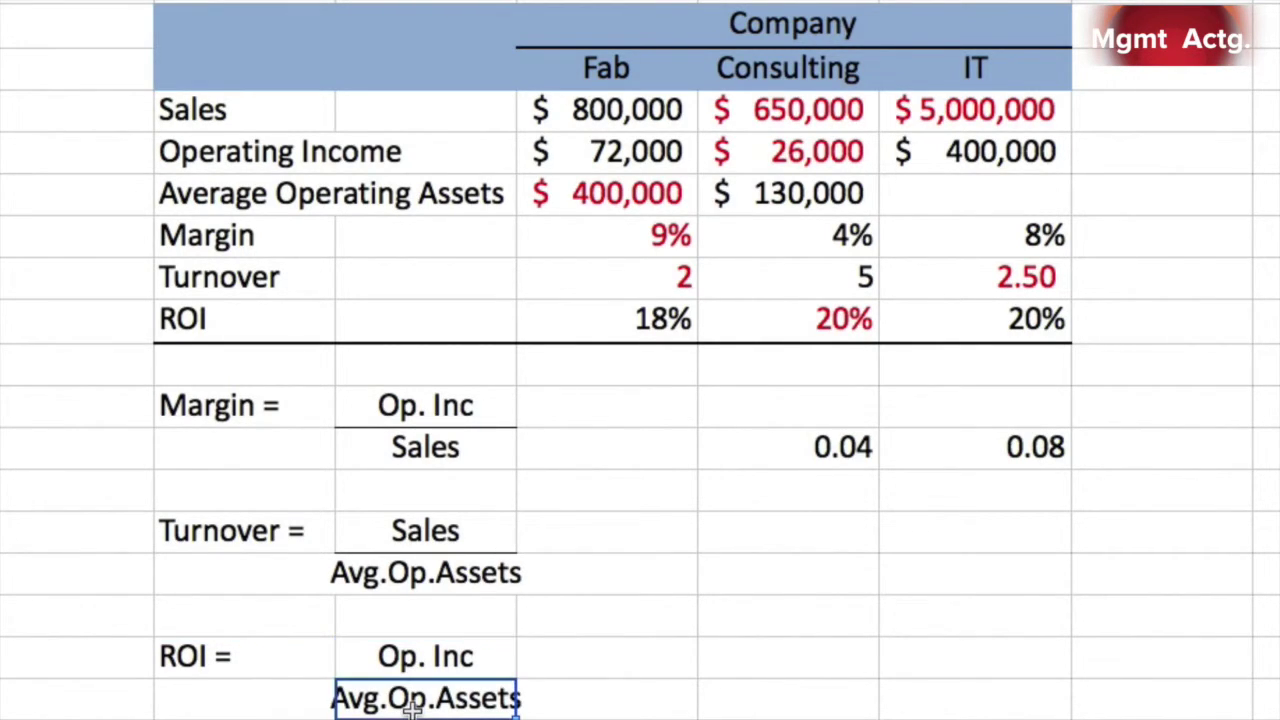
click(226, 531)
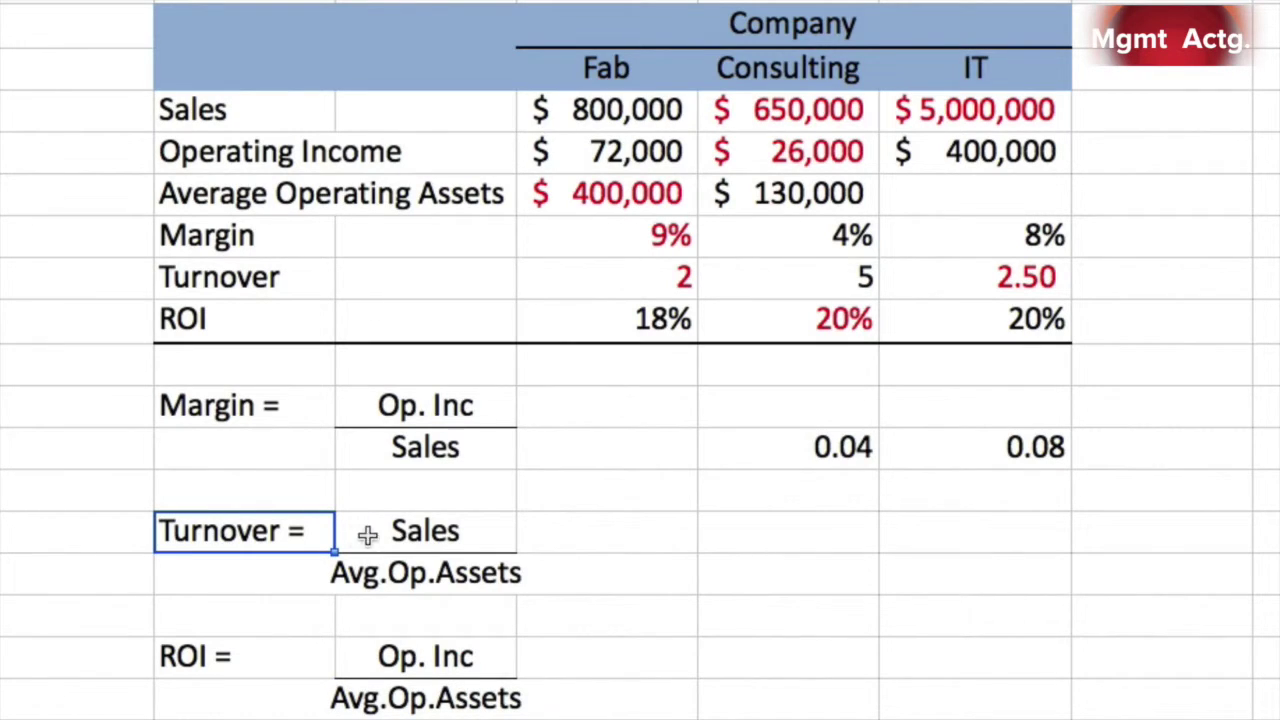
click(406, 536)
click(406, 575)
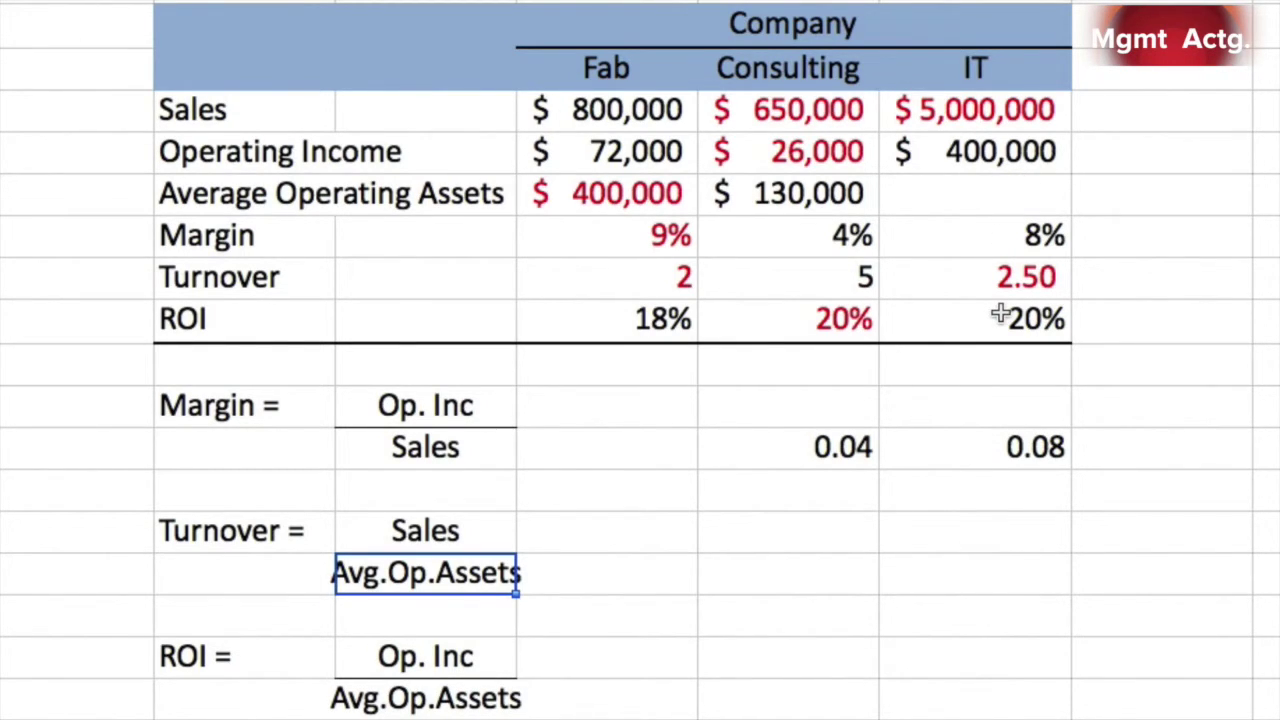
- Calculate IT's Average Operating Assets with a formula dividing its Operating Income (H7) by its ROI (H11)
click(1002, 201)
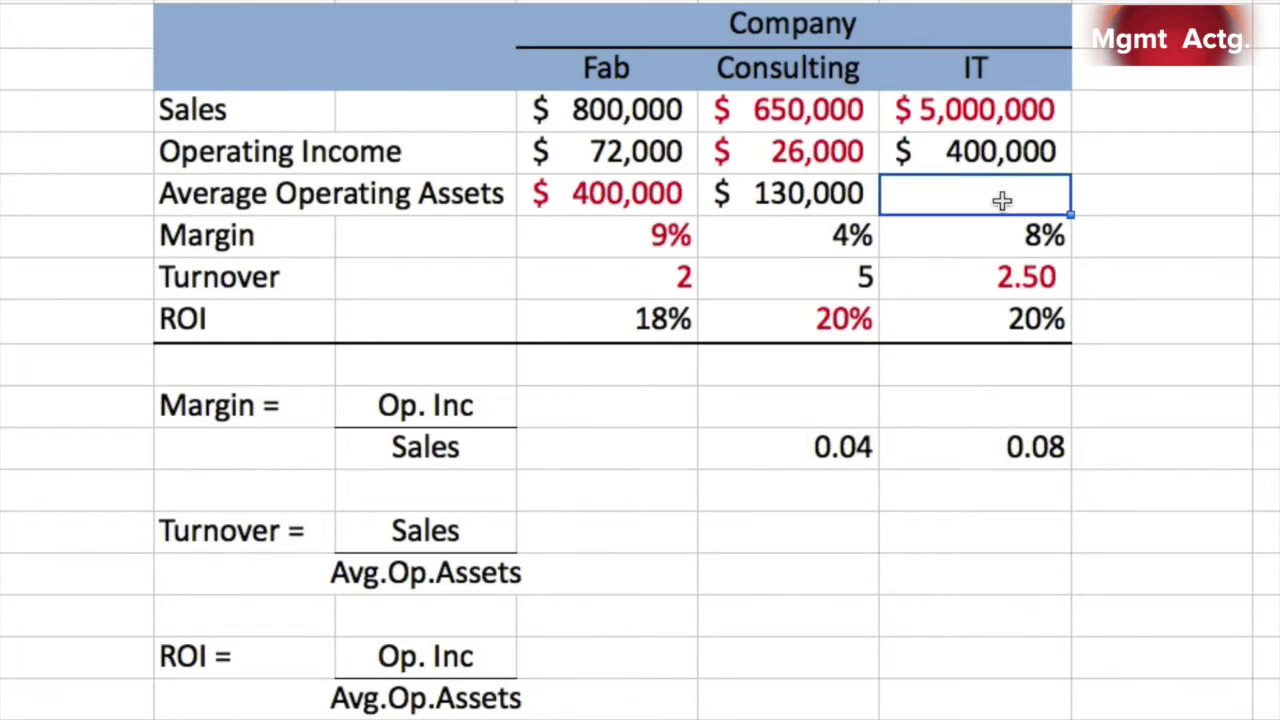
text(=)
click(1001, 154)
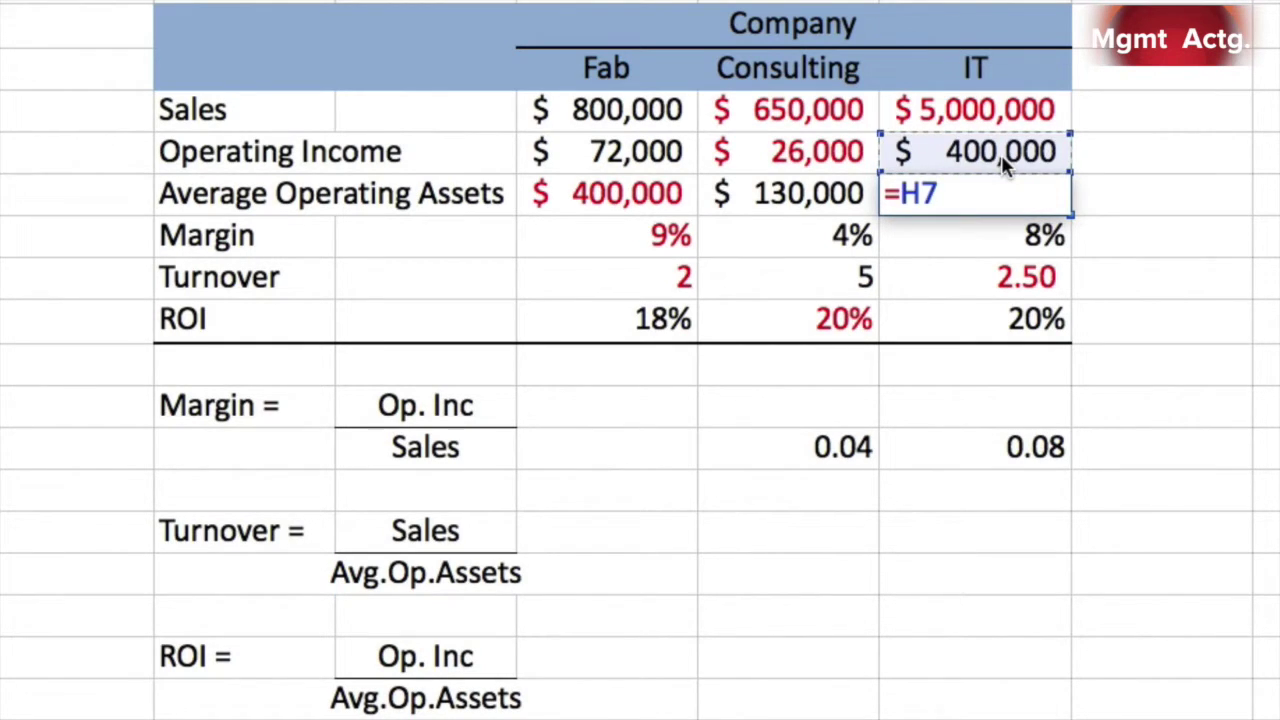
text(/)
click(1000, 318)
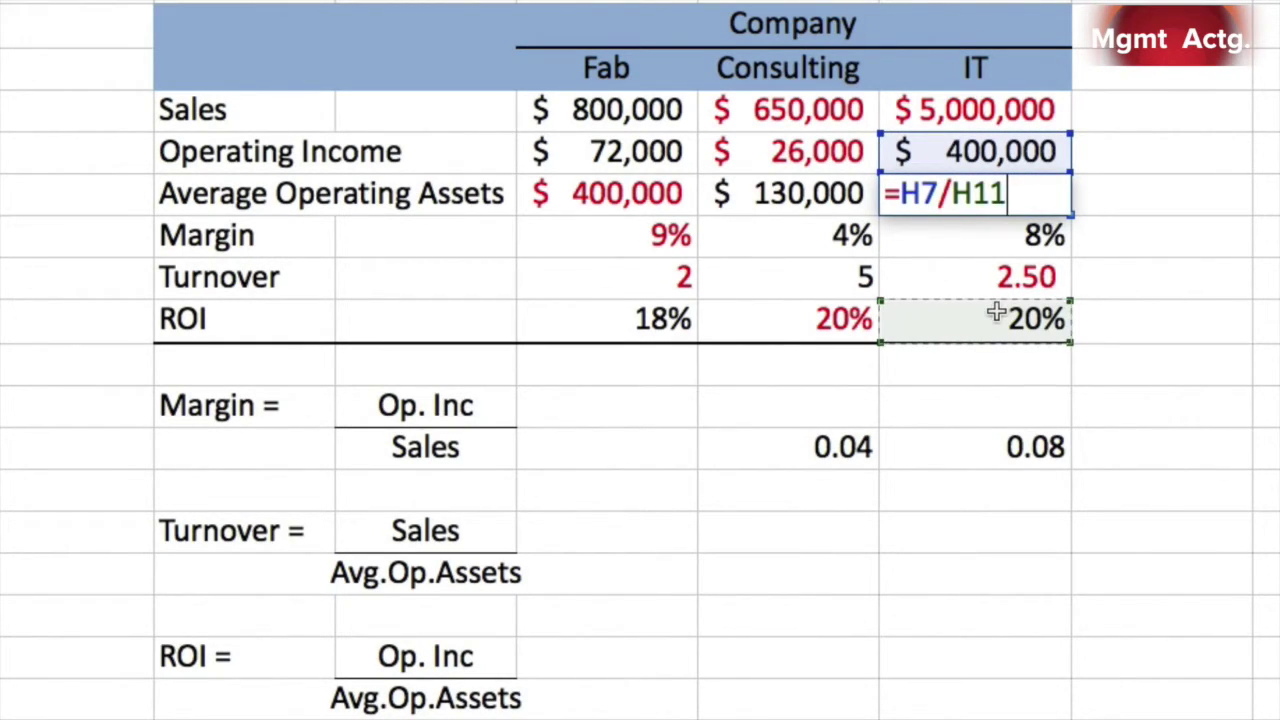
key(Return)
click(1005, 196)
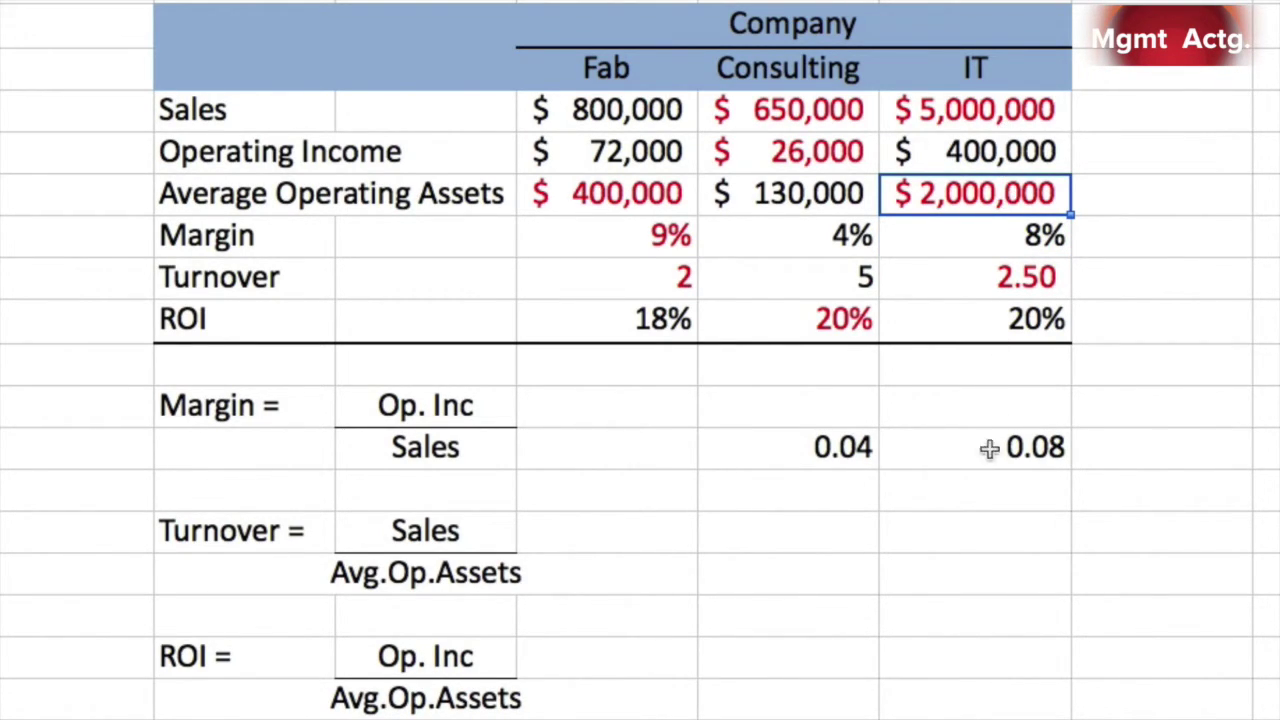
- Check IT's Turnover in its column below the table, on the Turnover formula's Avg.Op.Assets row, using =H6/H8
click(974, 565)
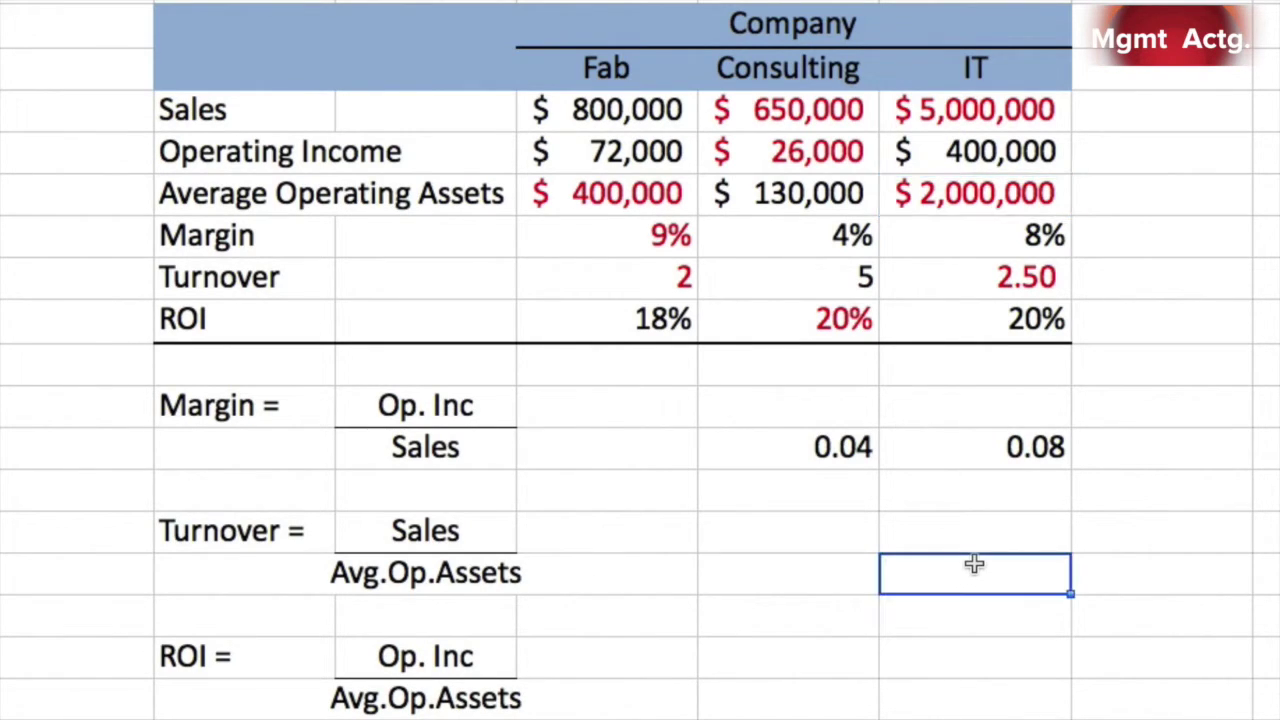
text(=)
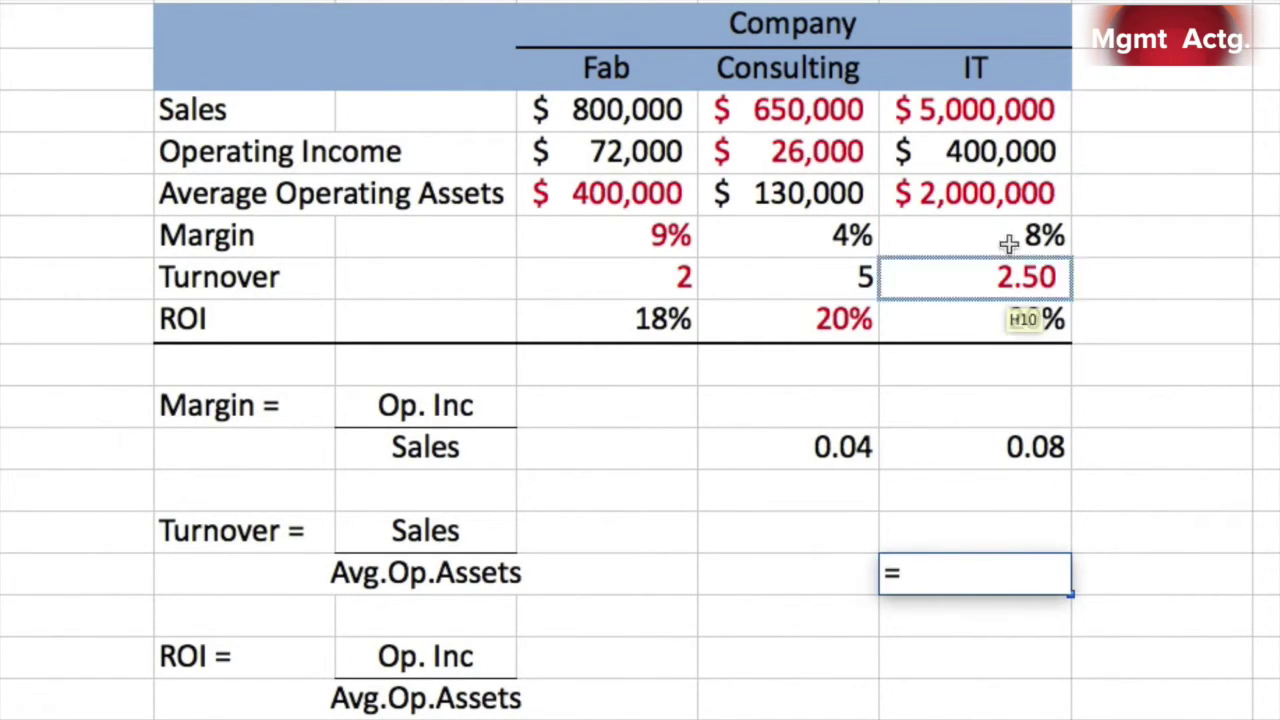
click(1005, 115)
text(/)
click(990, 190)
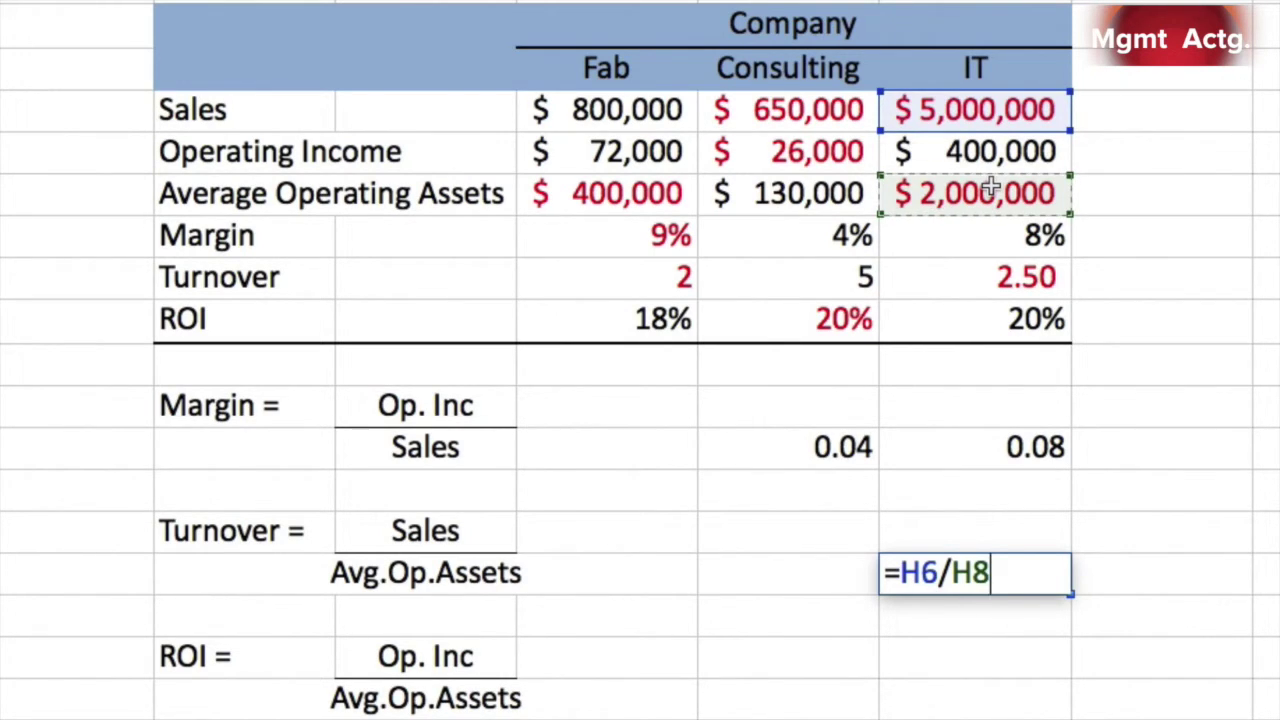
key(Return)
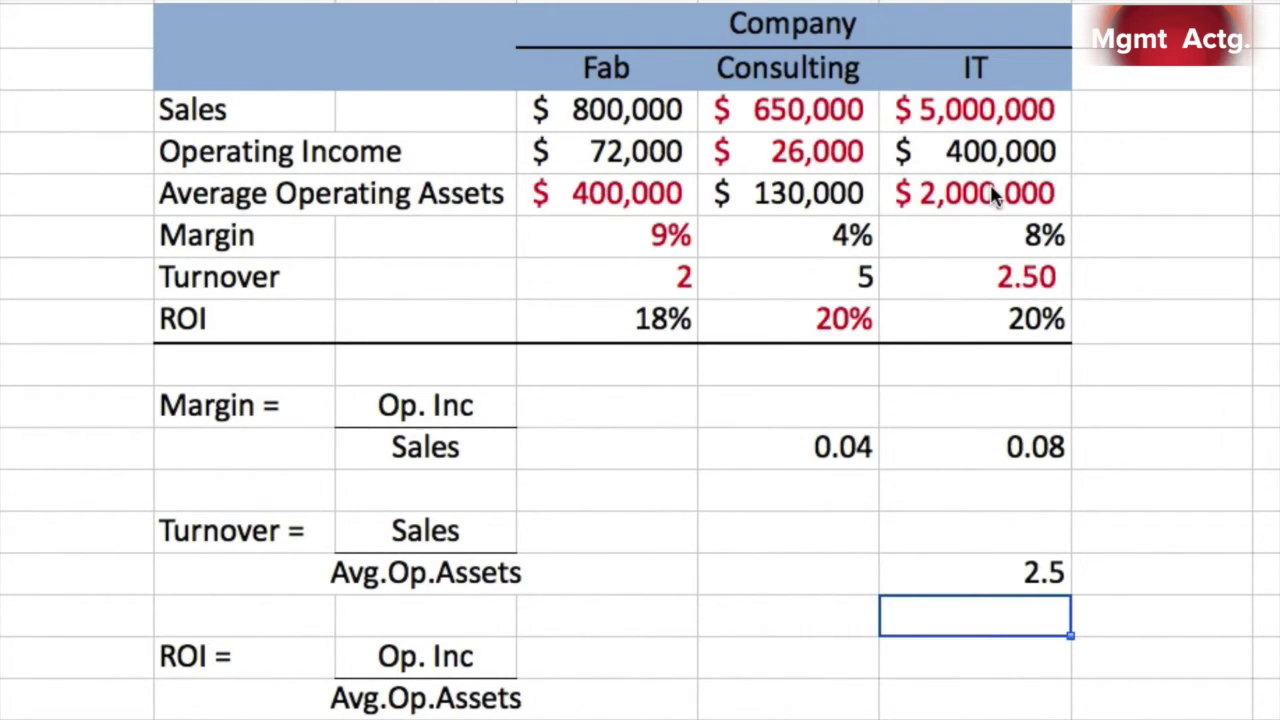